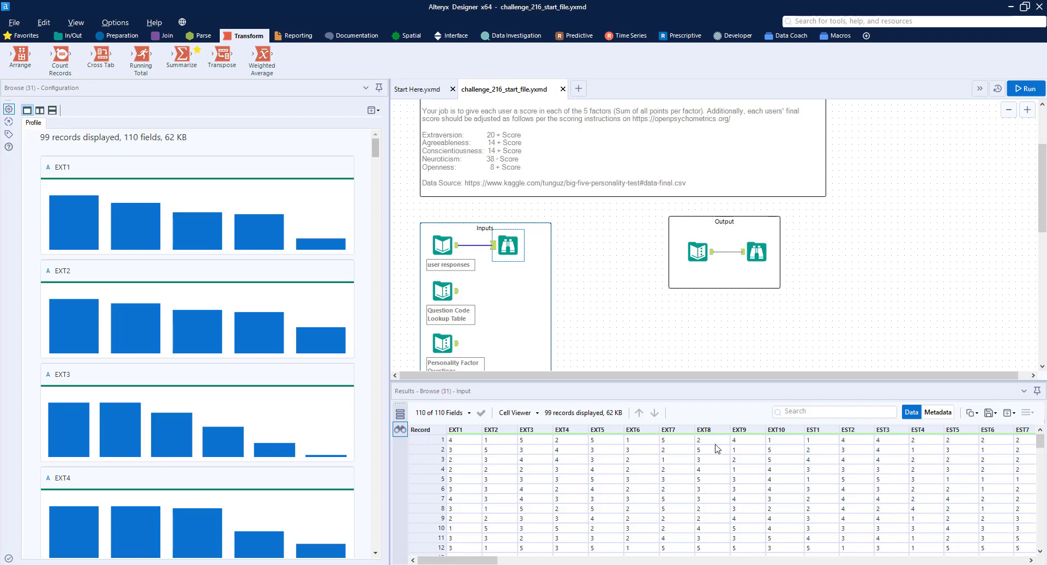
Review the expected output data, the user responses data and the challenge description.
click(757, 251)
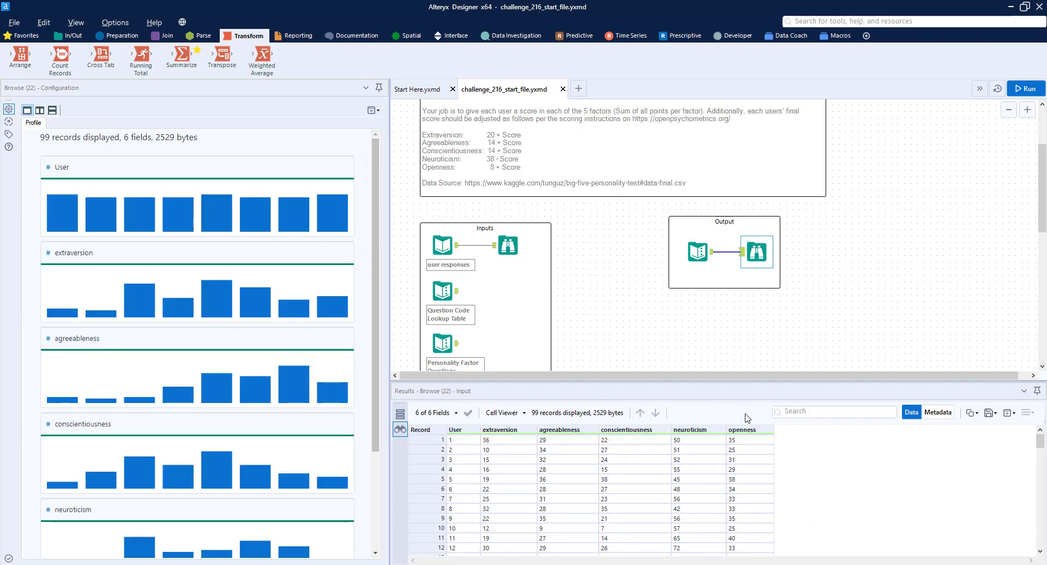
click(512, 244)
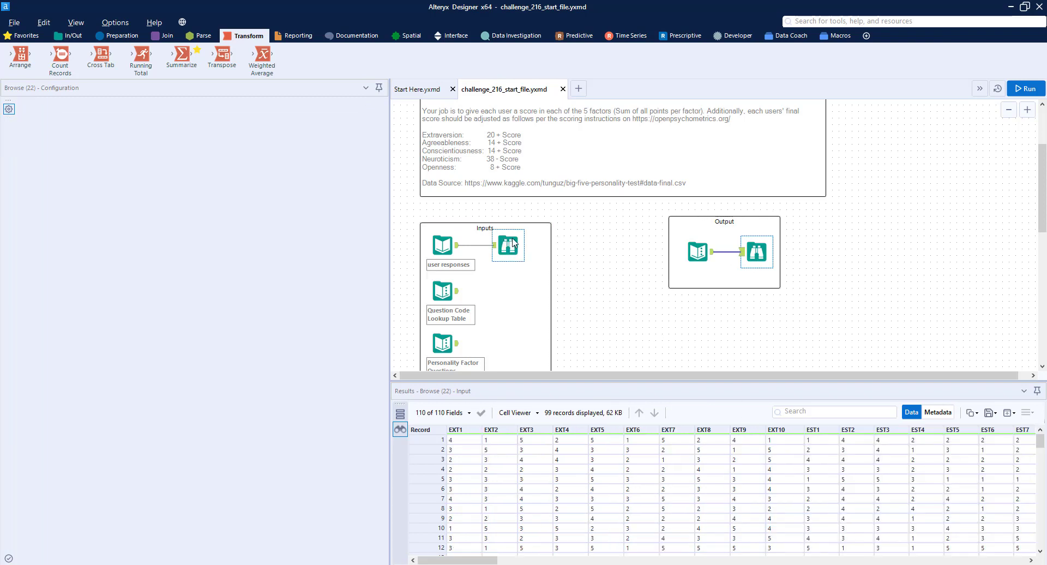
scroll(513, 243, up, 2)
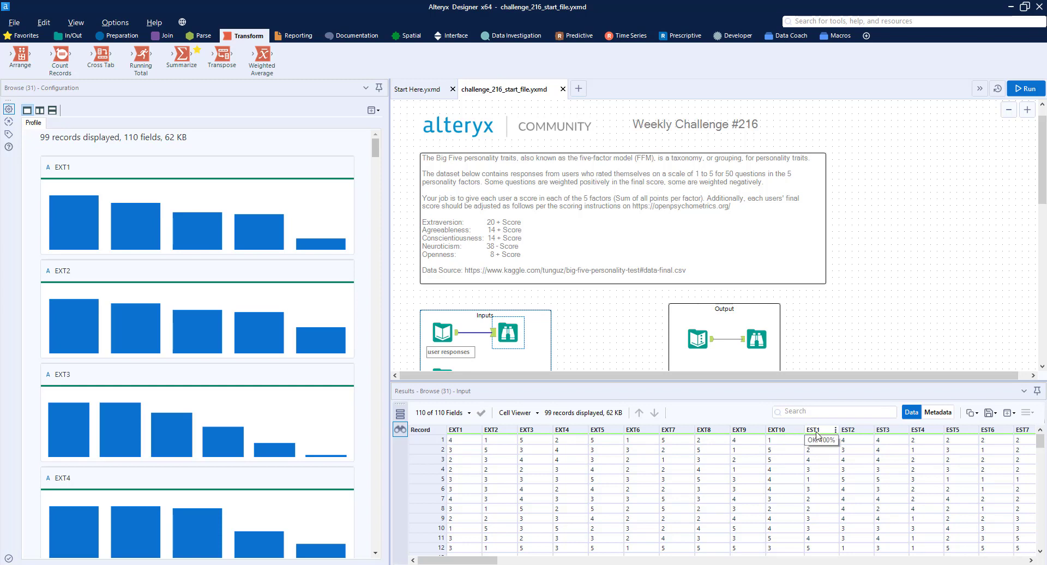
scroll(481, 306, down, 2)
Examine the records in the Question Code Lookup Table and the Personality Factor Questions inputs.
click(456, 293)
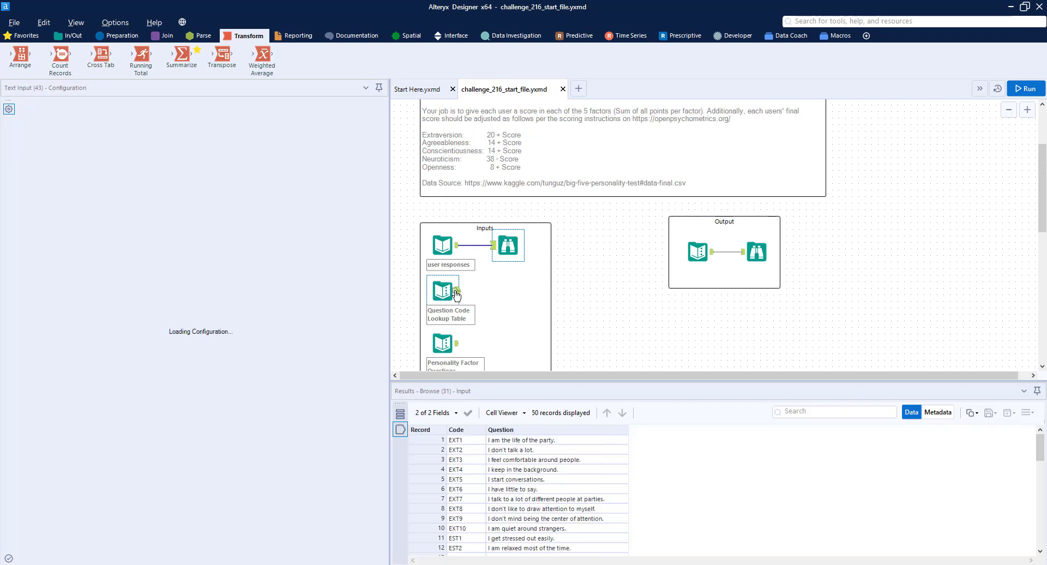
scroll(546, 475, down, 3)
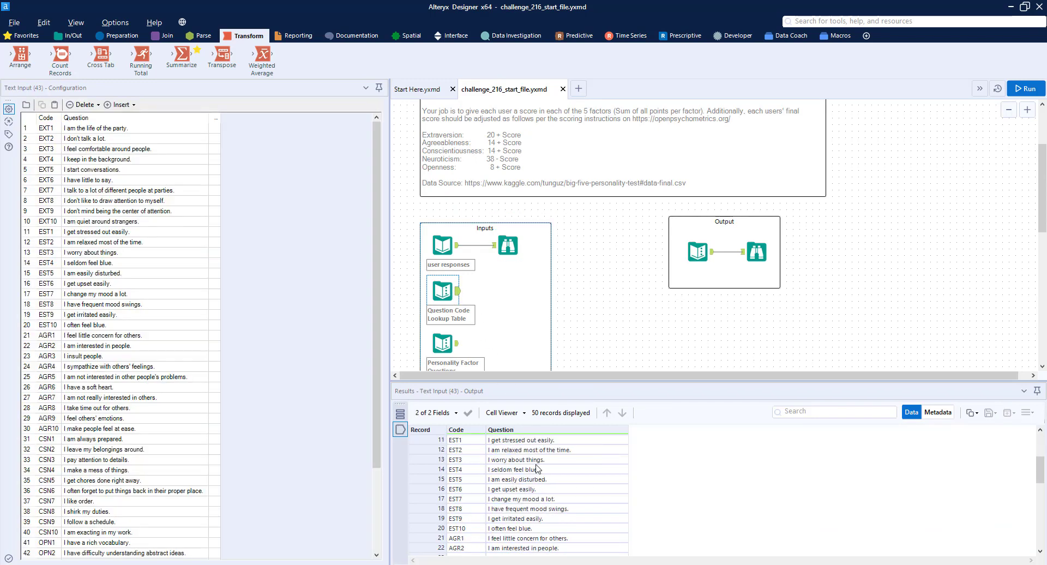
scroll(537, 466, up, 3)
scroll(460, 347, down, 1)
click(457, 325)
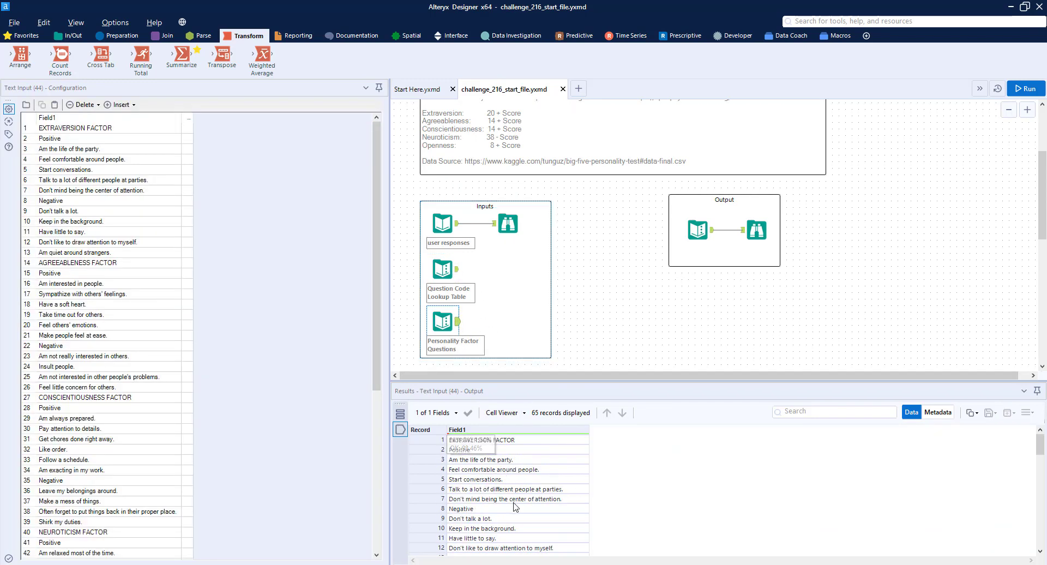
scroll(516, 505, down, 10)
scroll(517, 501, up, 10)
Look through all columns of the user responses data, from the question scores to the timing and location fields.
click(509, 224)
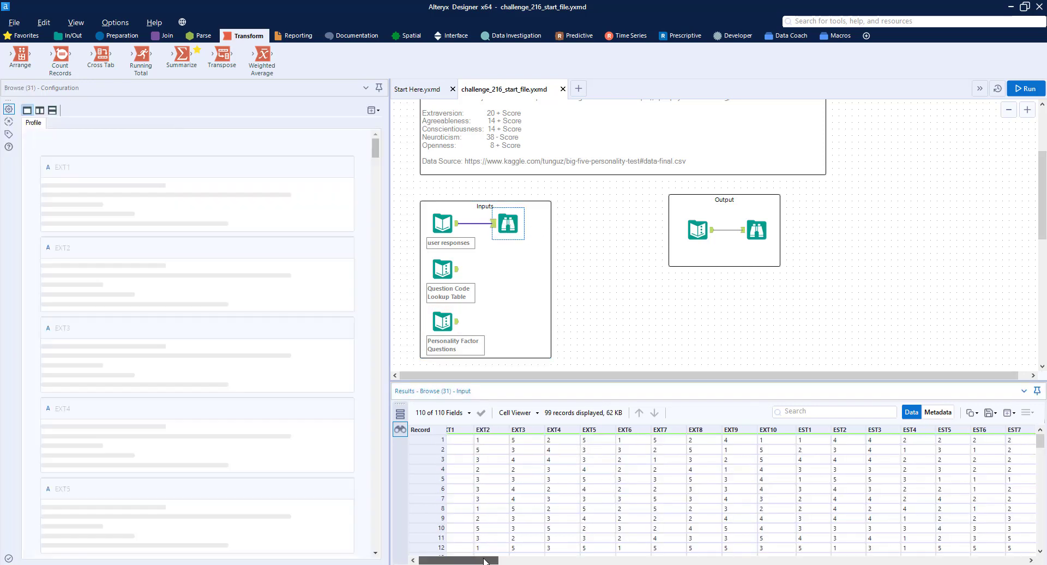
drag(485, 561, 706, 551)
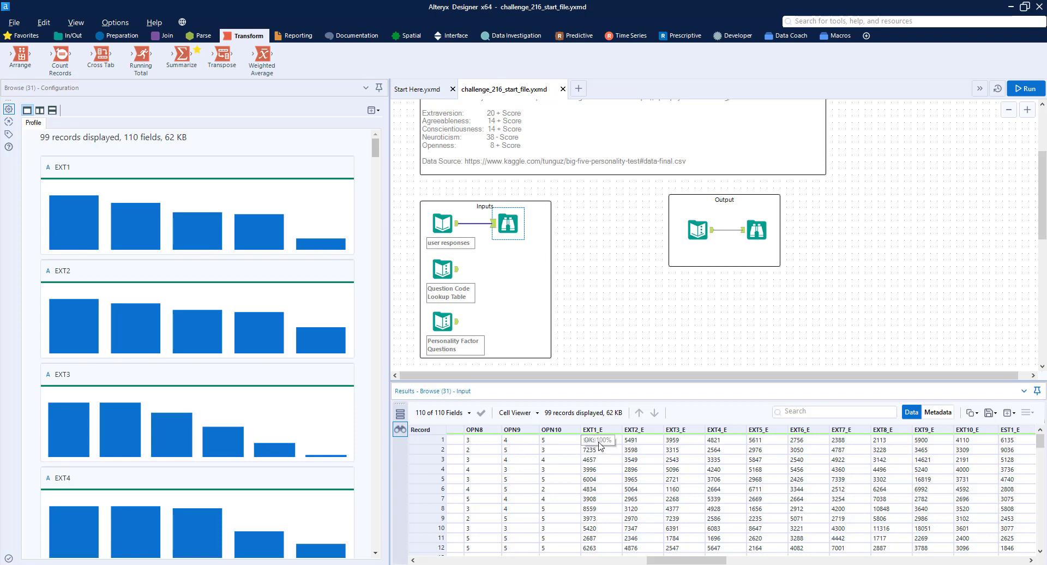
drag(678, 557, 1001, 504)
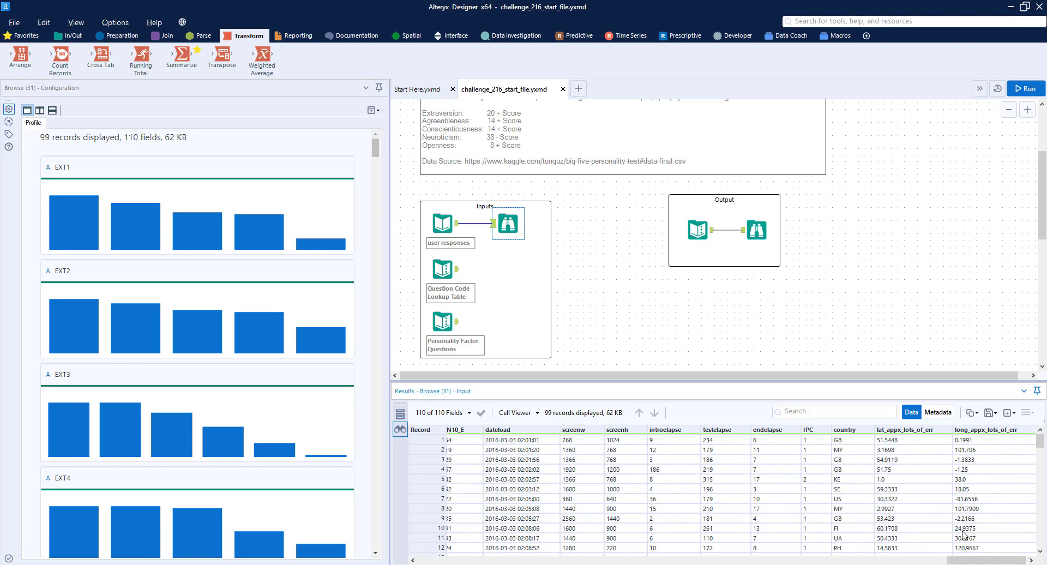
drag(982, 560, 684, 560)
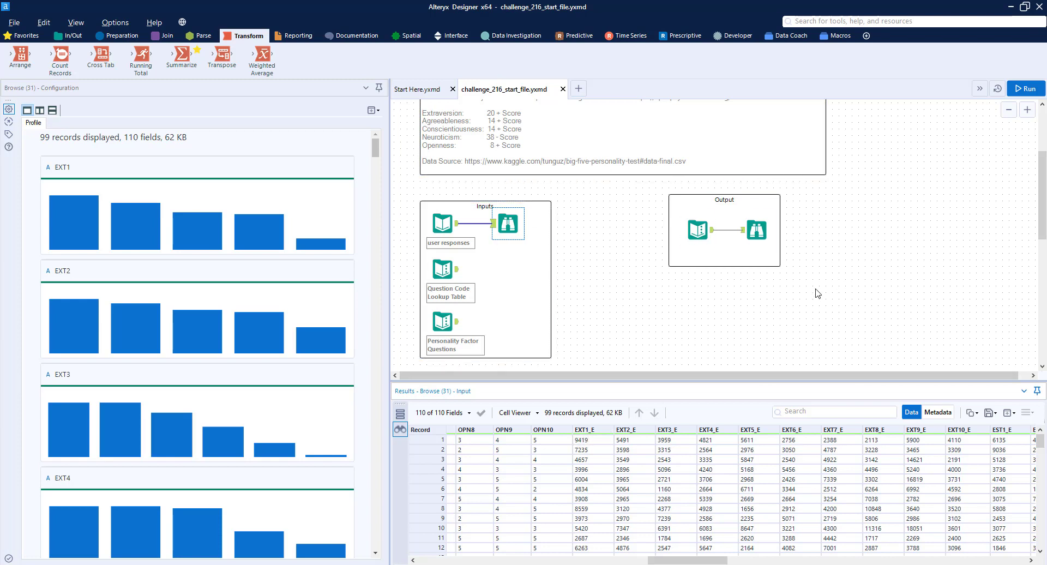
Move the Output container up beside the challenge description to free the canvas next to the inputs.
drag(690, 202, 861, 108)
click(571, 253)
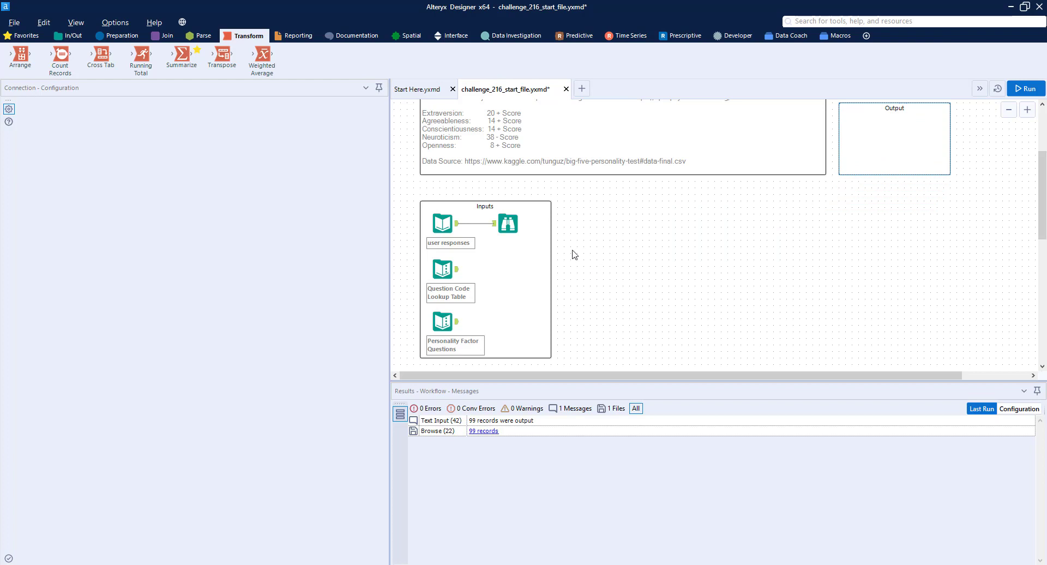
key(ctrl+r)
Compare the user responses columns with the question code lookup and the personality factor questions.
click(512, 222)
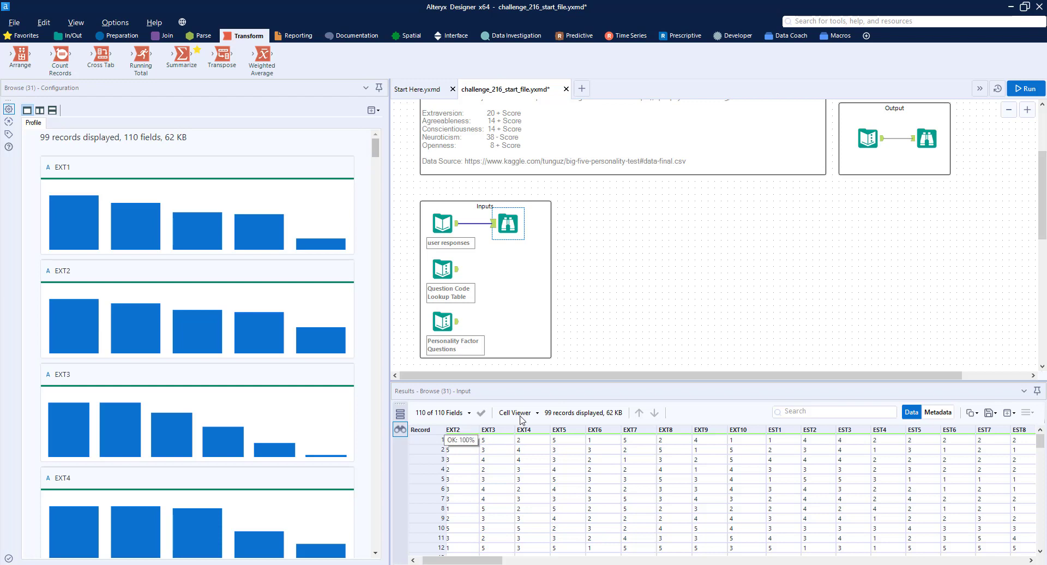
click(457, 273)
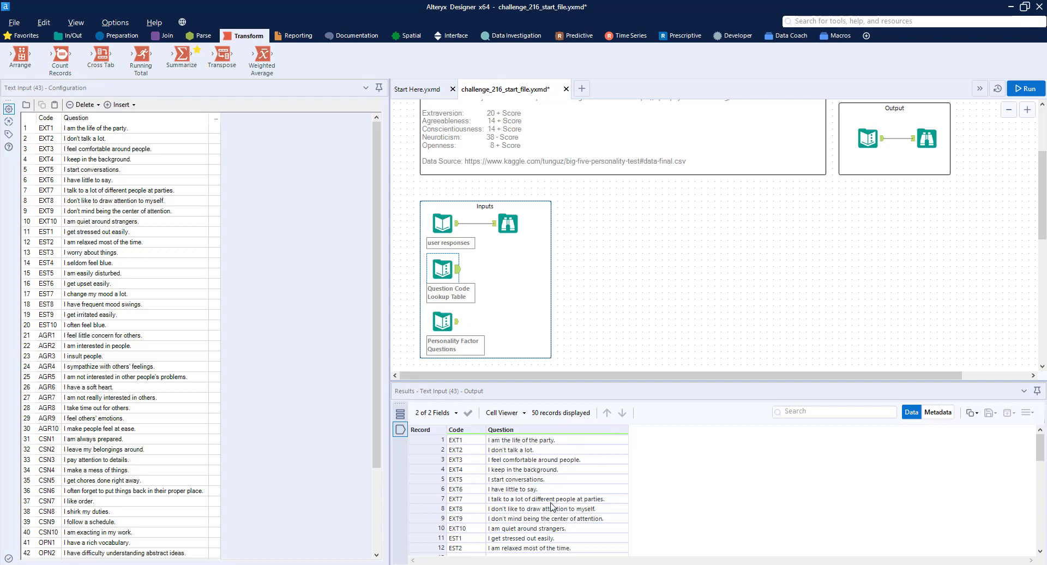
scroll(464, 284, down, 1)
click(458, 282)
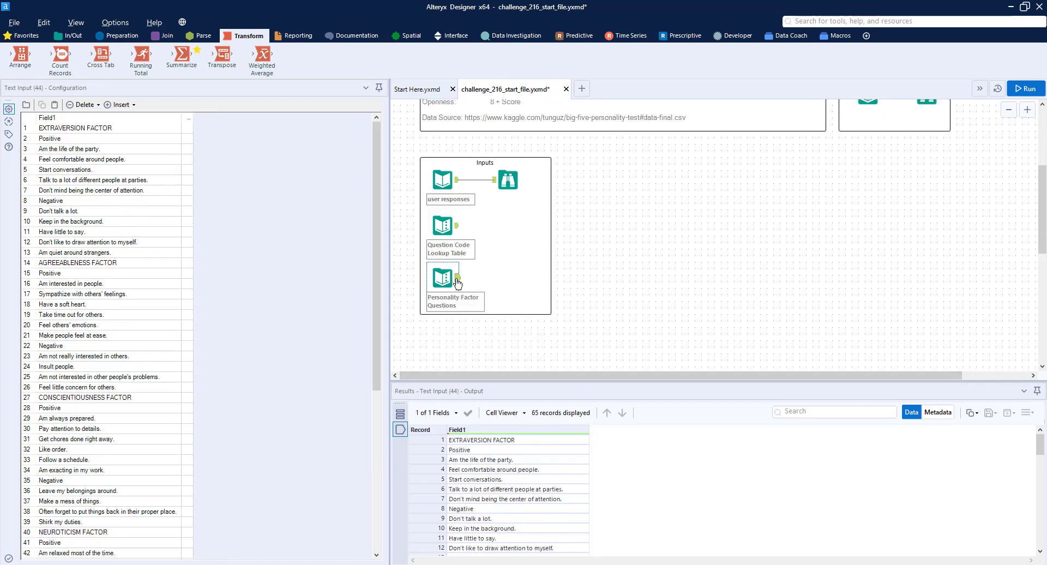
Examine how the Extraversion factor's header, positive questions and negative questions are laid out in the Personality Factor Questions data.
click(503, 441)
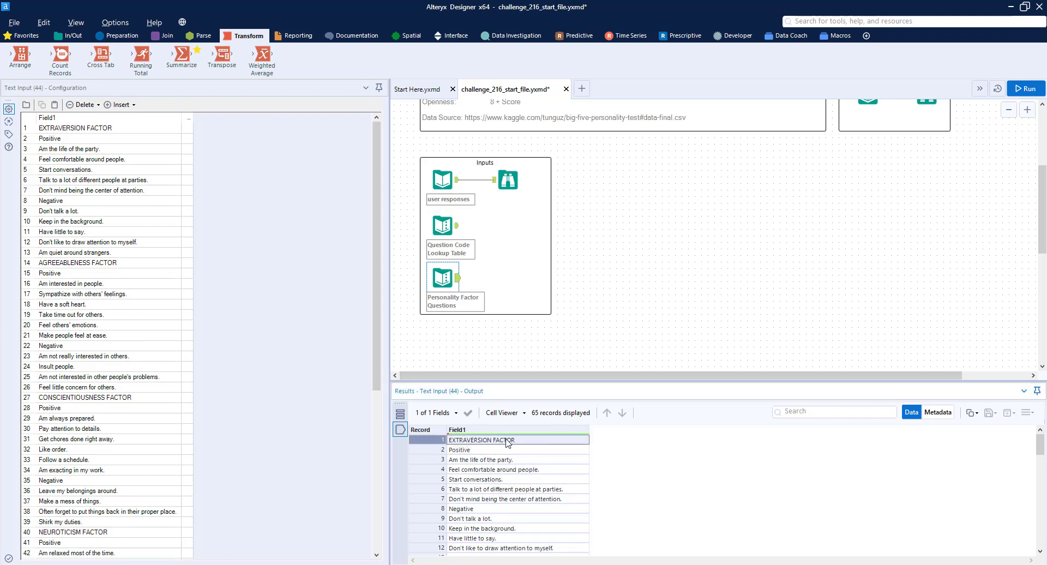
key(shift+Down)
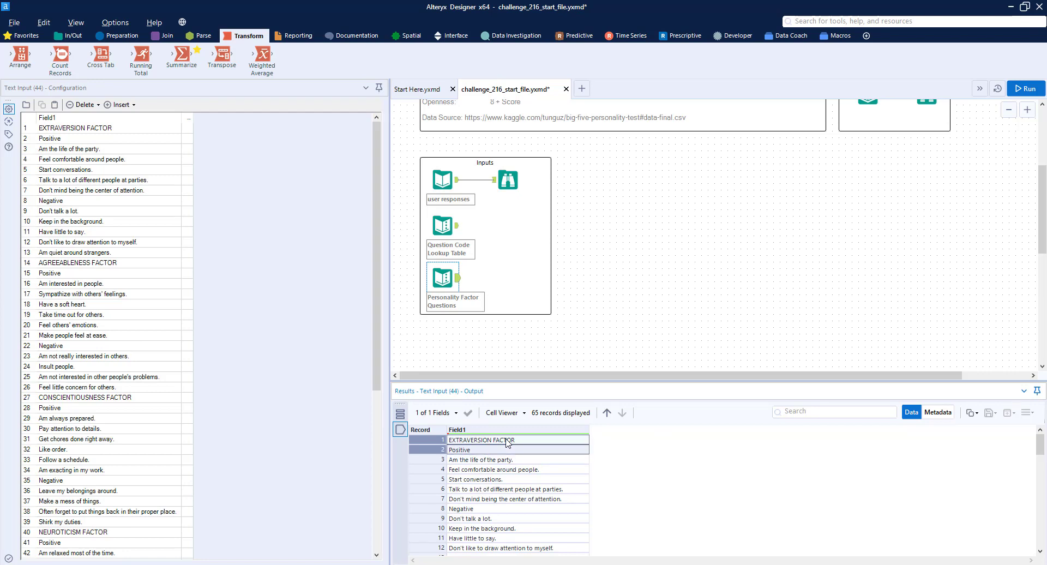
key(Down)
key(shift+Down)
key(shift+Down)
key(shift+Down)
key(shift+Down)
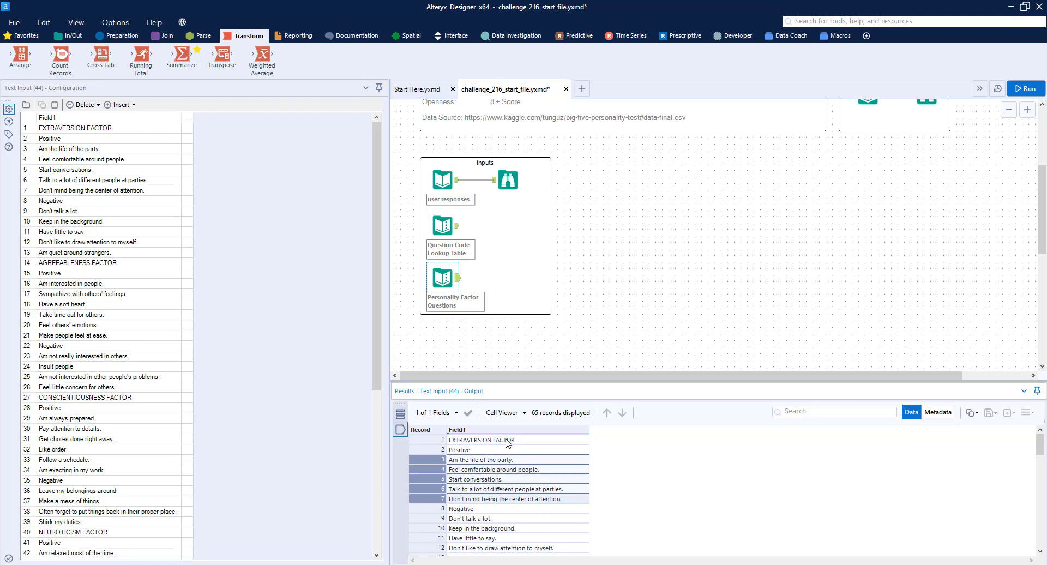
scroll(511, 476, down, 2)
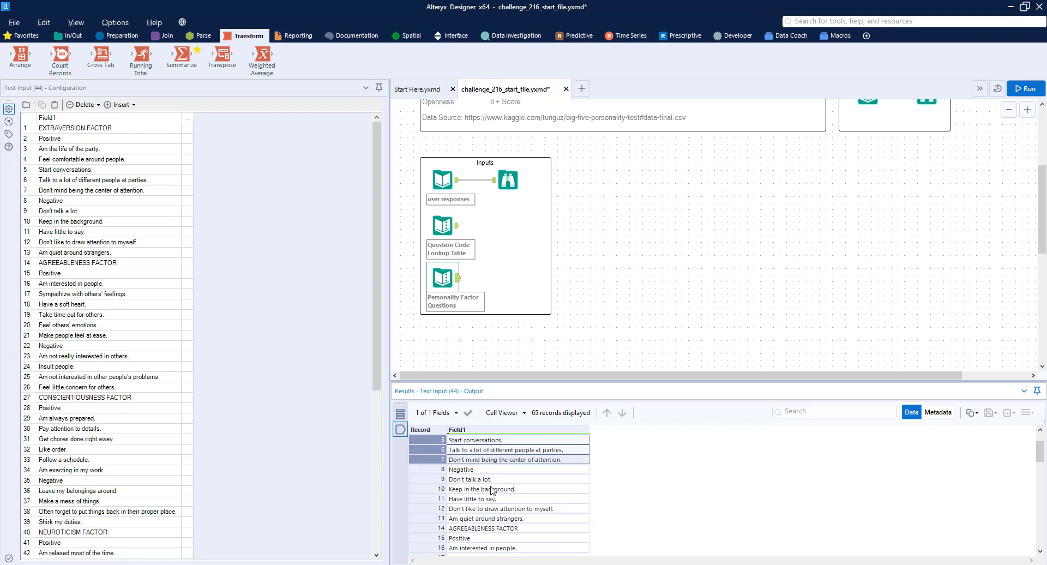
drag(491, 480, 487, 522)
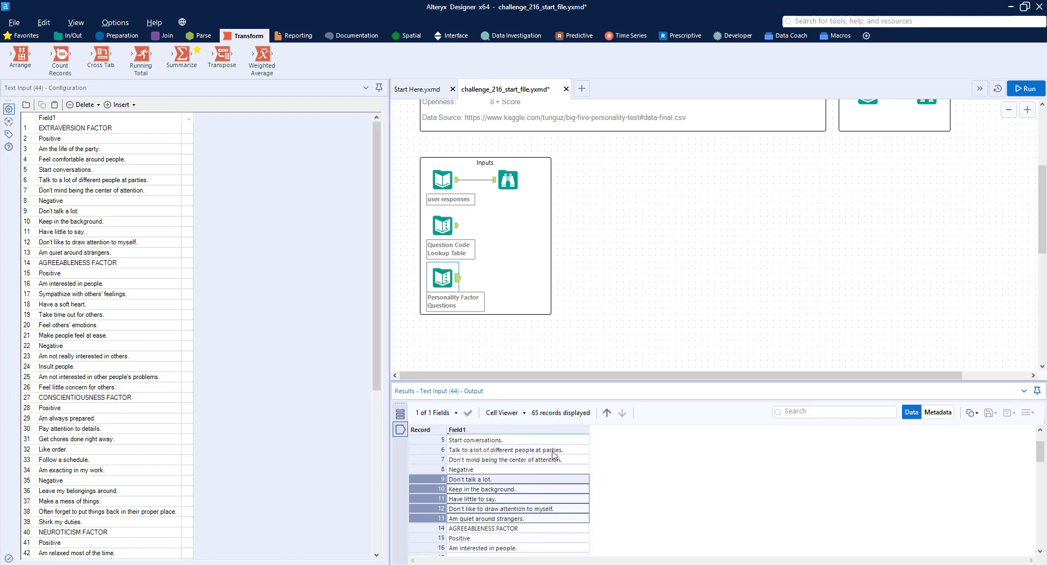
Move the user responses Browse tool outside the Inputs container and insert a Select tool on its connection.
click(509, 180)
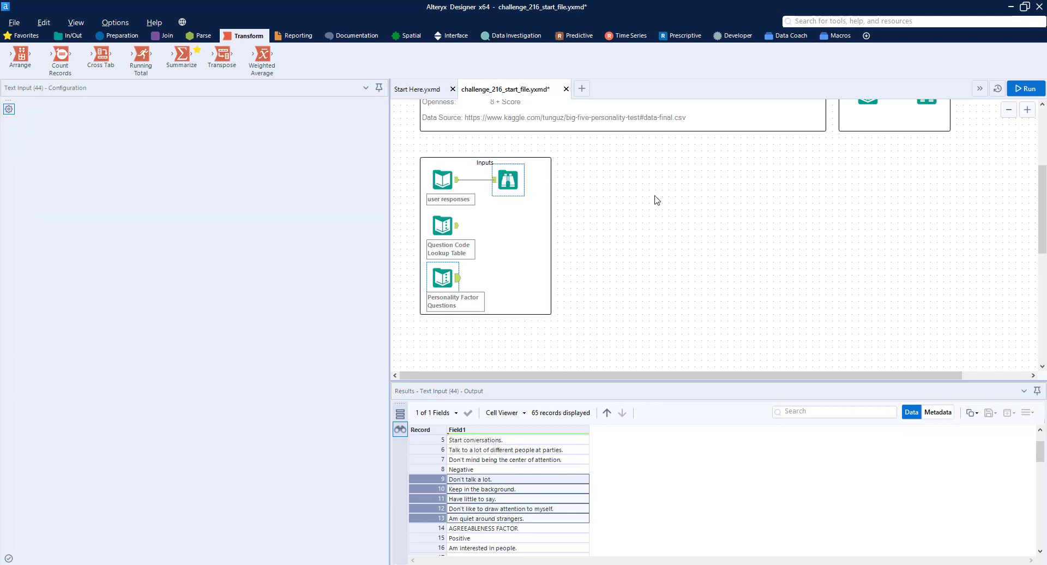
drag(657, 200, 666, 183)
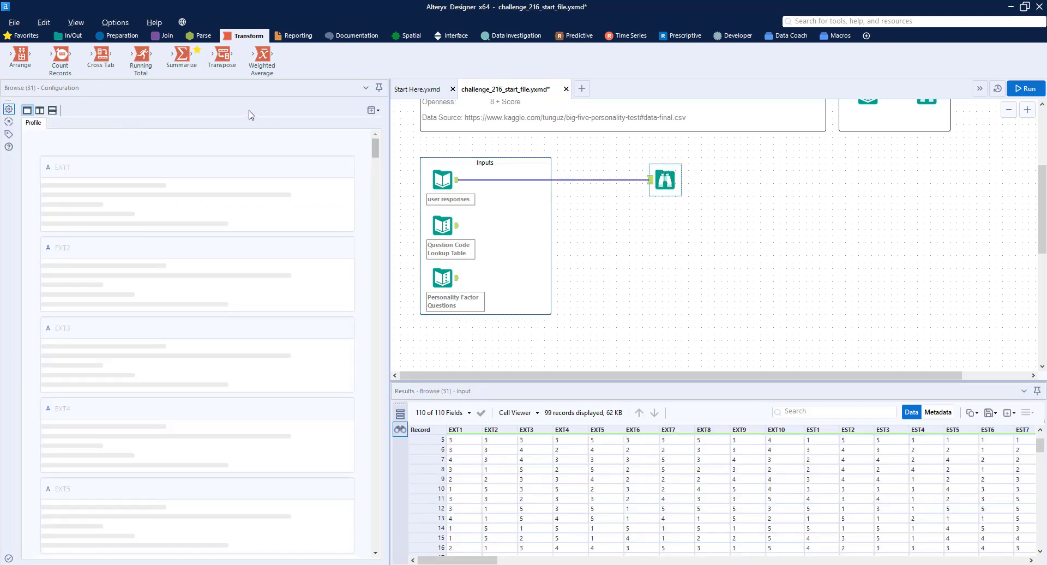
click(117, 36)
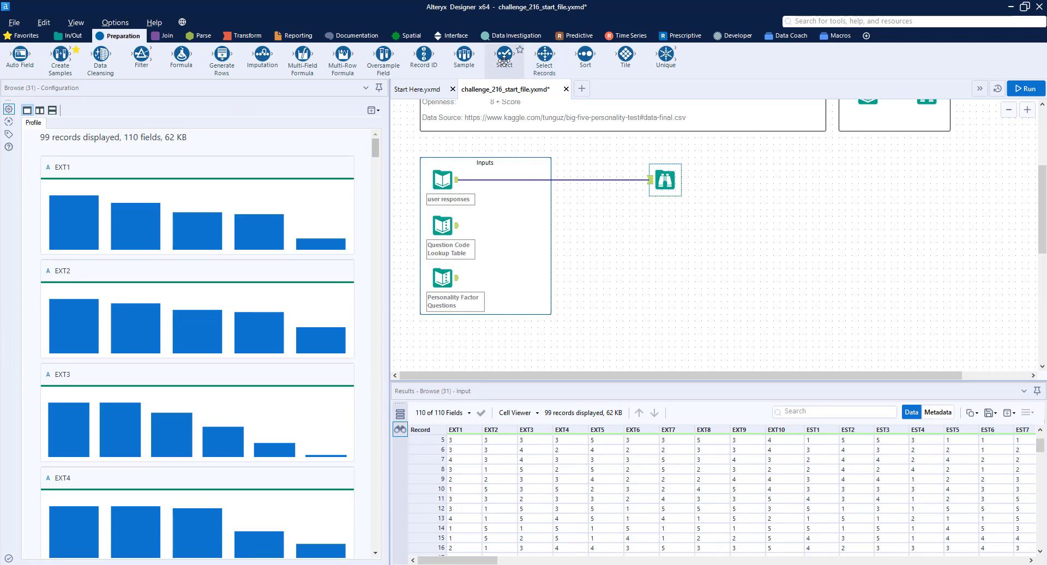
drag(505, 60, 495, 179)
Deselect every field from EXT1_E through *Unknown in the Select tool, keeping only the question score fields.
scroll(83, 369, down, 13)
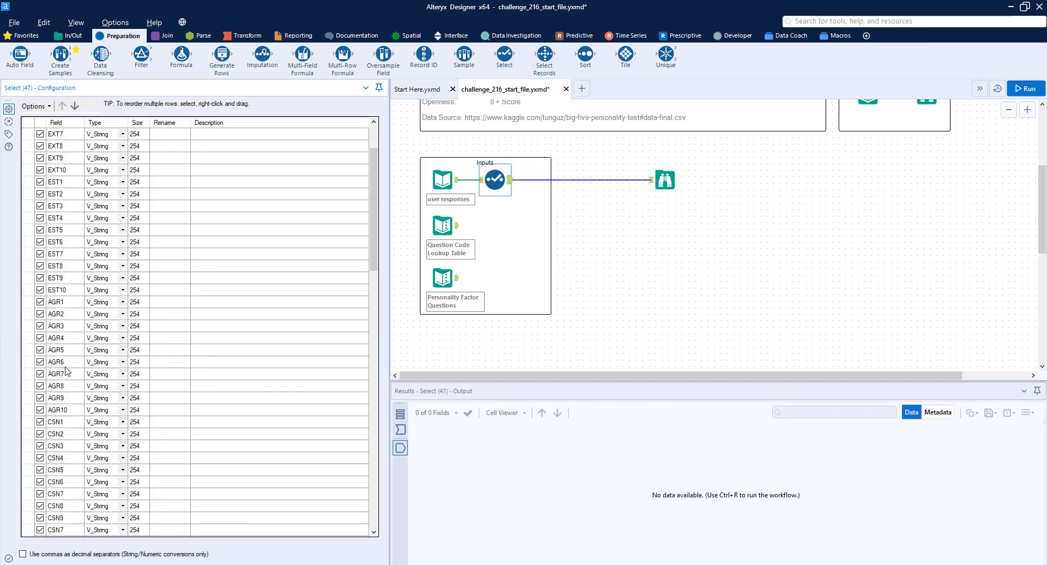
click(58, 268)
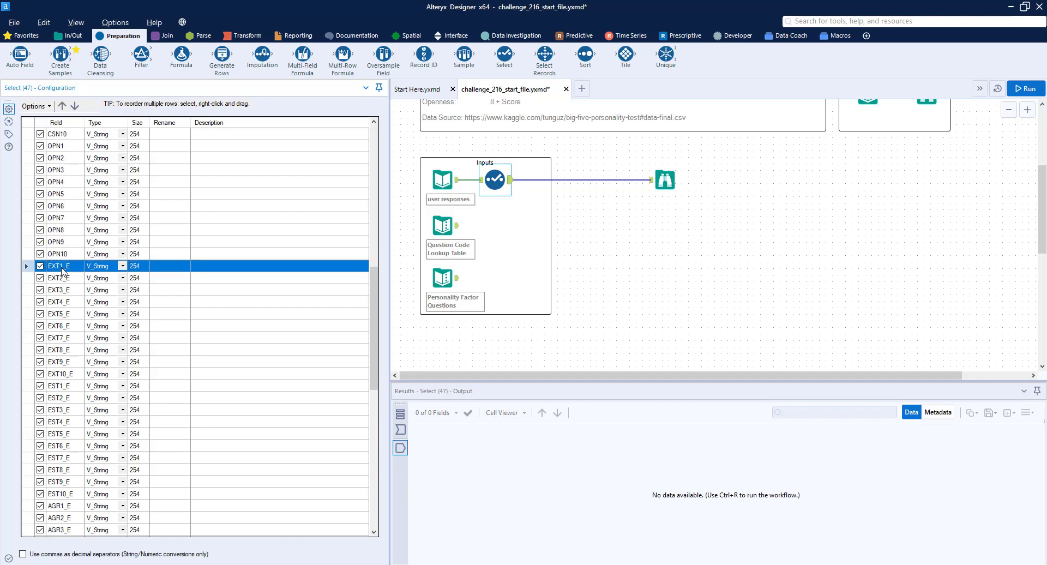
scroll(78, 305, down, 13)
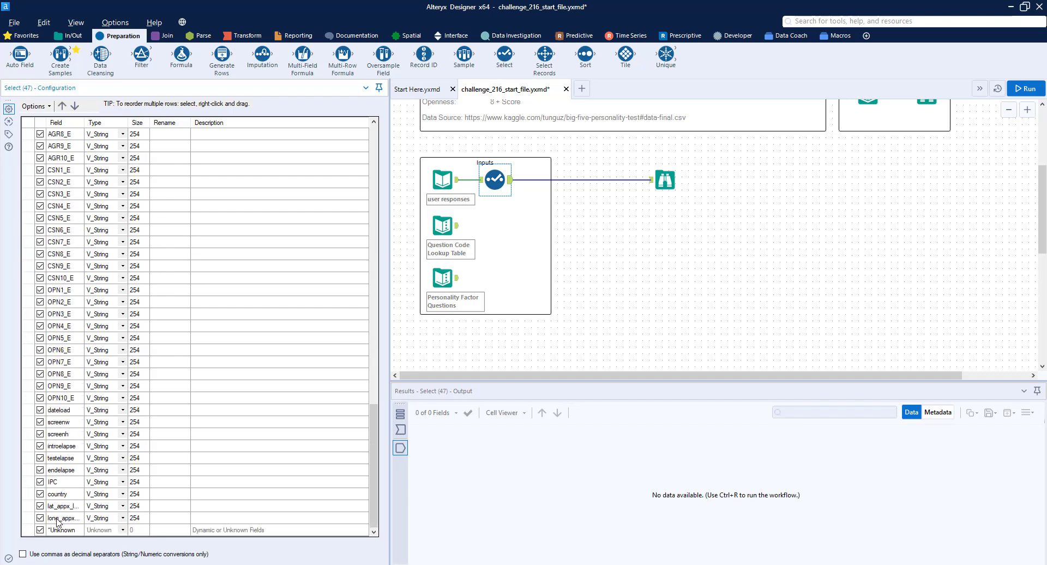
shift+click(63, 529)
click(35, 106)
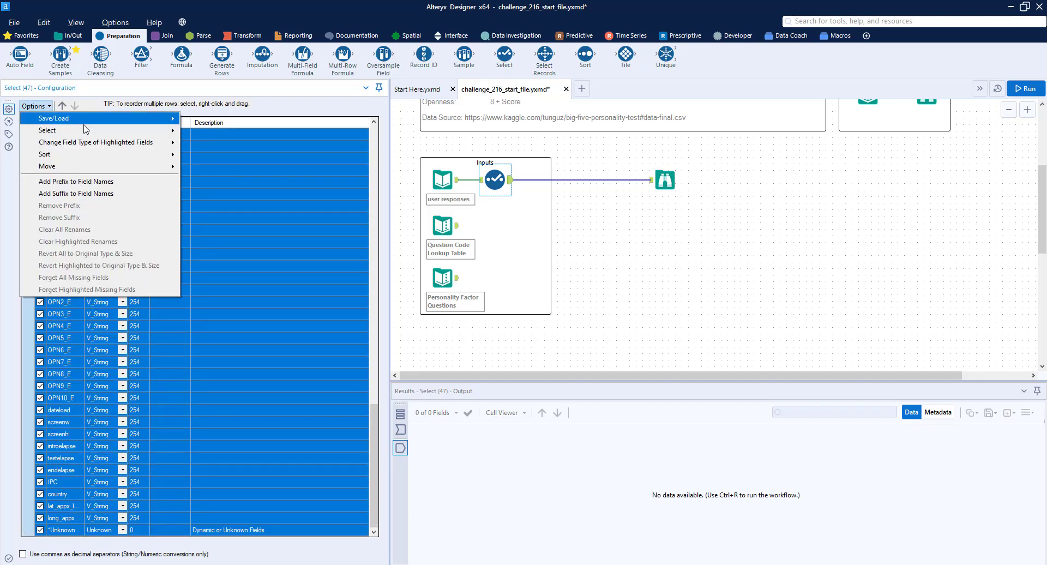
mouse_move(149, 131)
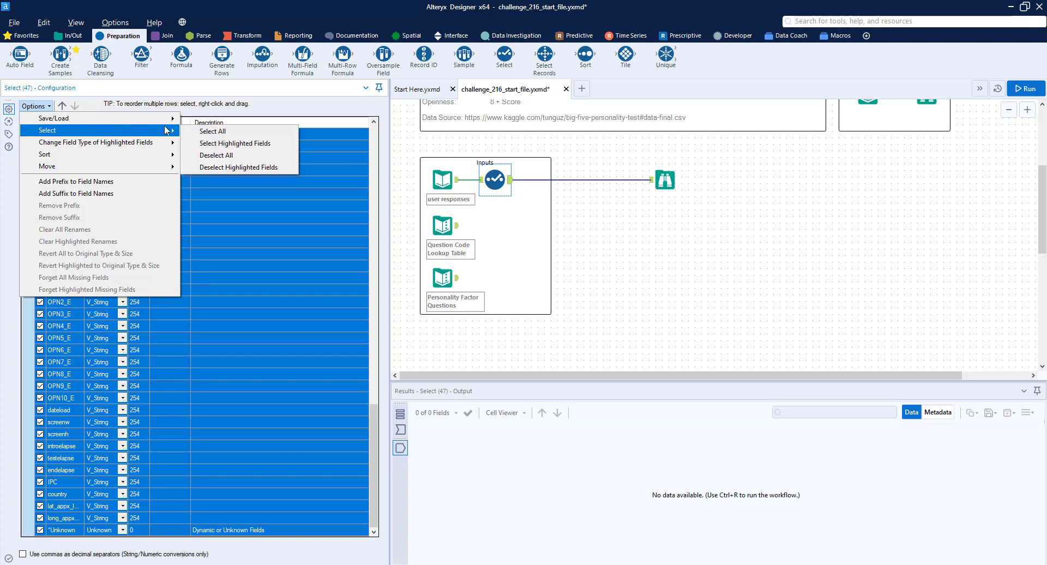
click(239, 168)
scroll(257, 246, up, 15)
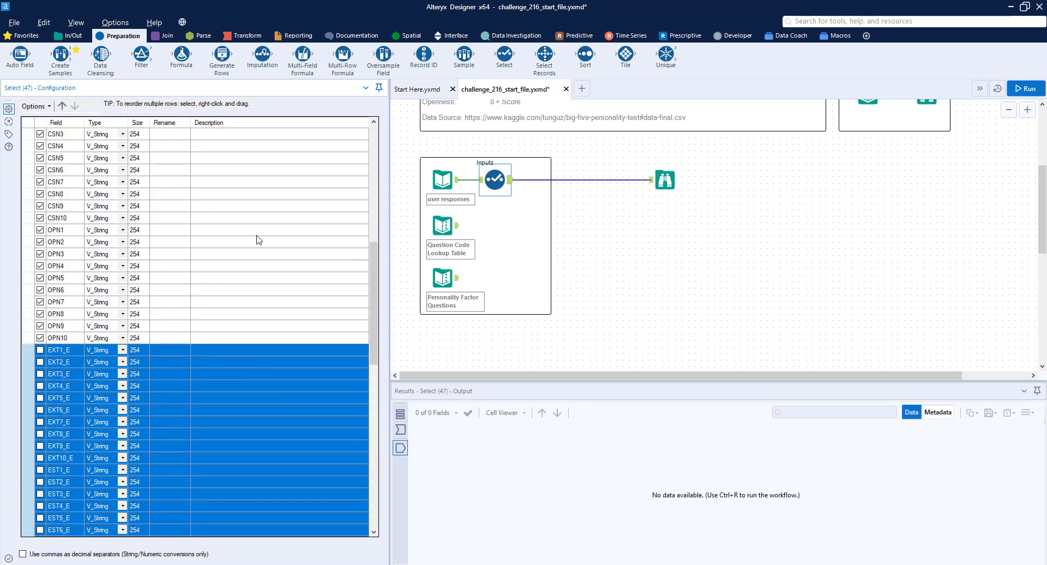
scroll(258, 240, up, 11)
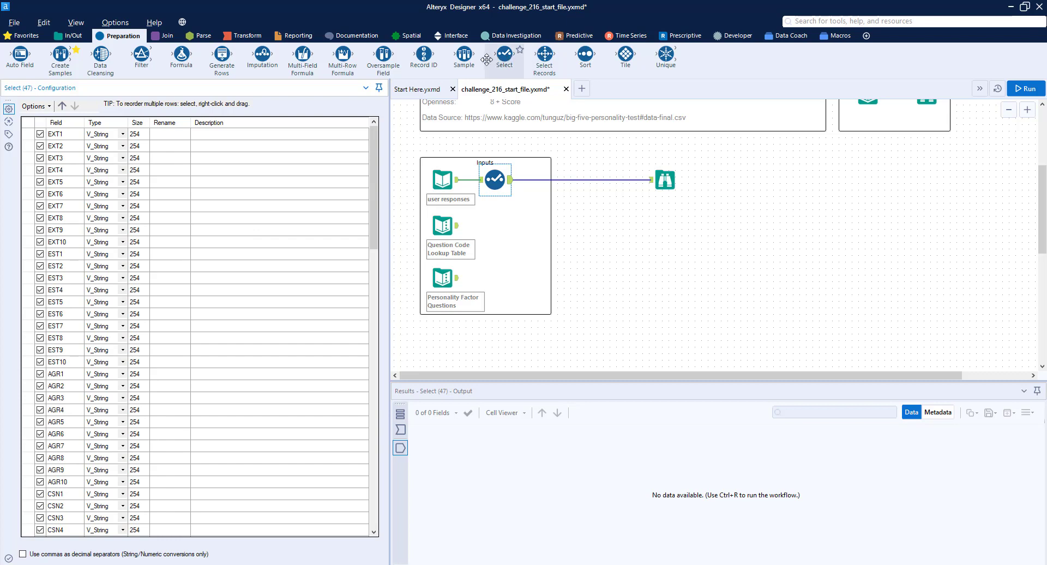
Insert a Record ID tool after the Select tool, run the workflow and view the Browse results.
drag(424, 54, 552, 177)
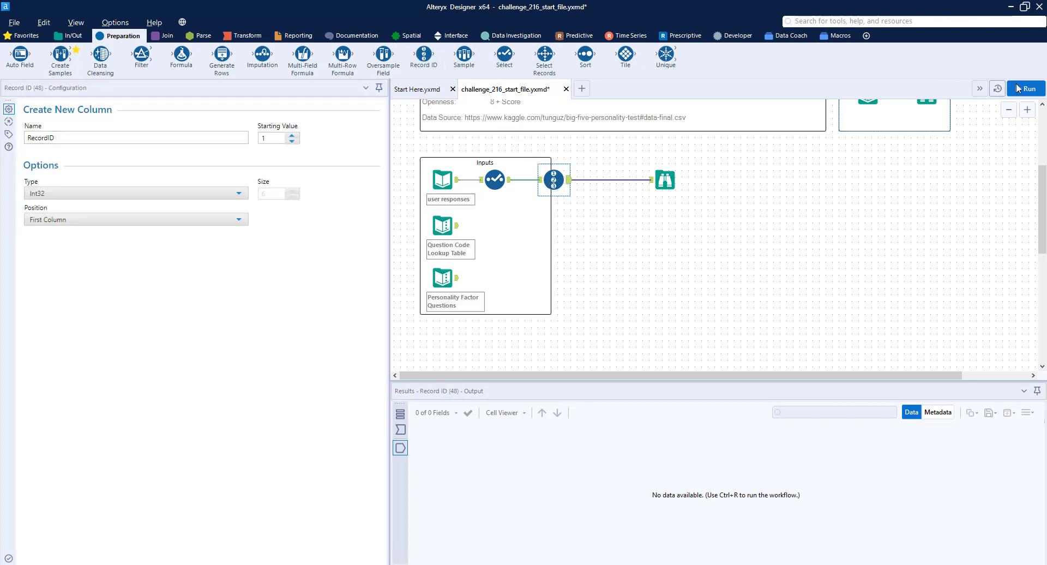
click(1018, 88)
click(667, 181)
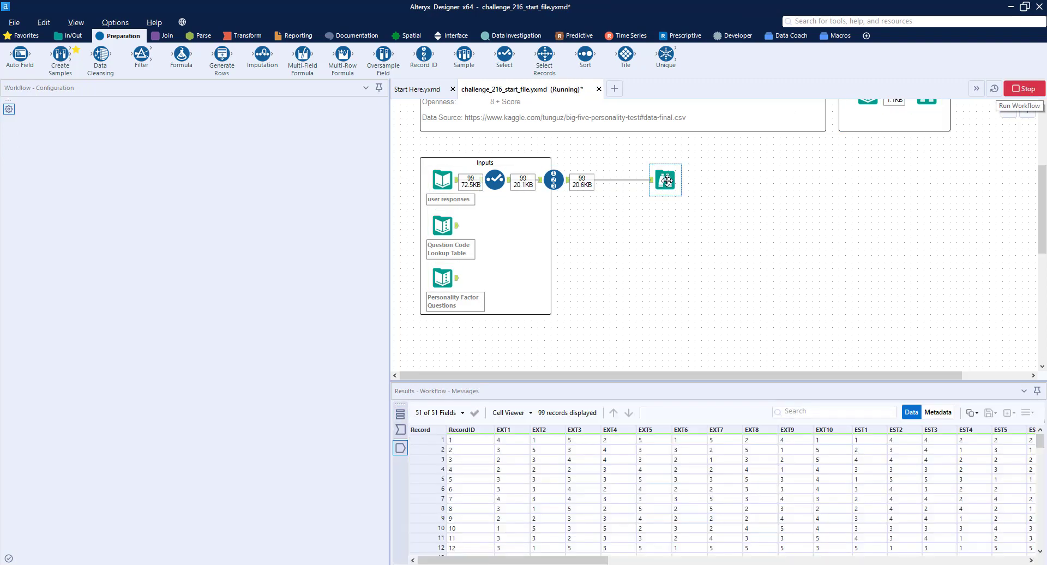
Insert a Transpose tool between Record ID and a shifted Browse tool, with RecordID as key column and the question fields as data columns.
drag(667, 181, 753, 184)
click(248, 35)
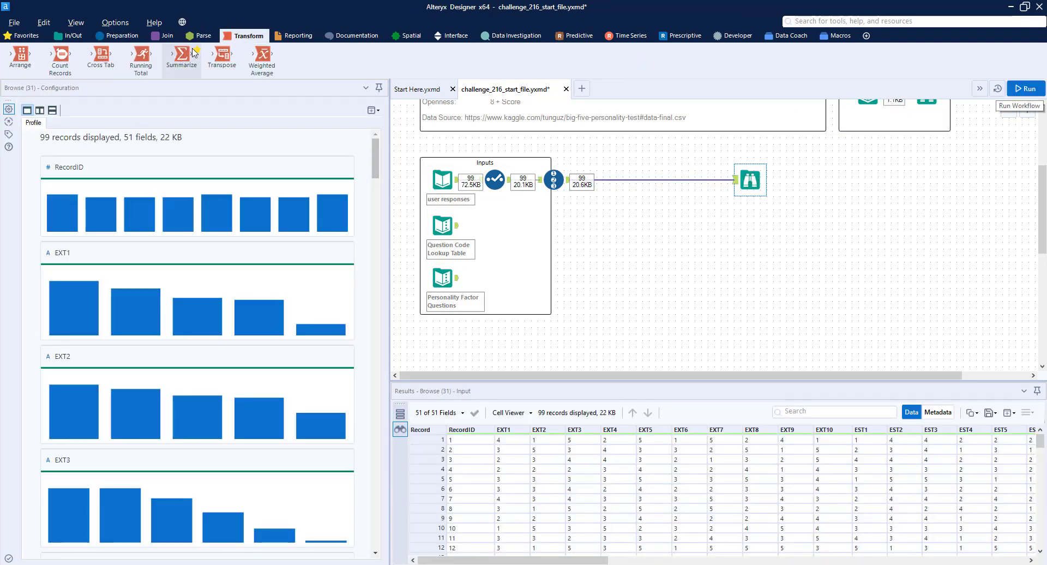
drag(222, 54, 627, 180)
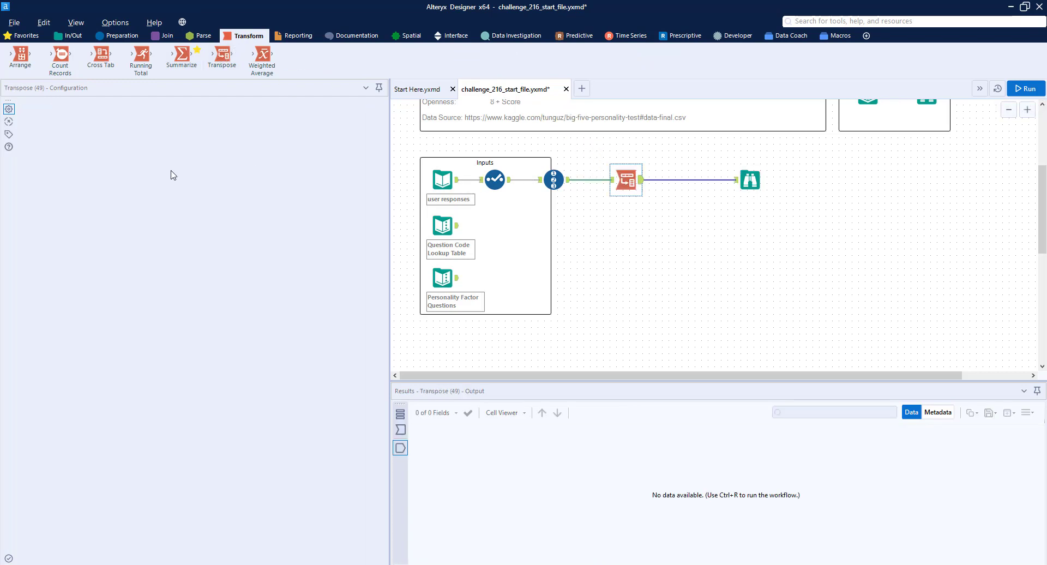
click(38, 201)
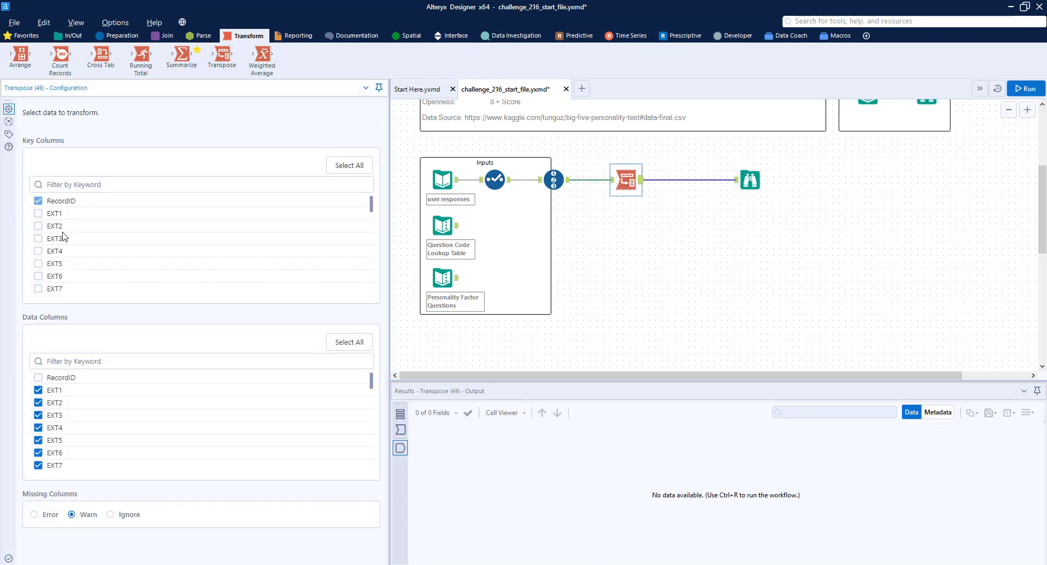
scroll(112, 420, down, 15)
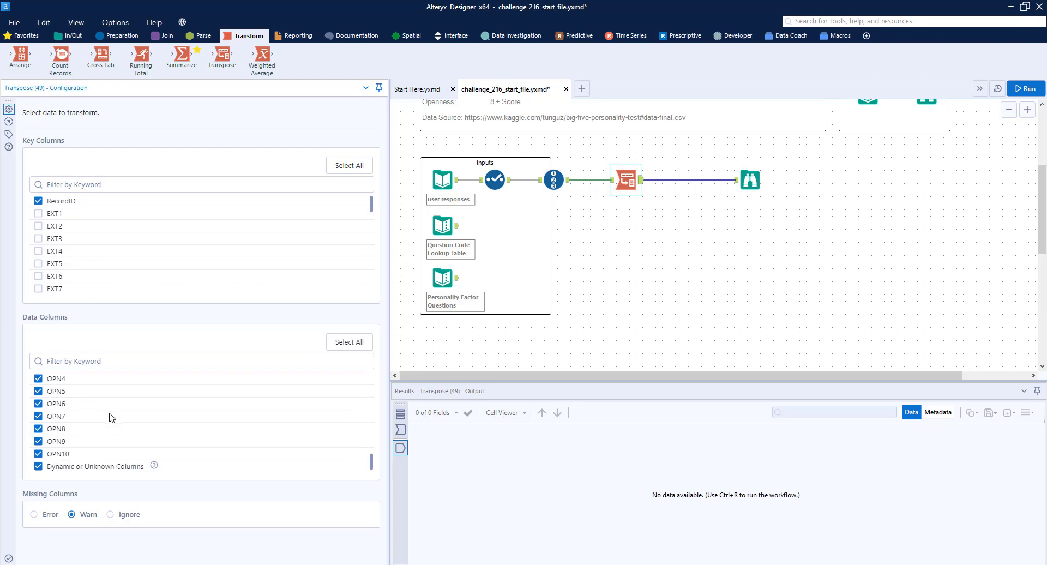
Run the workflow and connect a Formula tool to the Personality Factor Questions input.
click(1024, 88)
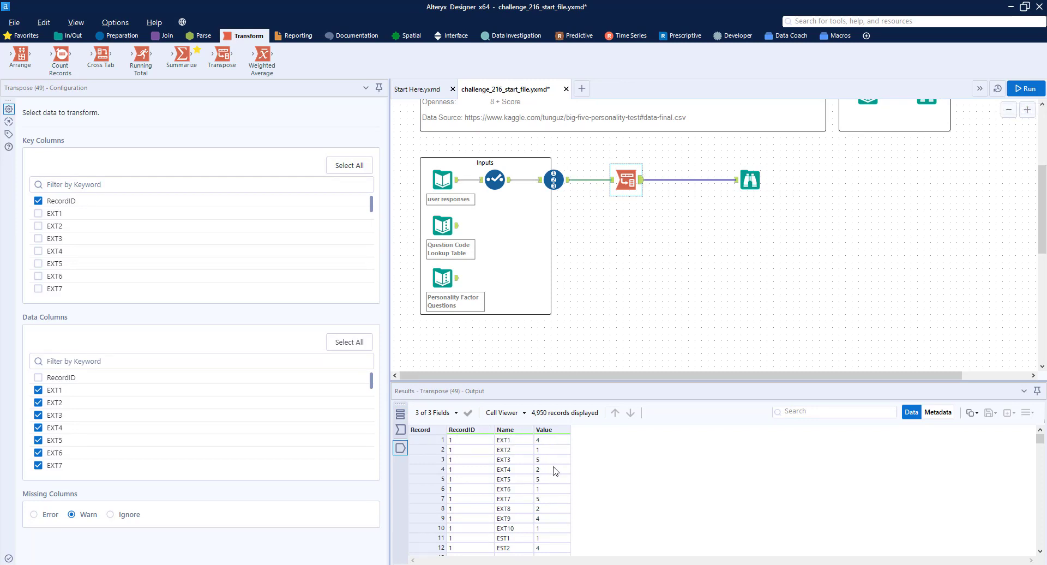
click(459, 283)
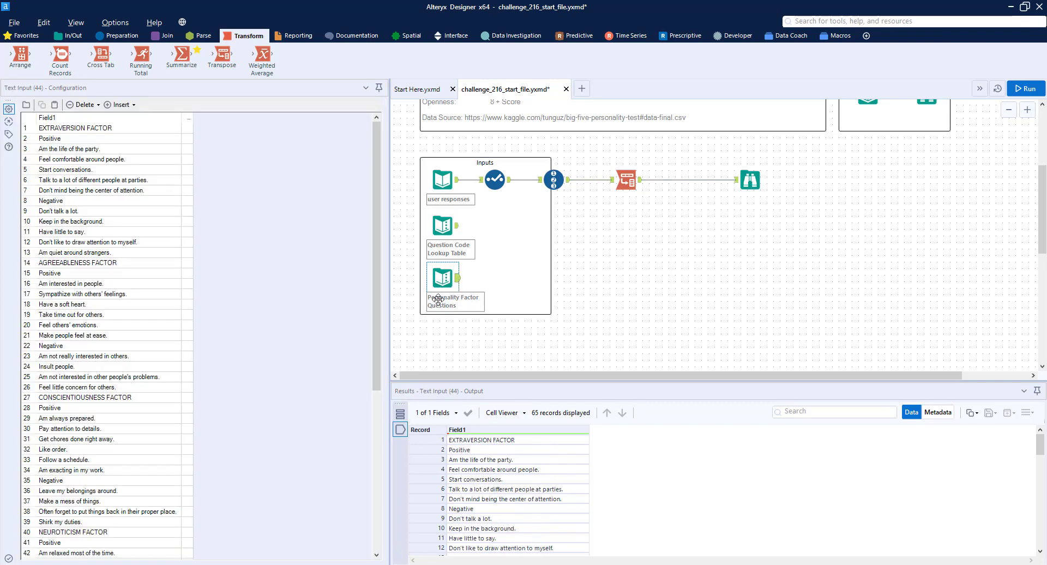
click(122, 36)
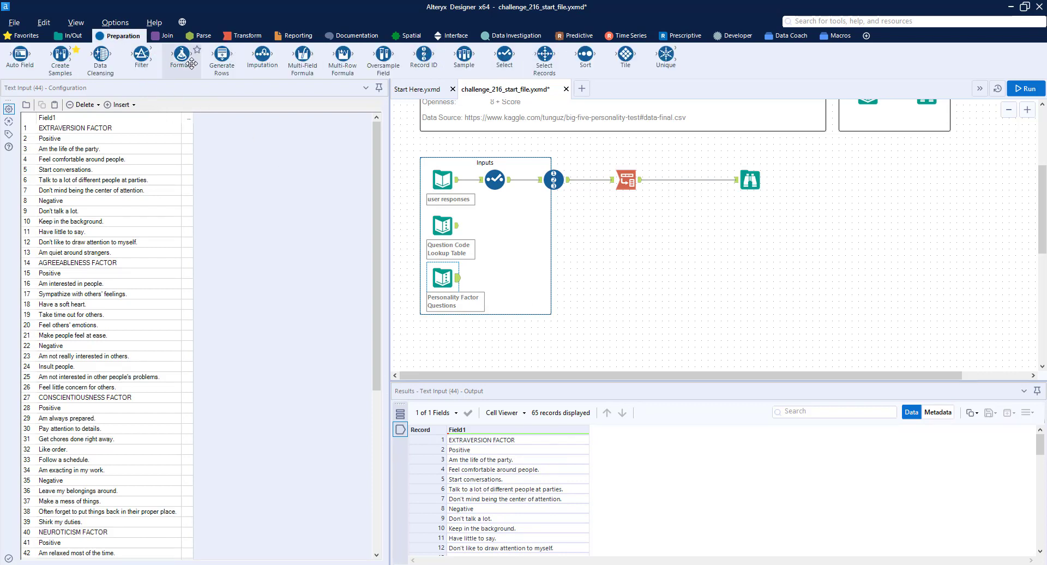
drag(191, 63, 507, 277)
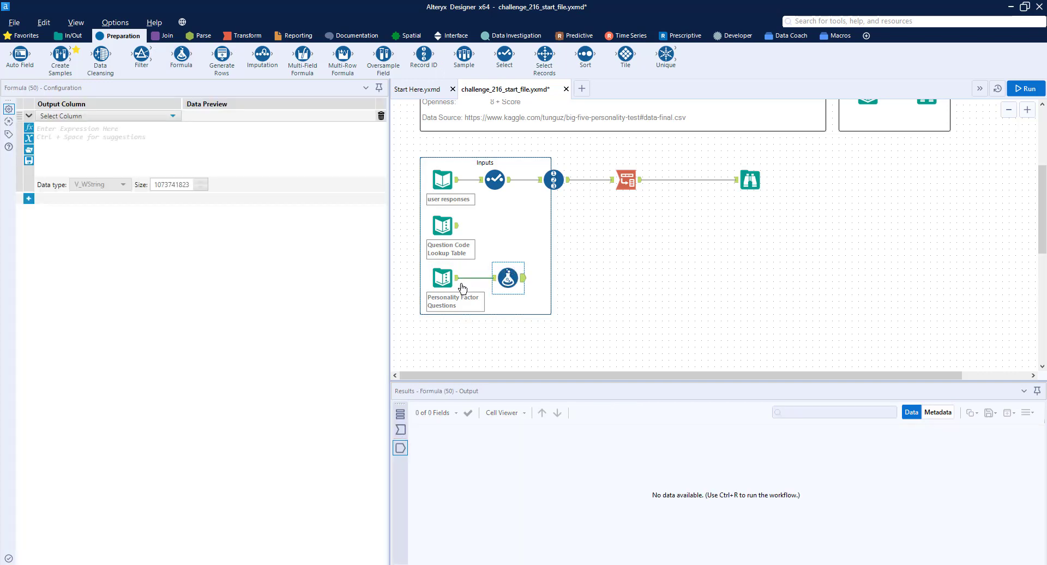
click(443, 279)
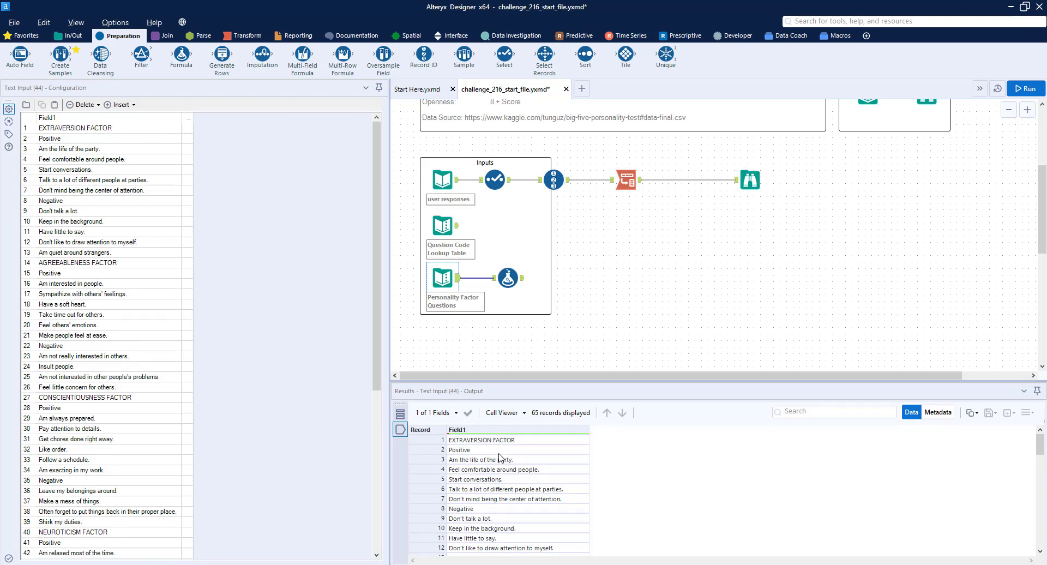
click(509, 279)
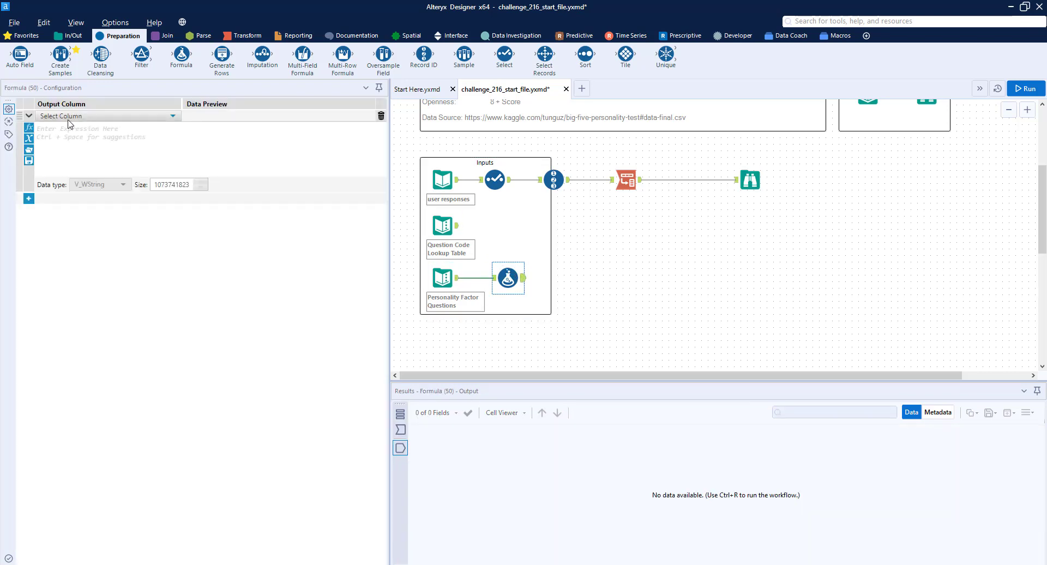
Add a Factor output column in the Formula tool with the expression if Contains([Field1], "FACTOR") then [Field1] else null() endif.
click(68, 116)
click(73, 128)
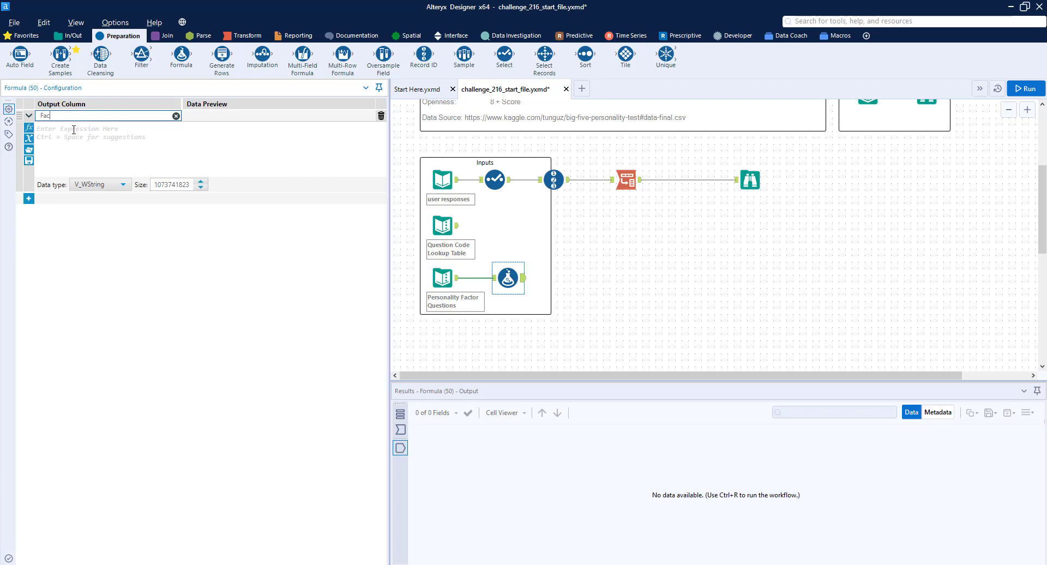
click(74, 129)
text(if cont)
key(Return)
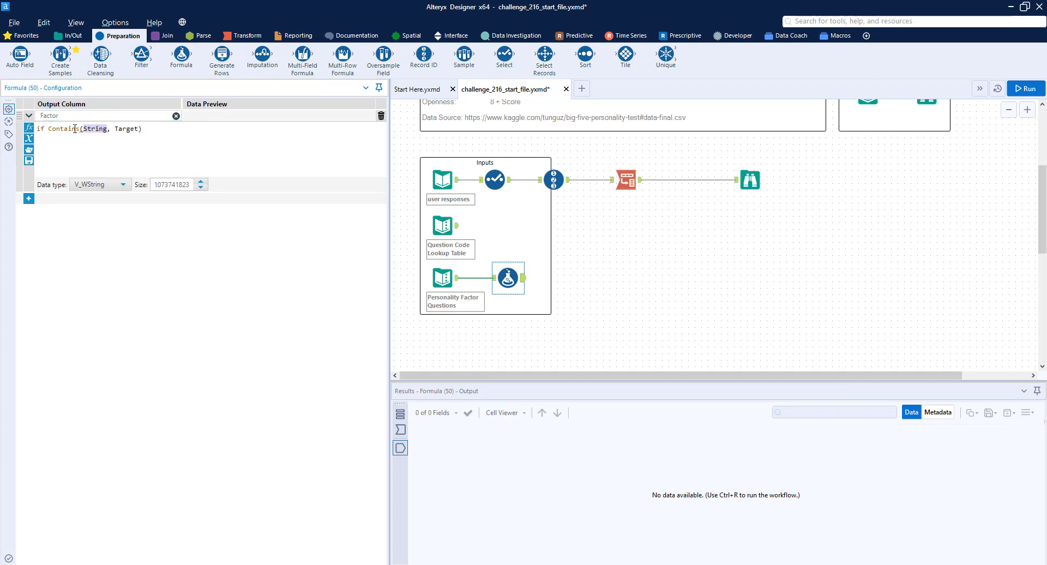
text([f)
key(Return)
text([)
key(Return)
text(e)
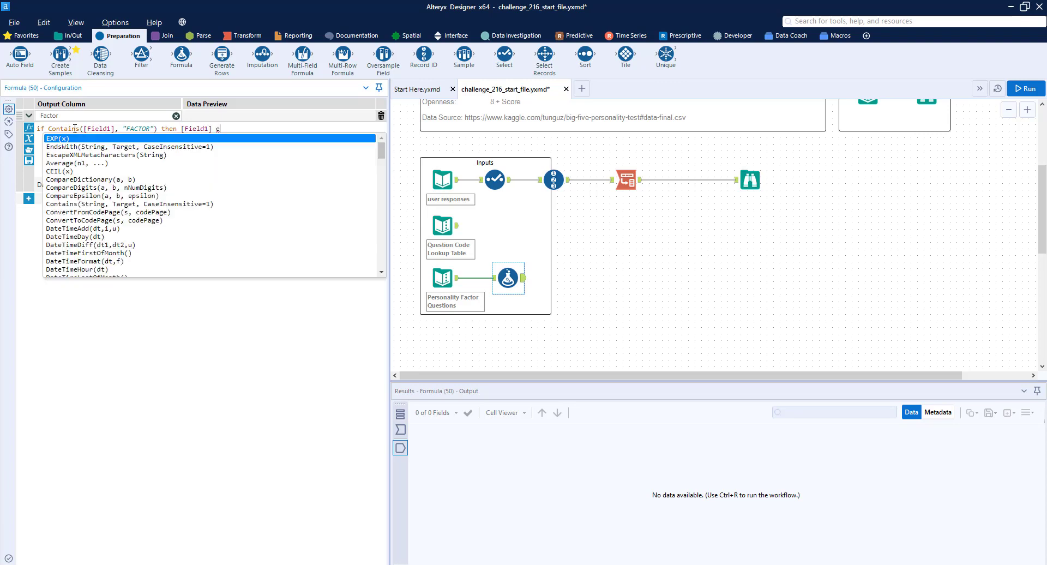
text(lse null() endof)
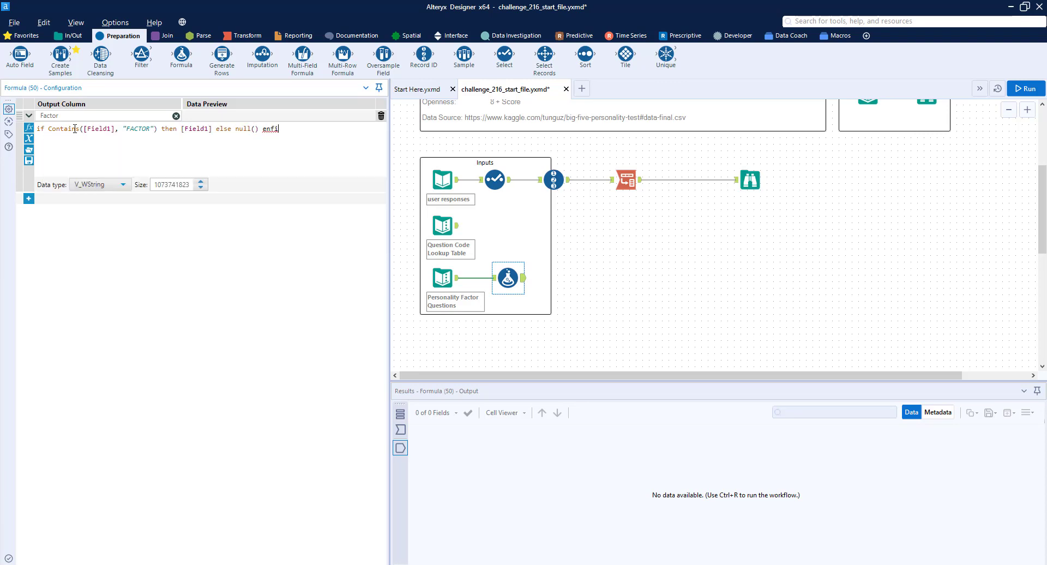
key(BackSpace)
text(if)
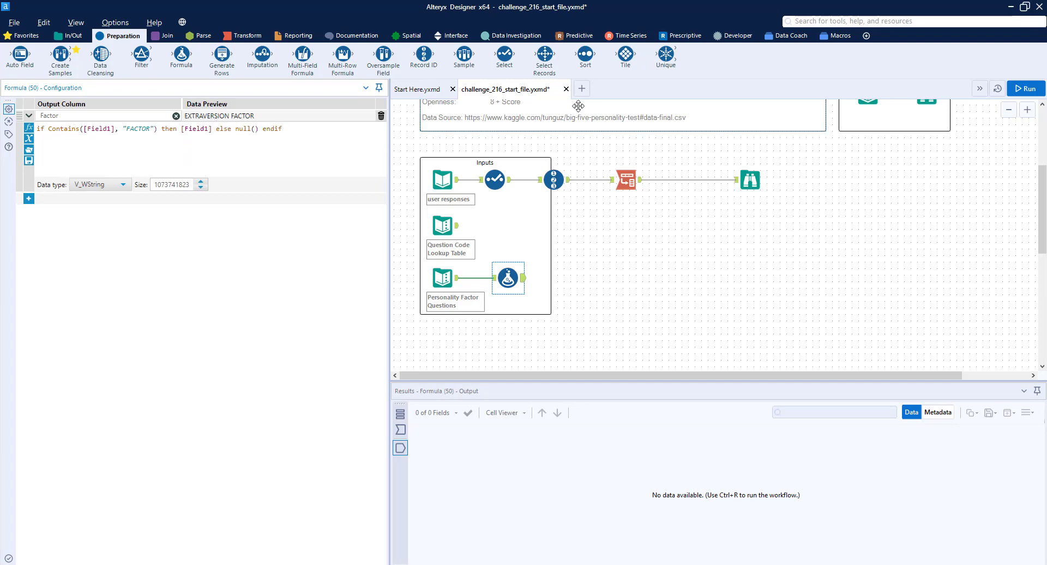
Attach a Browse tool to the Formula tool's output and add a second output column named Direction in the Formula tool.
click(68, 36)
drag(20, 54, 627, 277)
click(508, 278)
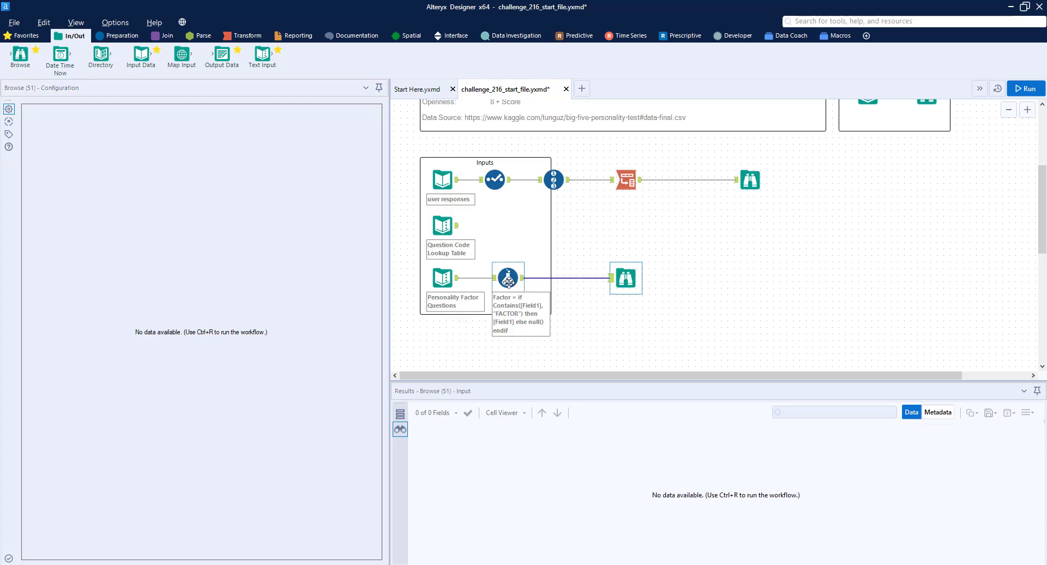
click(28, 199)
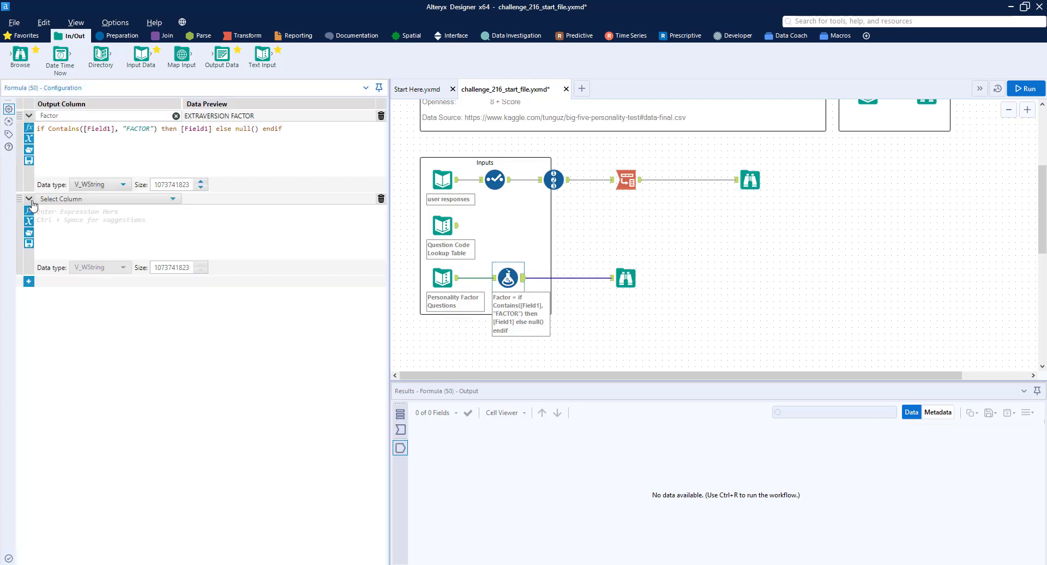
click(56, 200)
click(59, 207)
text(Direction)
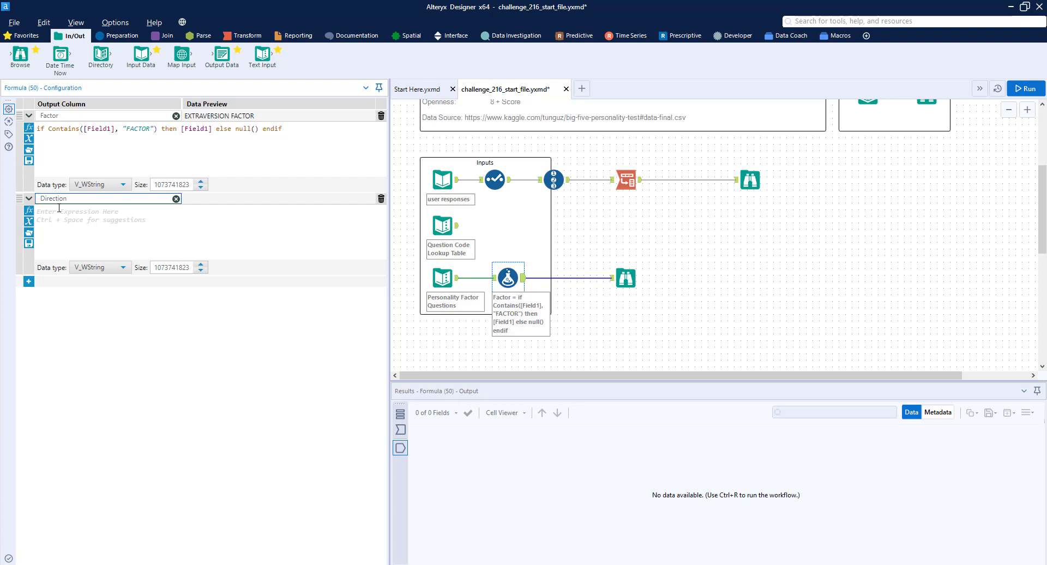
Set the Direction expression to if Contains([Field1], "Positive") OR Contains([Field1], "Negative") then [Field1] else null() endif.
click(109, 208)
text(if Con)
key(Return)
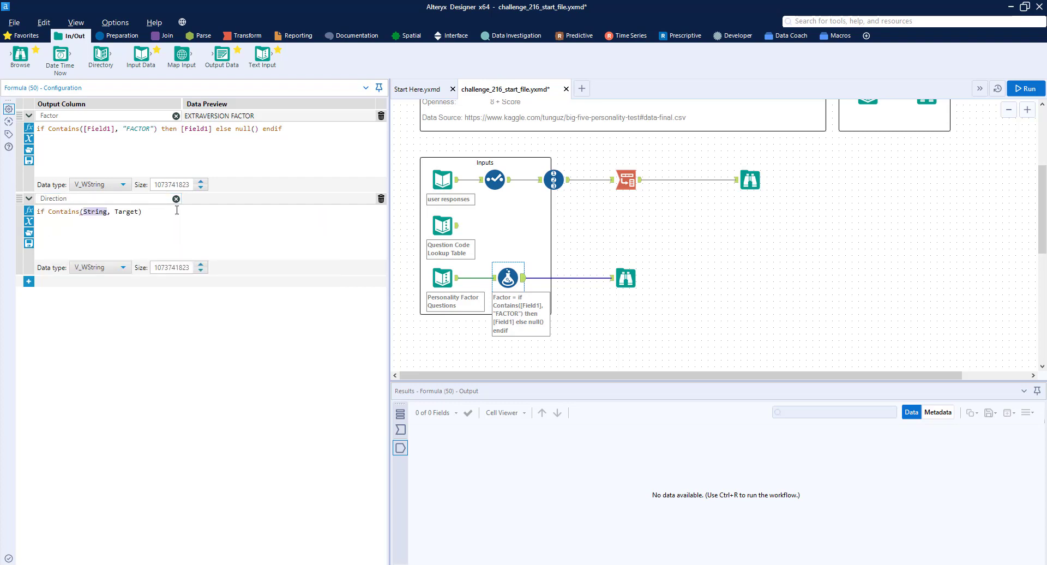
text([)
key(Return)
text("Positive")
text( OR con)
key(Return)
text([Field1], )
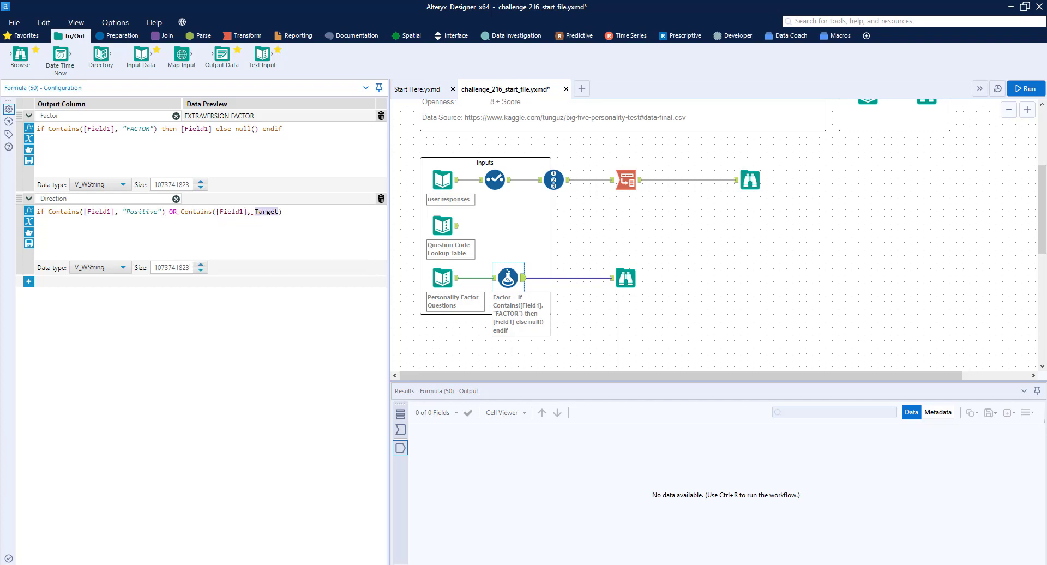
text("Negative"))
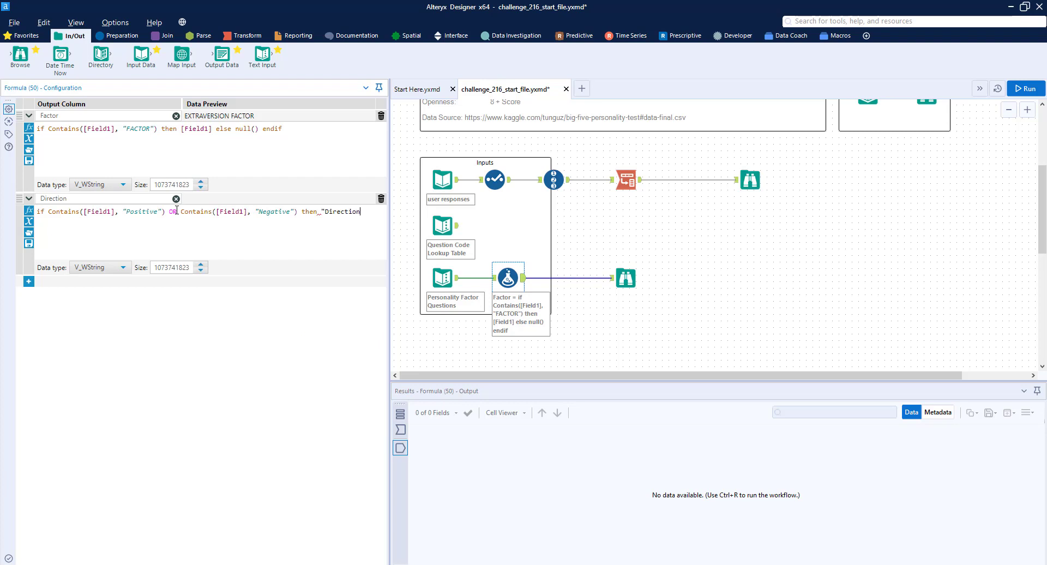
text( then [Field1] else nul)
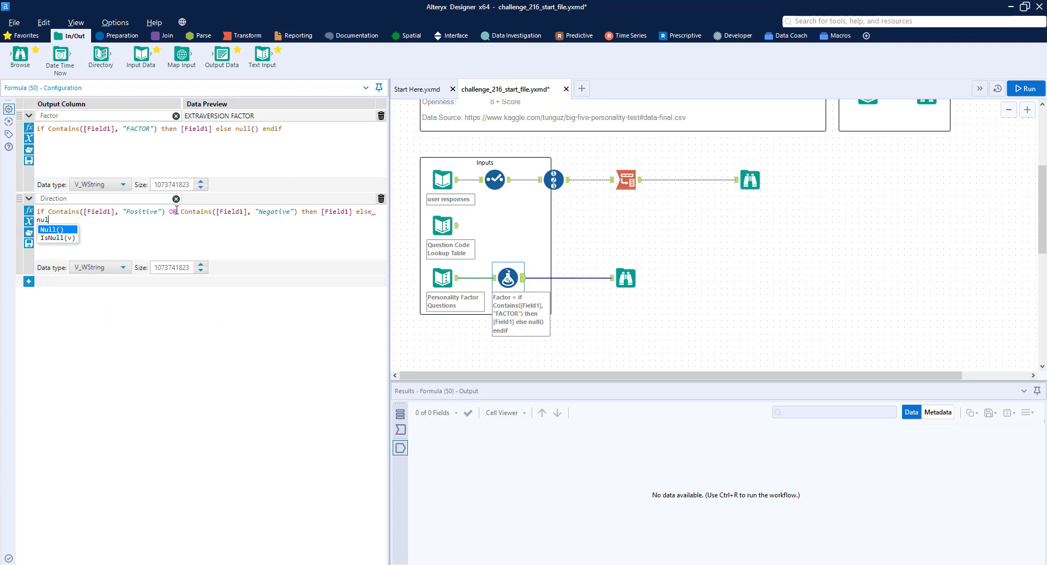
text(l() endif)
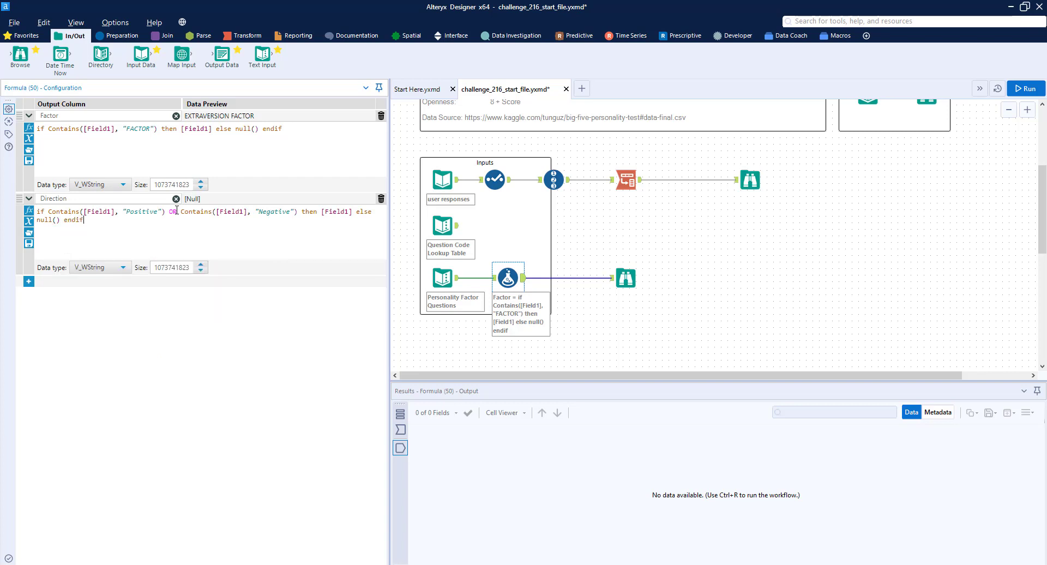
Run the workflow and view the Factor and Direction columns in the Browse tool after the Formula tool.
click(710, 227)
key(ctrl+r)
click(627, 283)
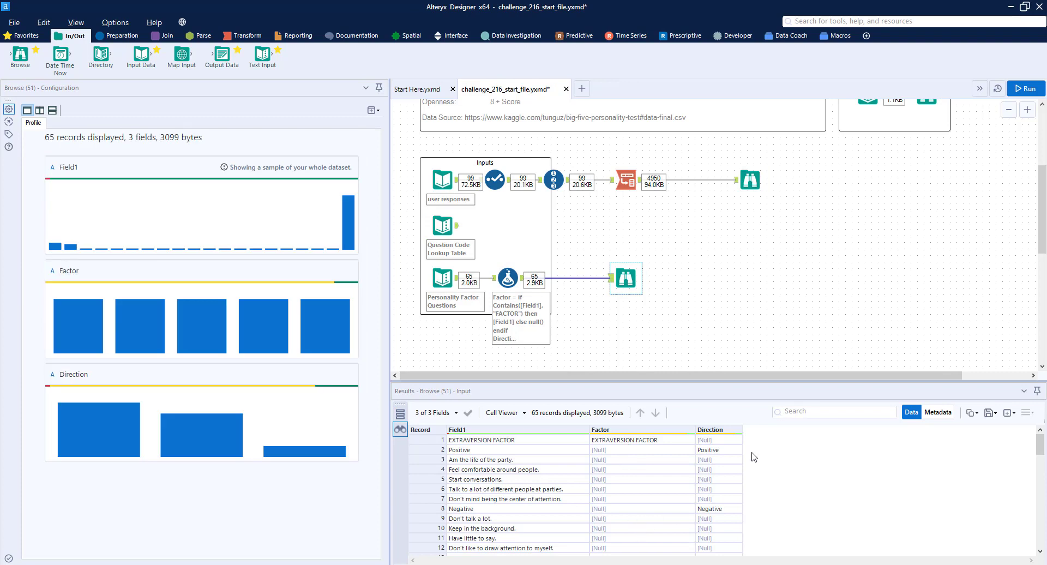
Add a third output column named Question in the Formula tool on the Personality Factor Questions stream.
click(510, 279)
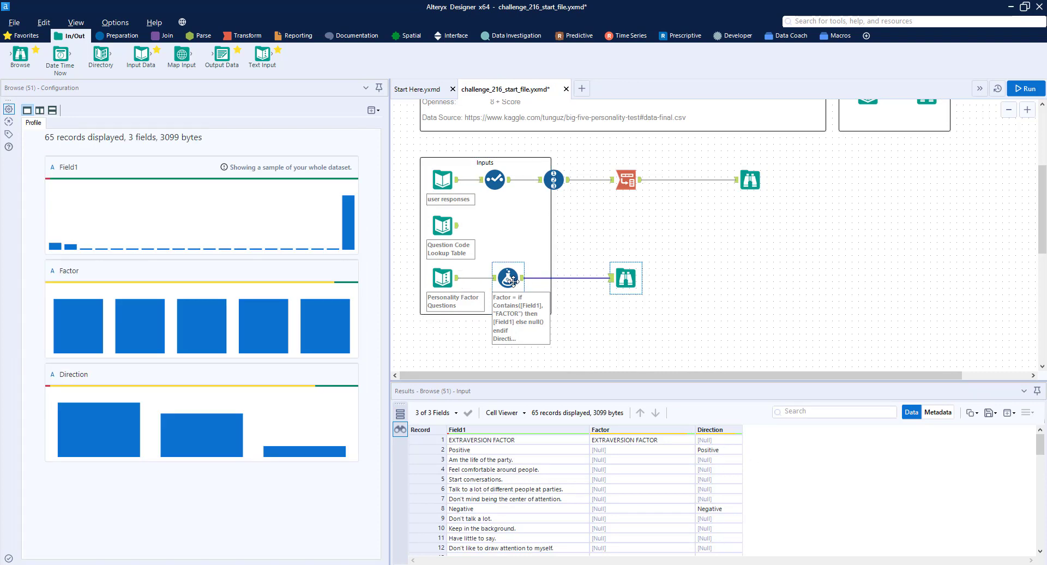
click(28, 212)
click(63, 211)
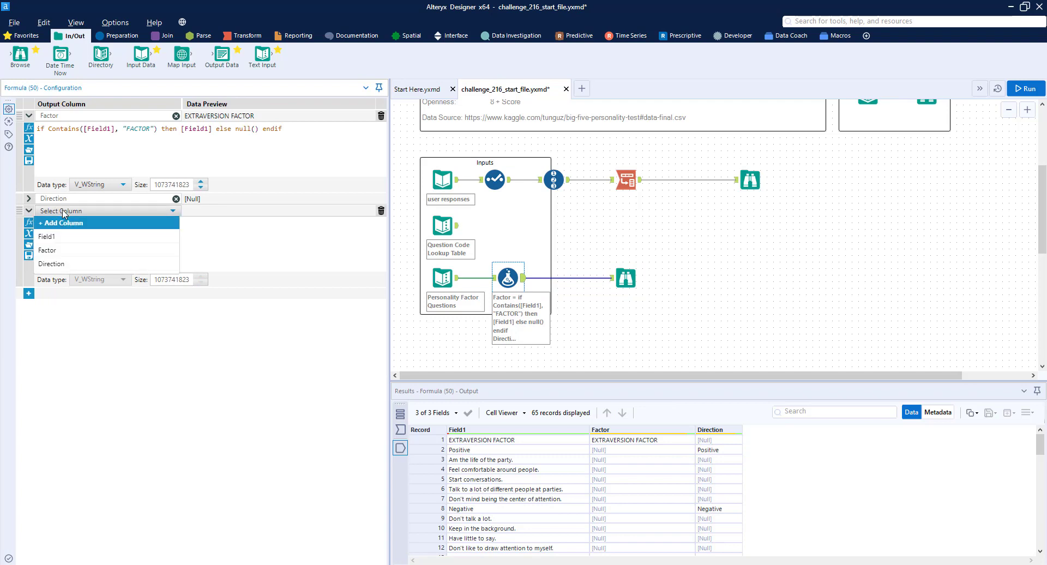
click(85, 221)
text(Question)
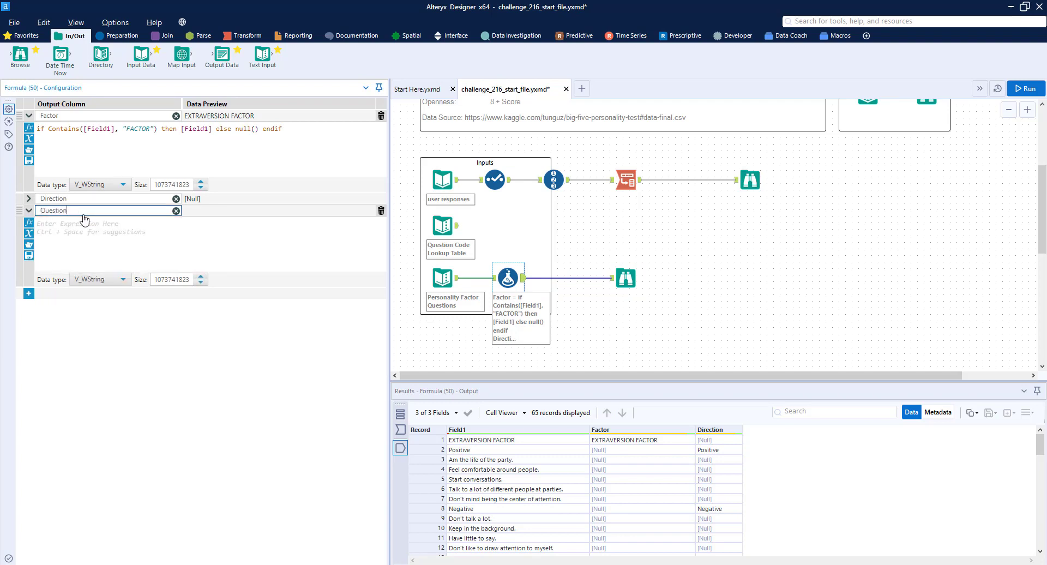
Set the Question expression to if IsNull([Factor]) AND IsNull([Direction]) then [Field1] else null() endif.
click(140, 224)
text(if )
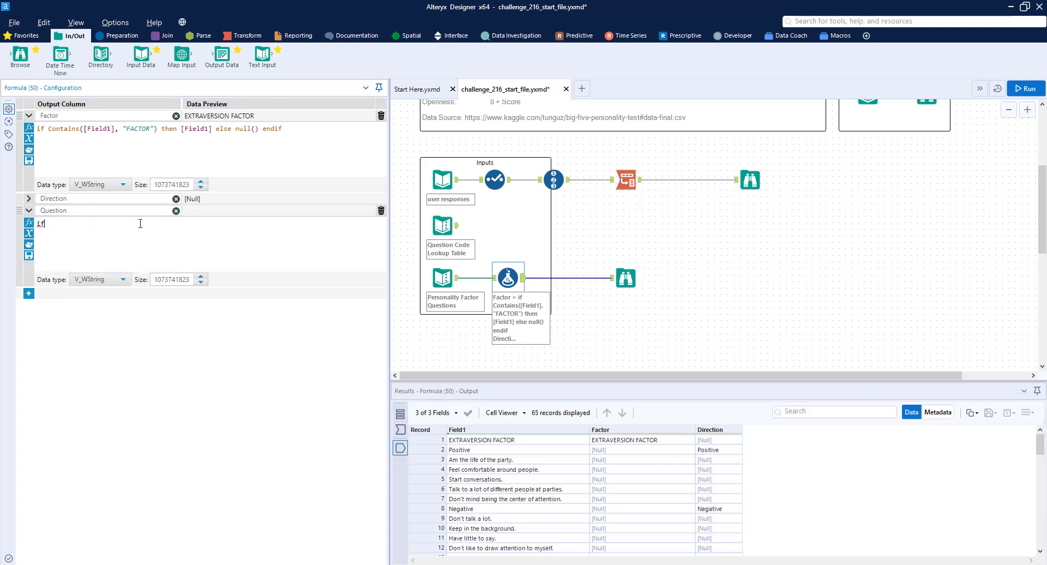
text(IsNull(v))
key(Tab)
text([Factor]) AND IsNull(v))
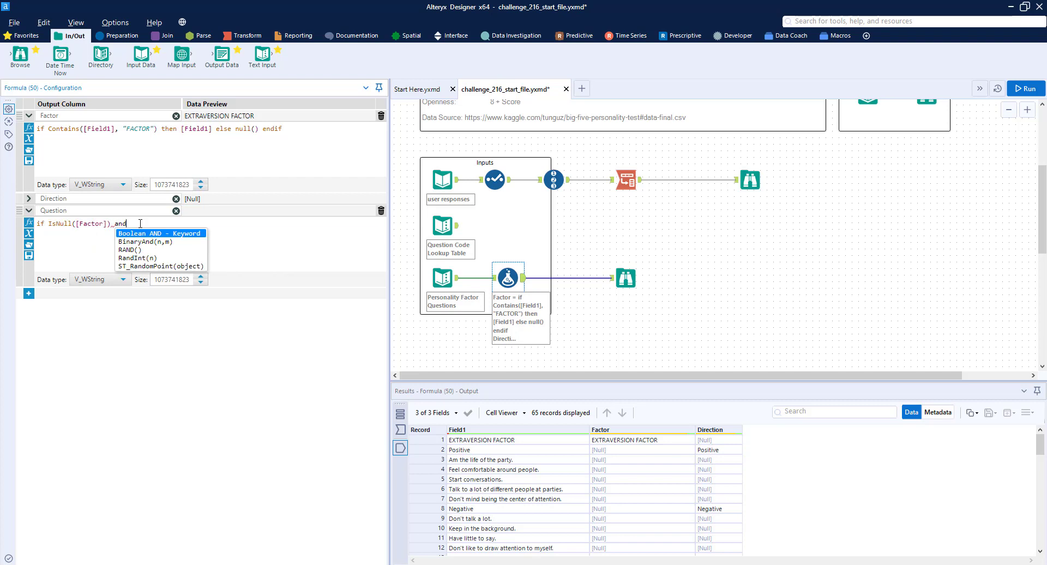
key(Tab)
text([)
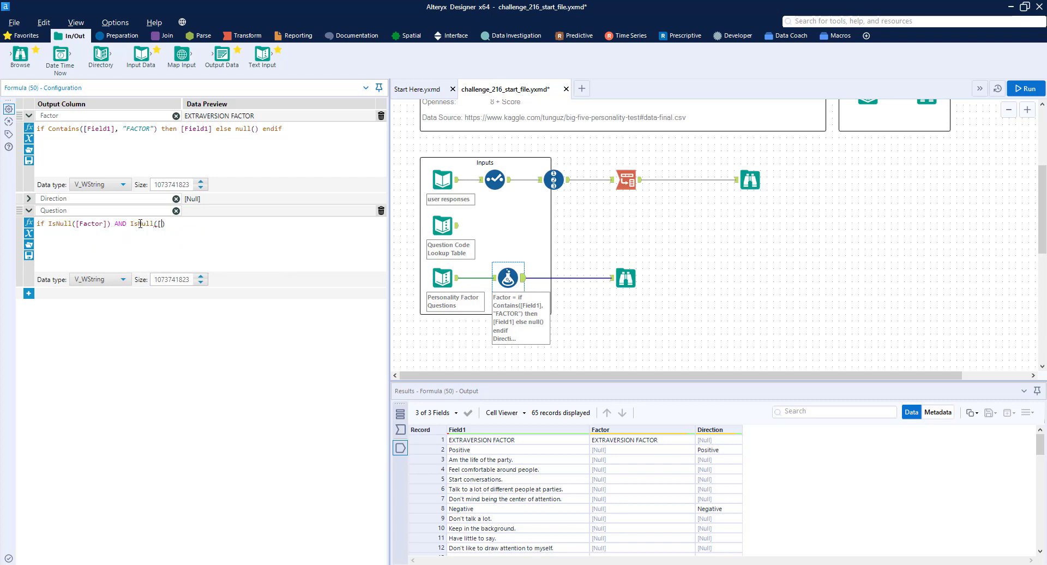
text(Direction]) then [Field1] else nu)
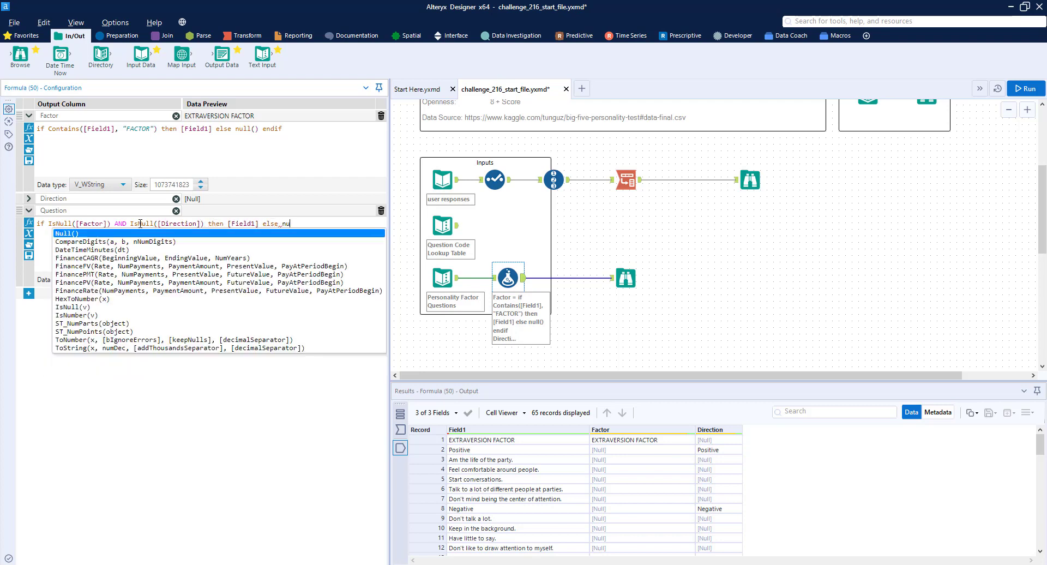
text(ll() end)
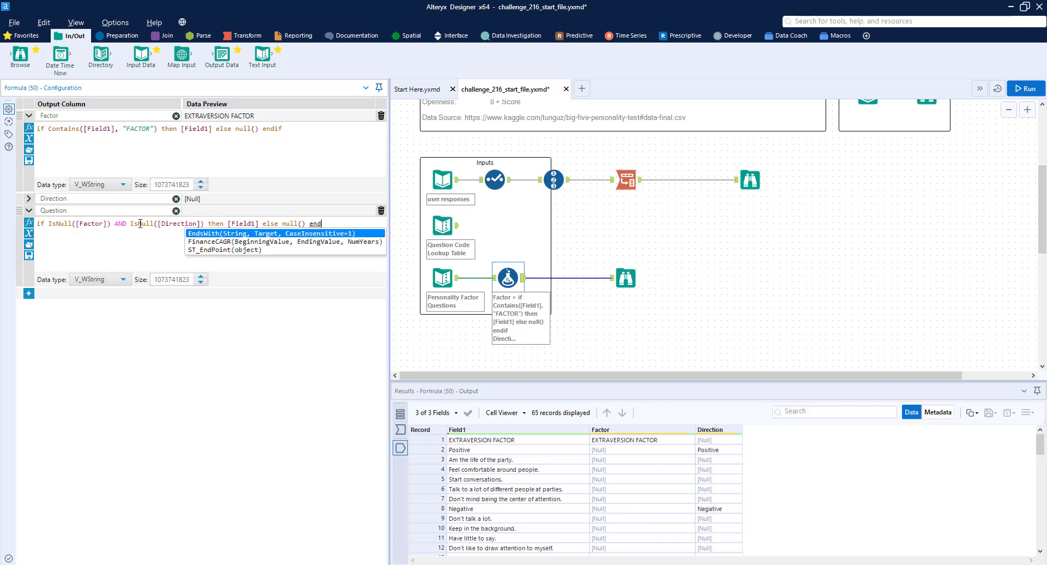
text(if)
Run the workflow and examine the Factor, Direction and Question columns in the lower Browse tool's results.
key(ctrl+r)
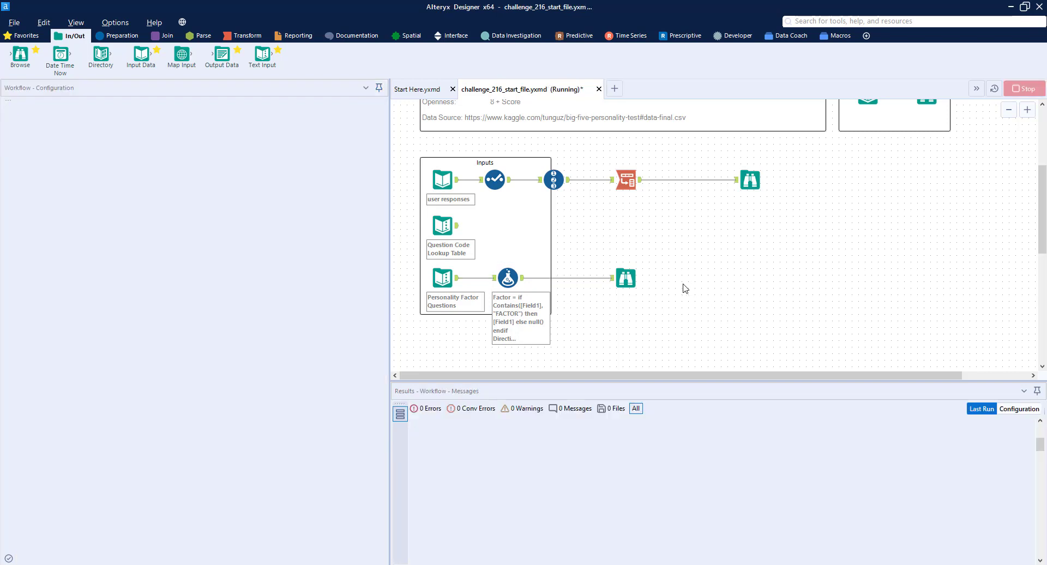
click(626, 278)
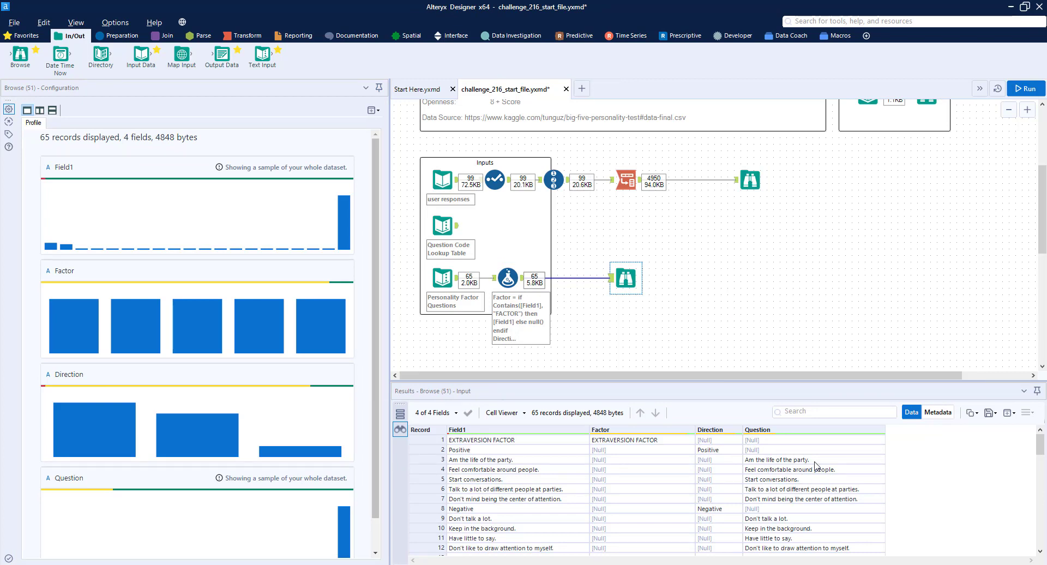
mouse_move(712, 444)
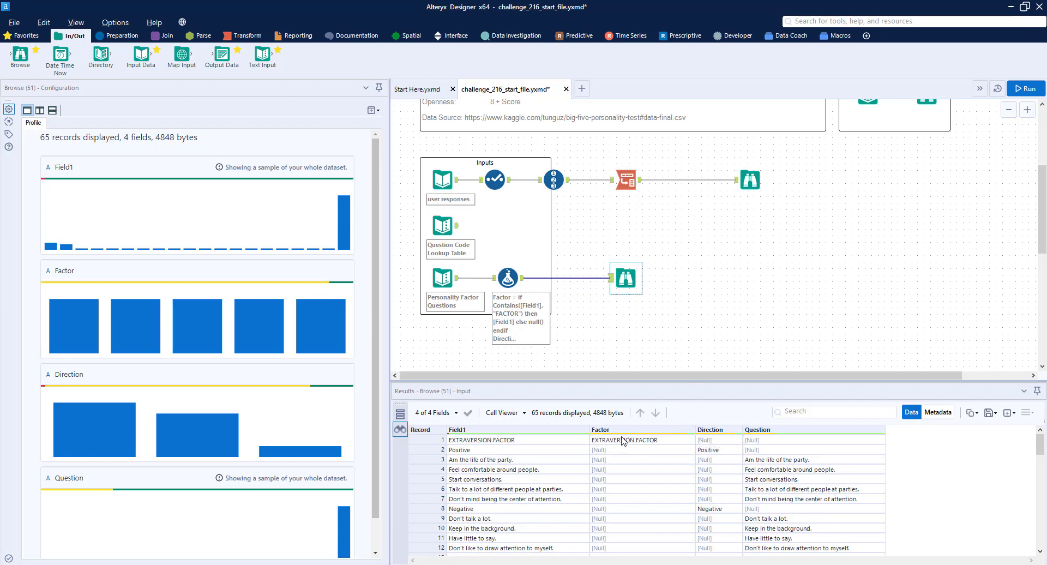
mouse_move(619, 442)
scroll(627, 475, down, 2)
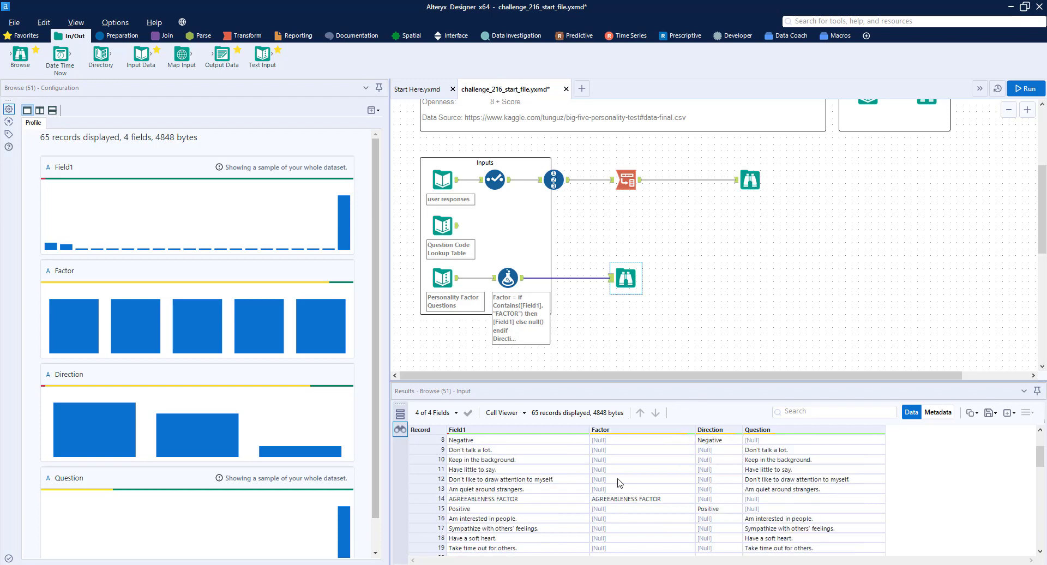
scroll(648, 452, up, 2)
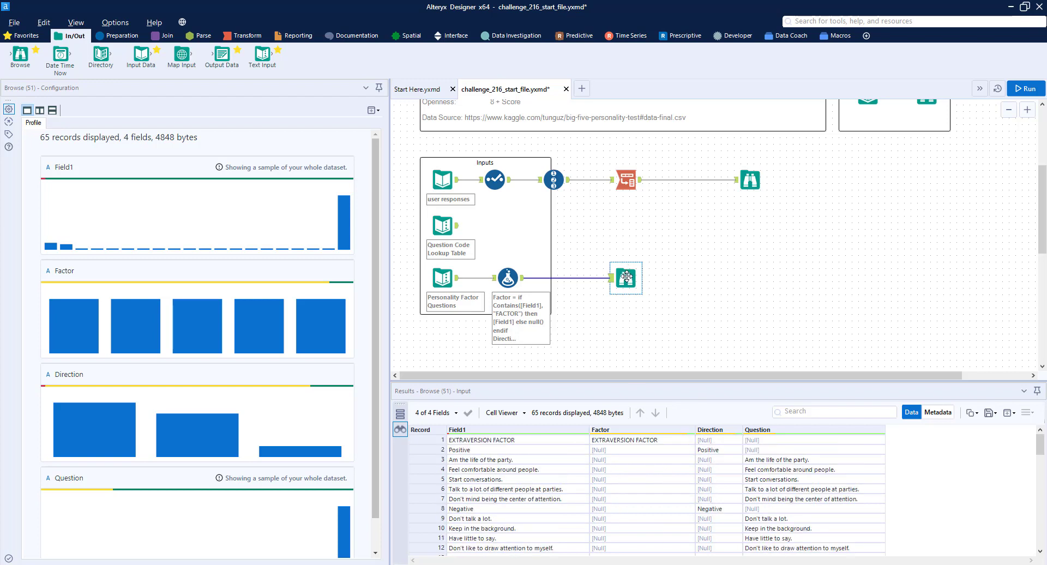
Shift the lower Browse tool further along and insert a Multi-Row Formula tool between it and the Formula tool.
drag(628, 275, 685, 274)
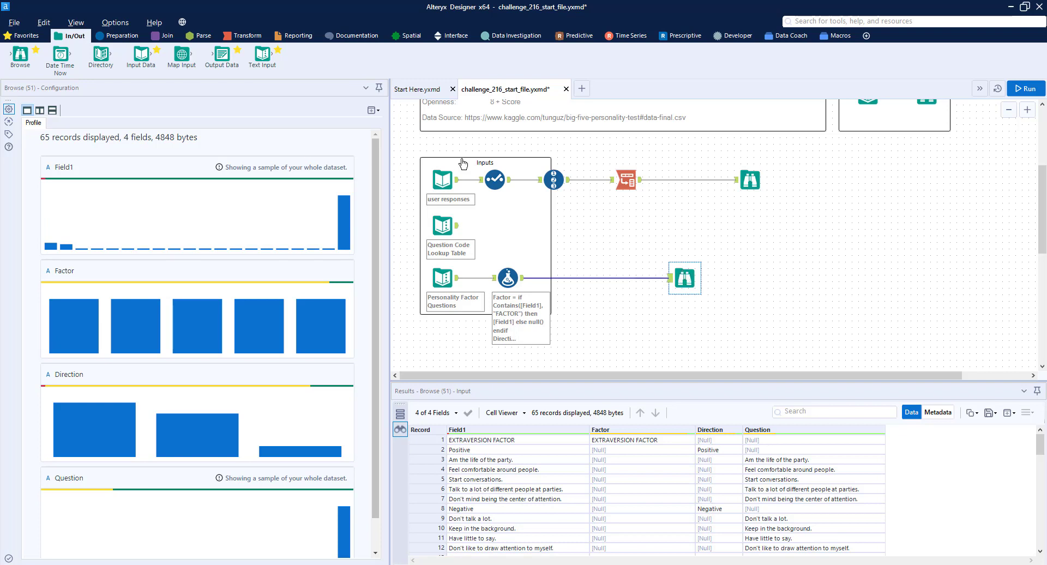
click(125, 36)
drag(343, 55, 587, 279)
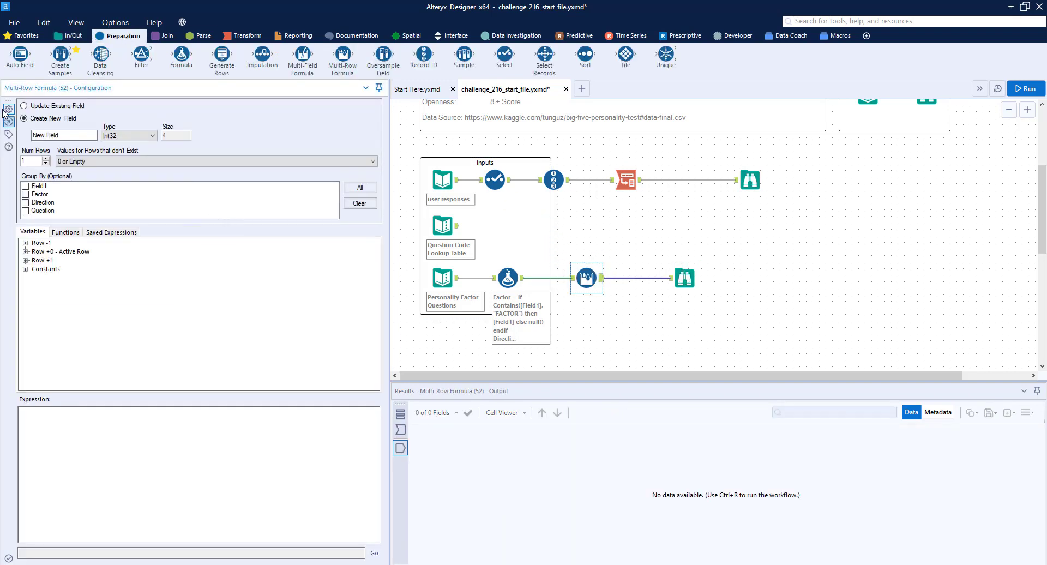
Set the new Multi-Row Formula tool to update the existing field Factor.
click(41, 107)
click(94, 132)
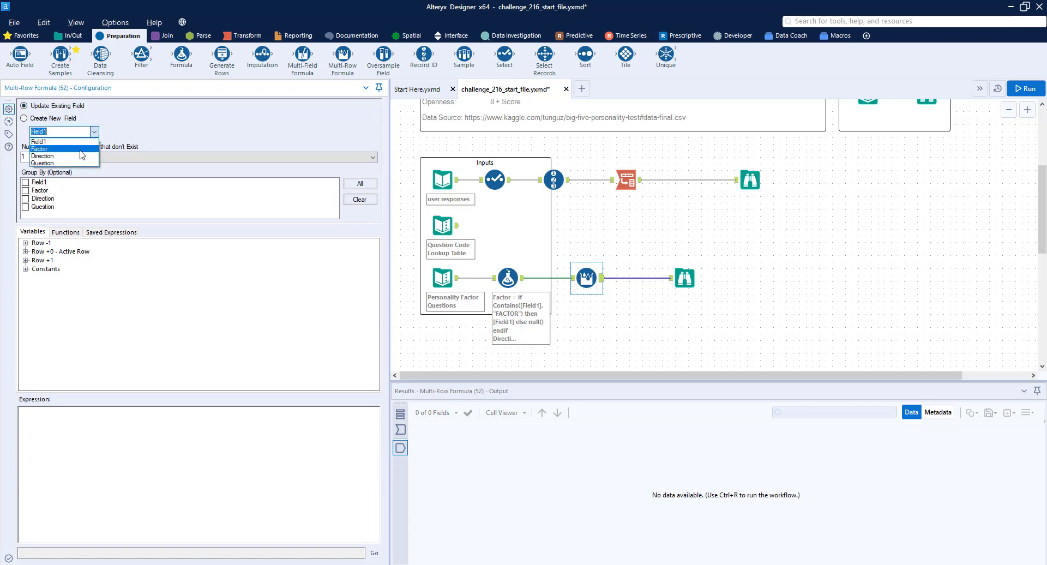
click(81, 149)
Enter the Multi-Row expression if isnull([Factor]) then [Row-1:Factor] else [Factor] endif.
click(86, 432)
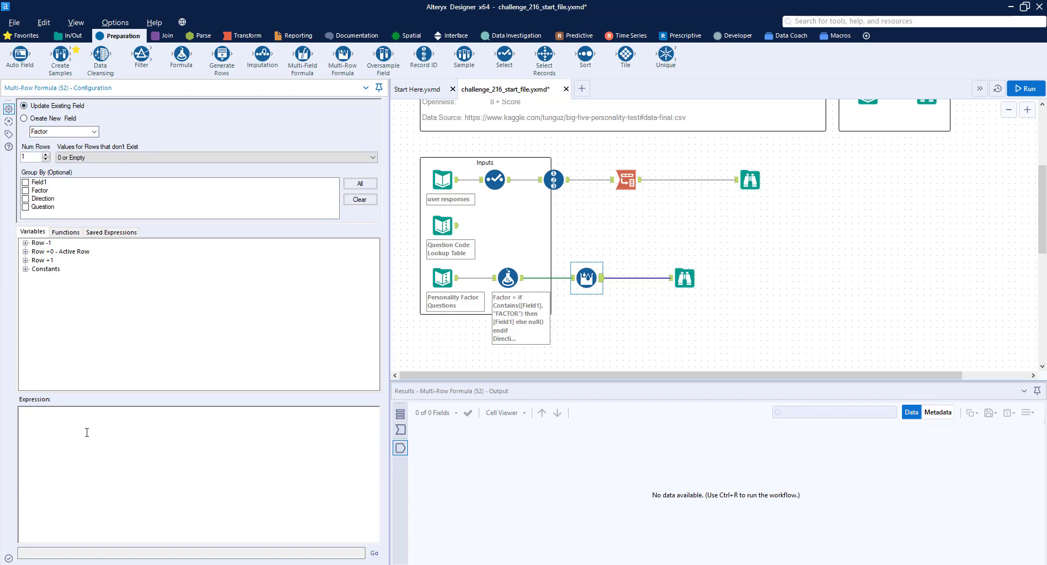
text(if isnull(p[)
key(BackSpace)
key(BackSpace)
text([Factor)
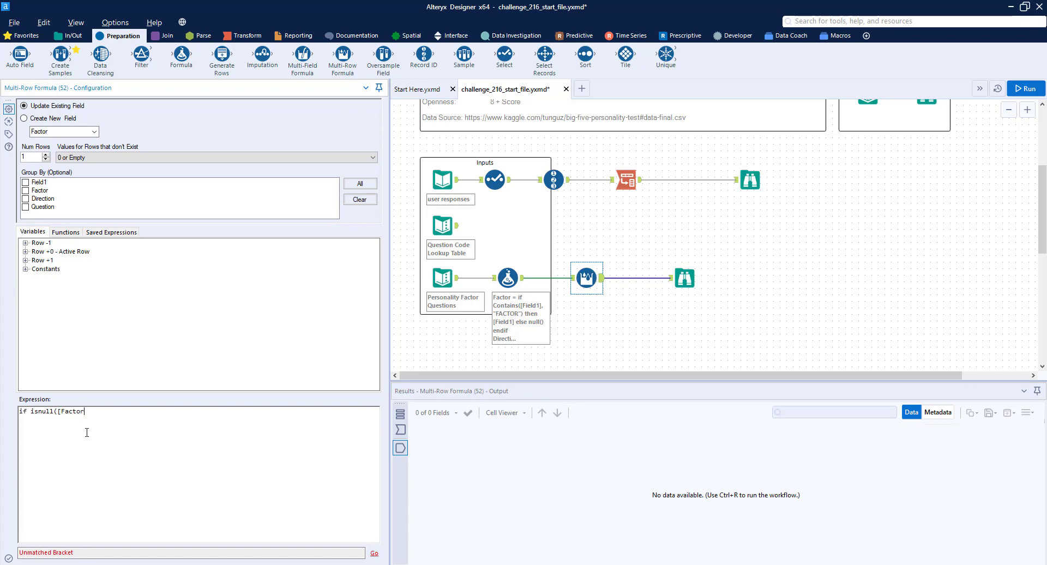
text(]) then [Row-1:Factor] else [)
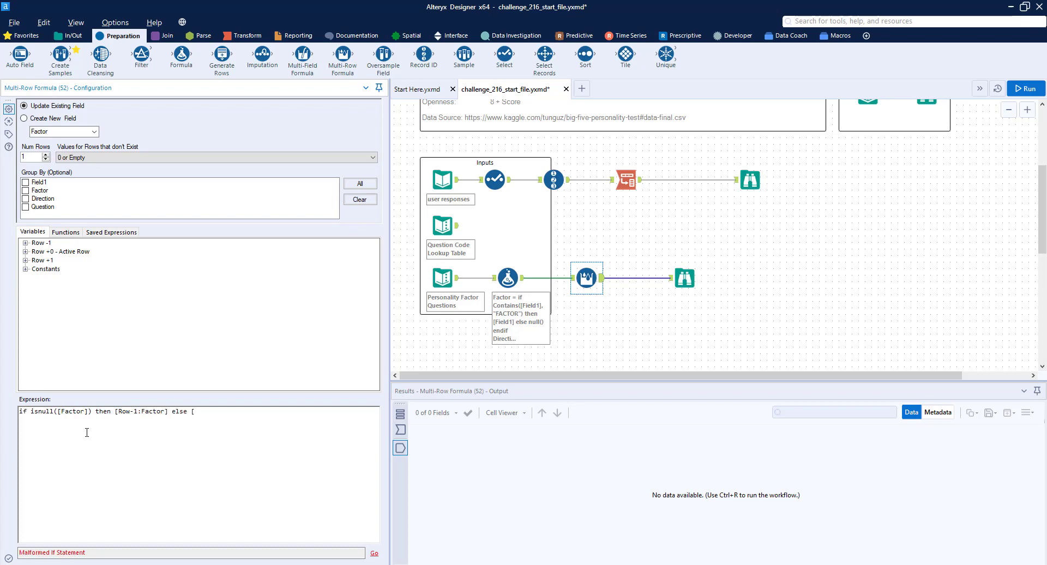
text(Factor] endif)
Run the workflow and check in the lower Browse tool's results how the Factor column is filled down across the factor groups.
key(ctrl+r)
click(685, 279)
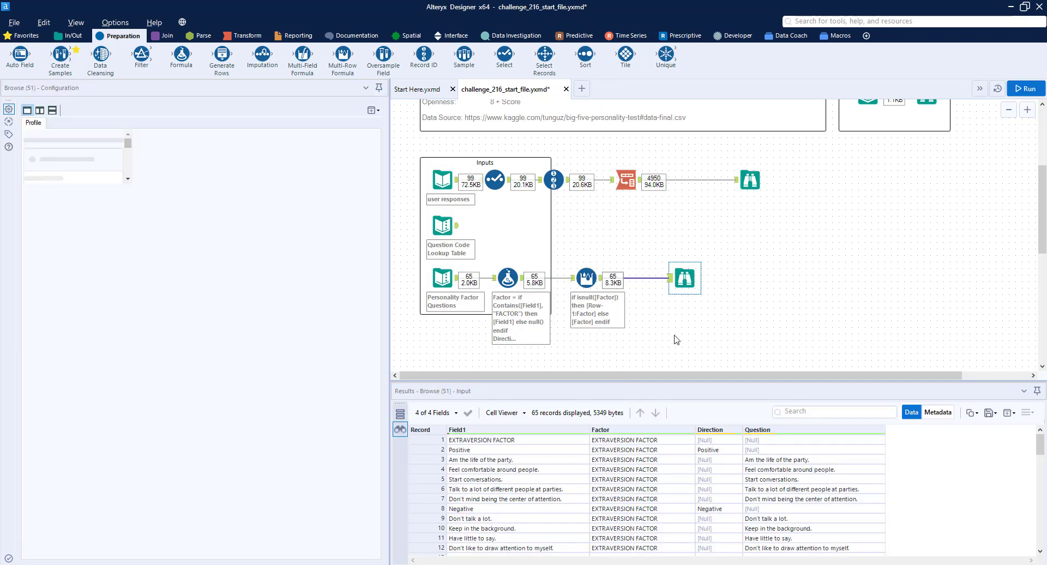
click(632, 451)
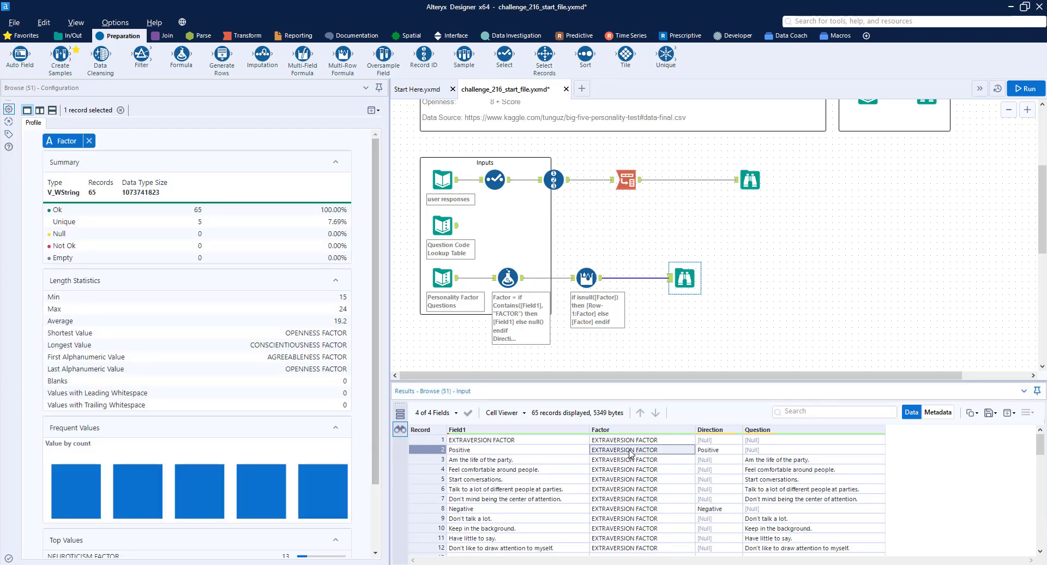
key(shift+Up)
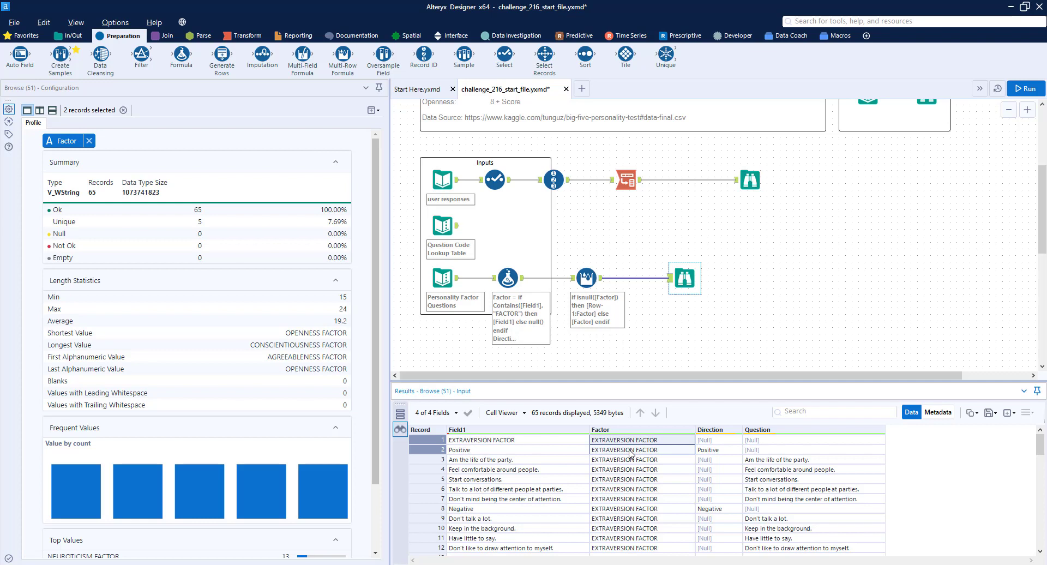
scroll(652, 476, down, 2)
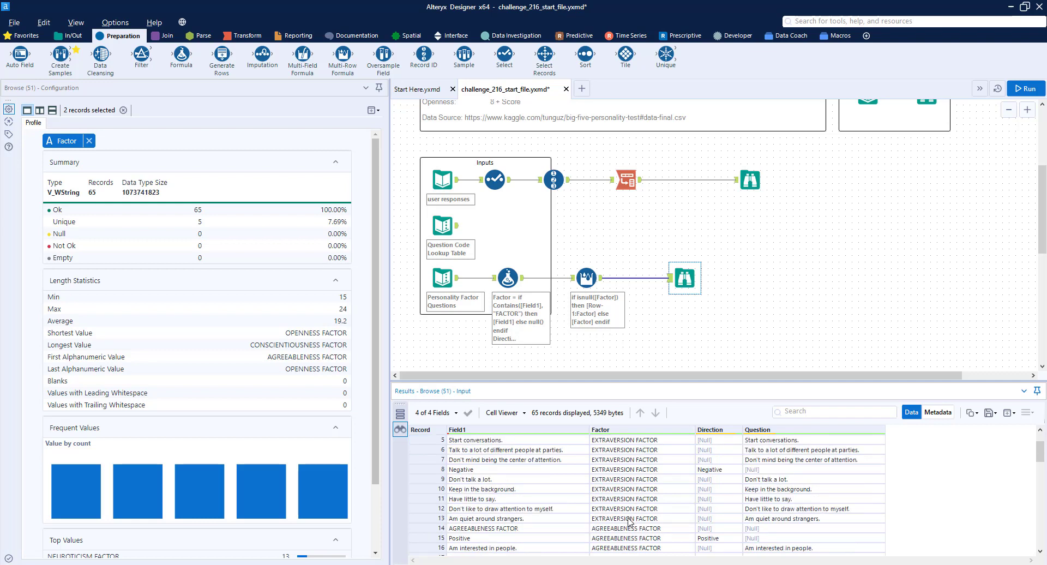
click(516, 529)
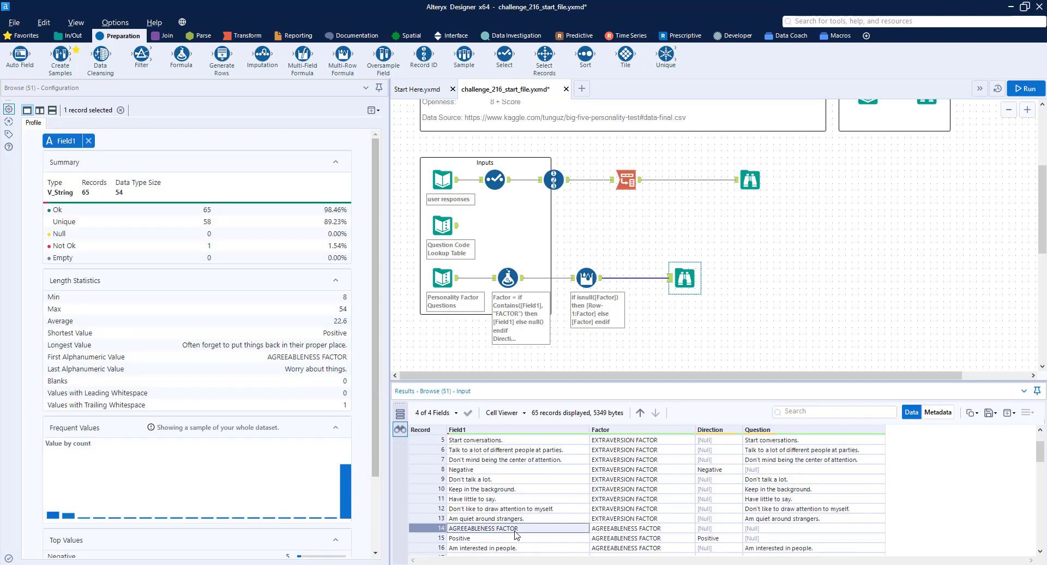
click(603, 528)
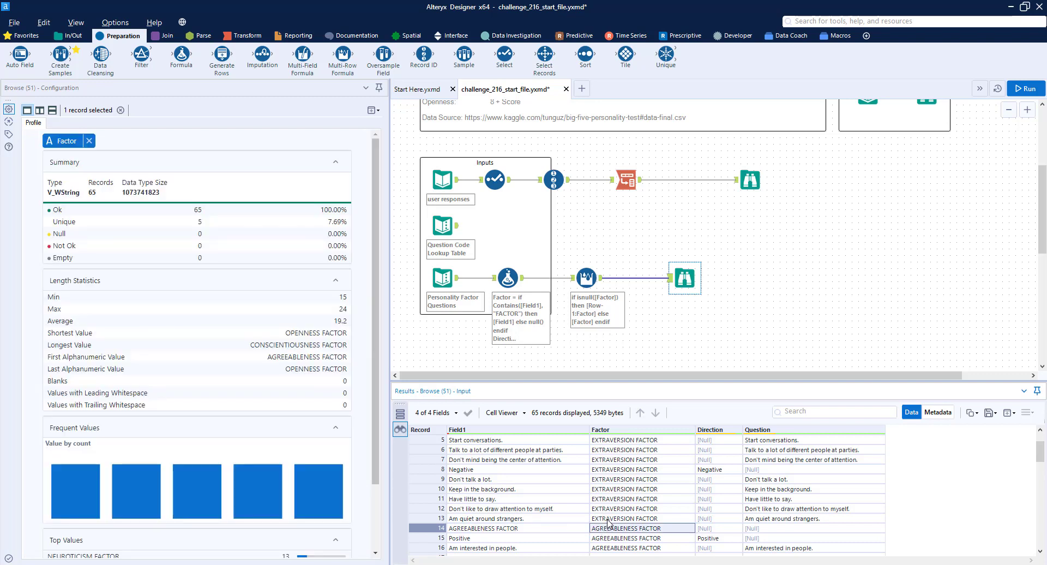
drag(610, 522, 637, 412)
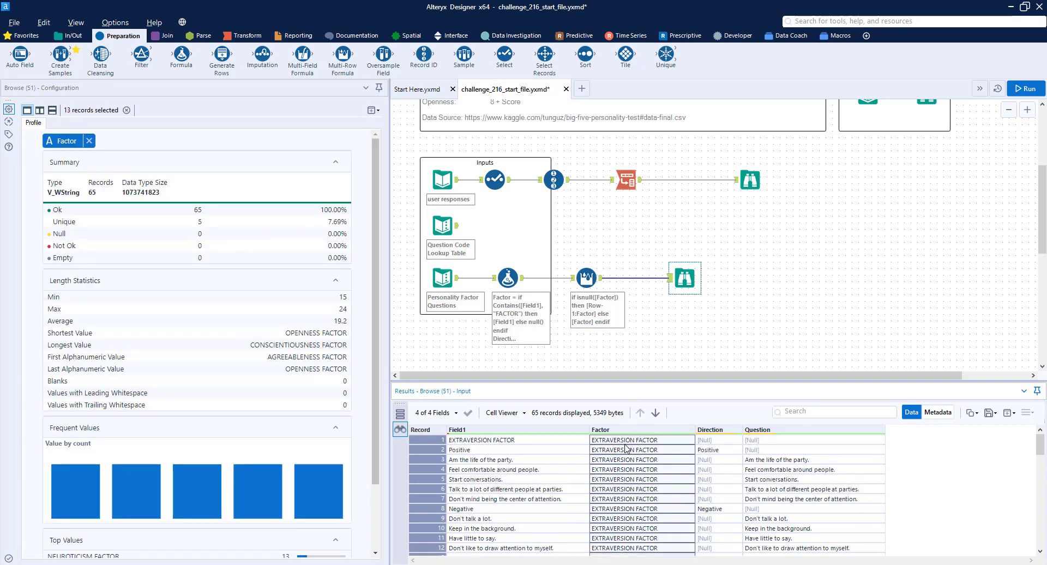
scroll(627, 450, down, 1)
Duplicate the Multi-Row Formula tool, shift the lower Browse tool further along and insert the copy between the two.
click(588, 277)
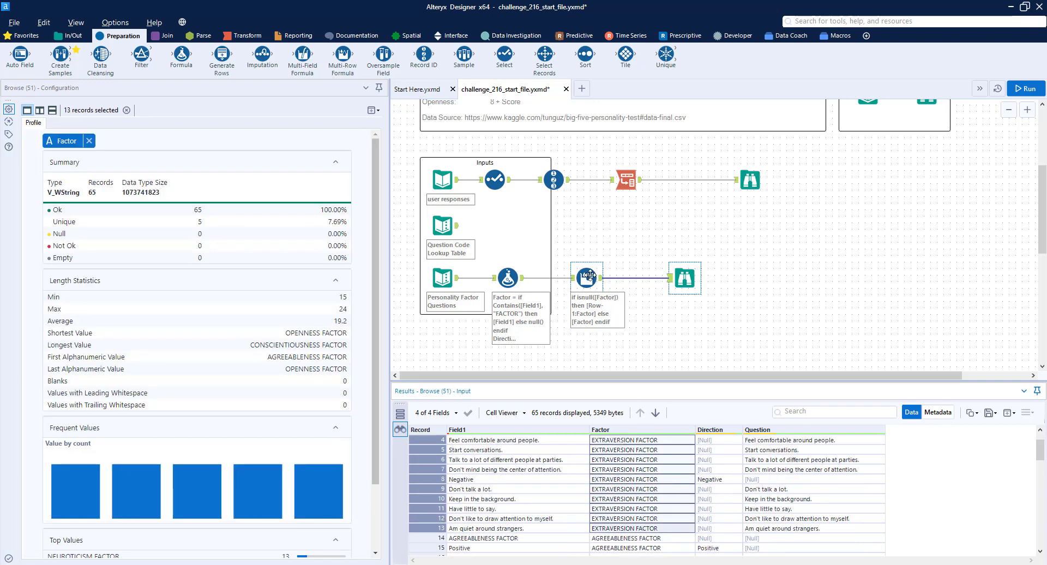
key(ctrl+c)
key(ctrl+v)
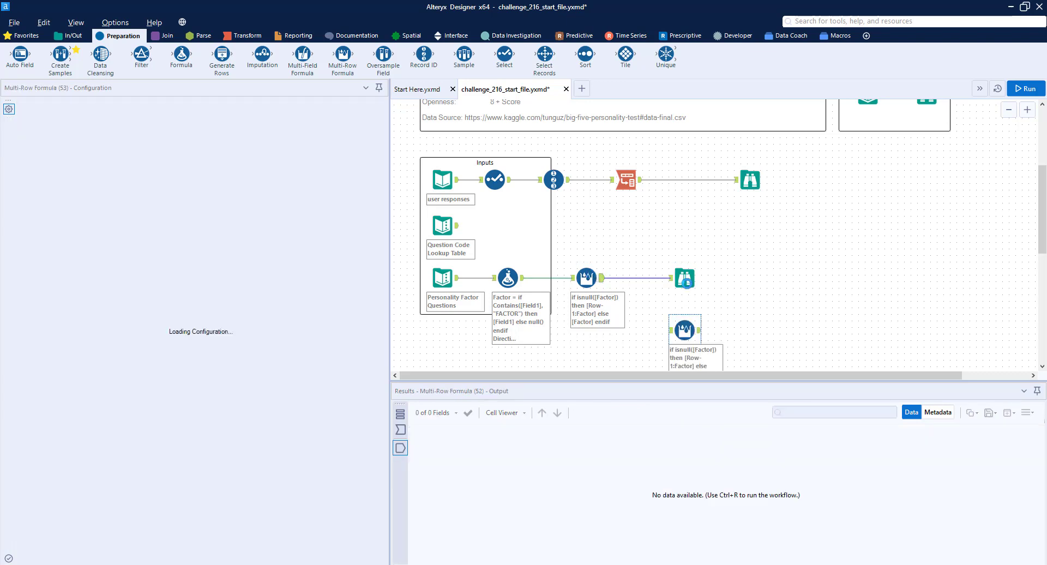
drag(683, 269, 755, 269)
drag(685, 329, 652, 278)
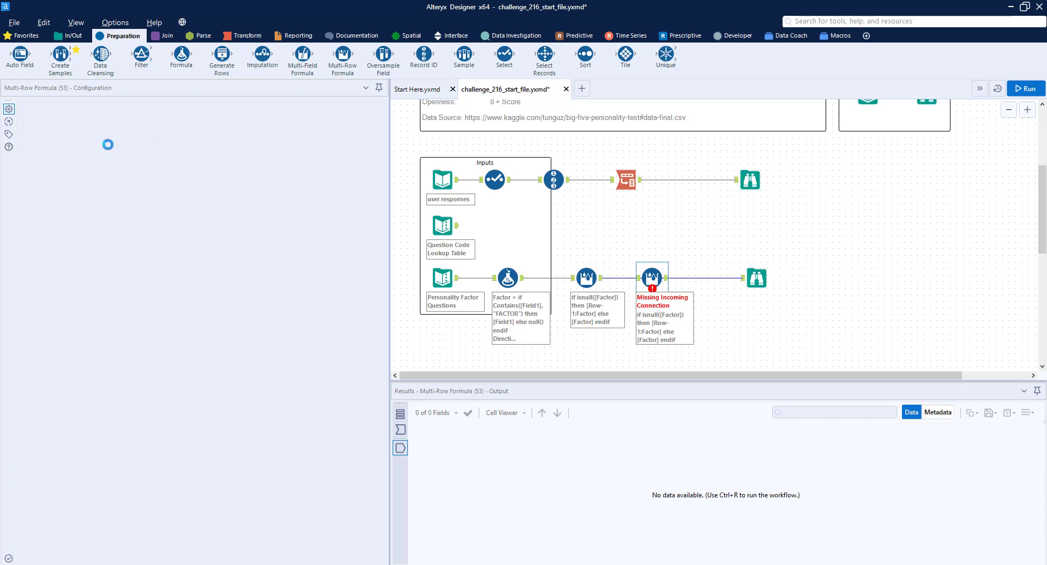
Set the copied Multi-Row Formula tool to update the field Direction and change its null test to isnull([Direction]).
click(94, 132)
click(81, 156)
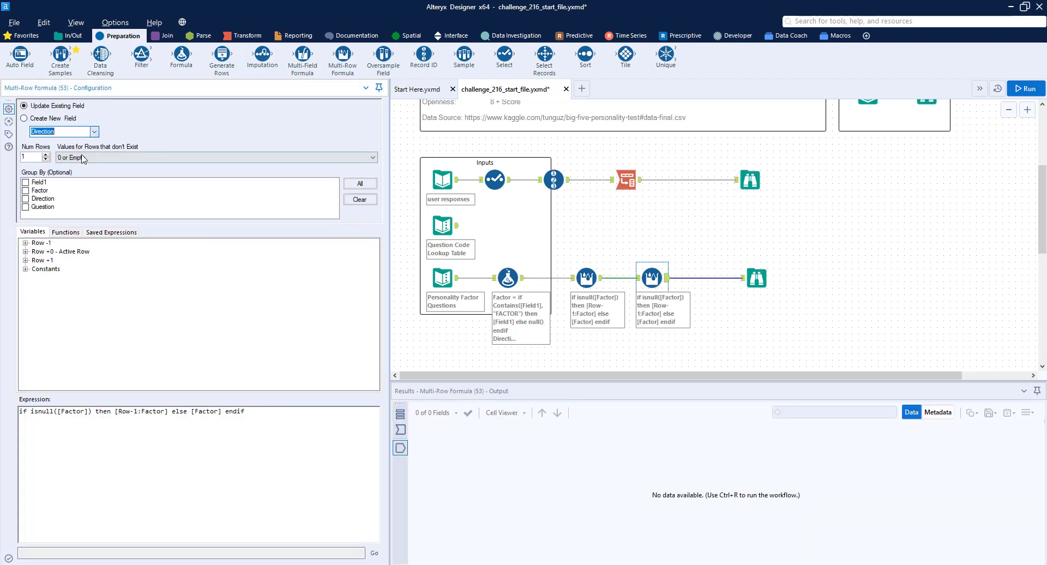
double_click(83, 413)
text(D)
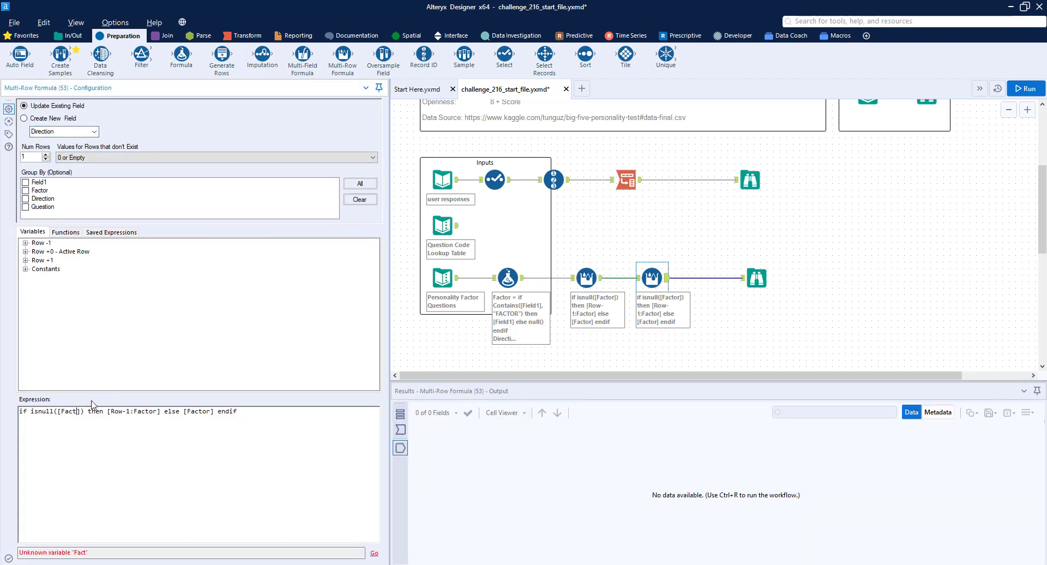
text(irection)
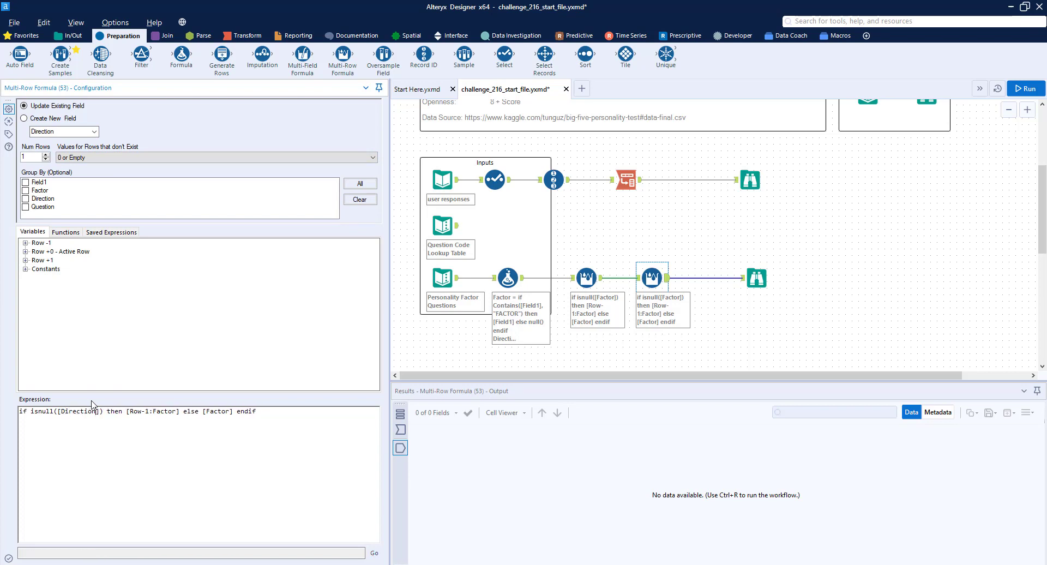
Replace Factor with Direction in the rest of the expression so it reads then [Row-1:Direction] else [Direction] endif.
key(Delete)
key(BackSpace)
key(BackSpace)
key(BackSpace)
key(BackSpace)
key(BackSpace)
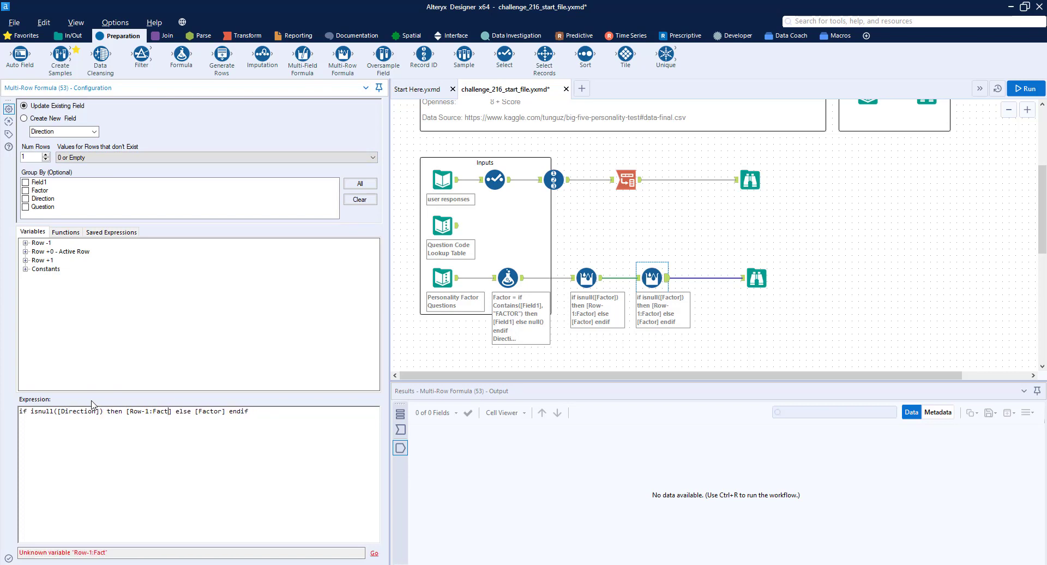
text(Direction)
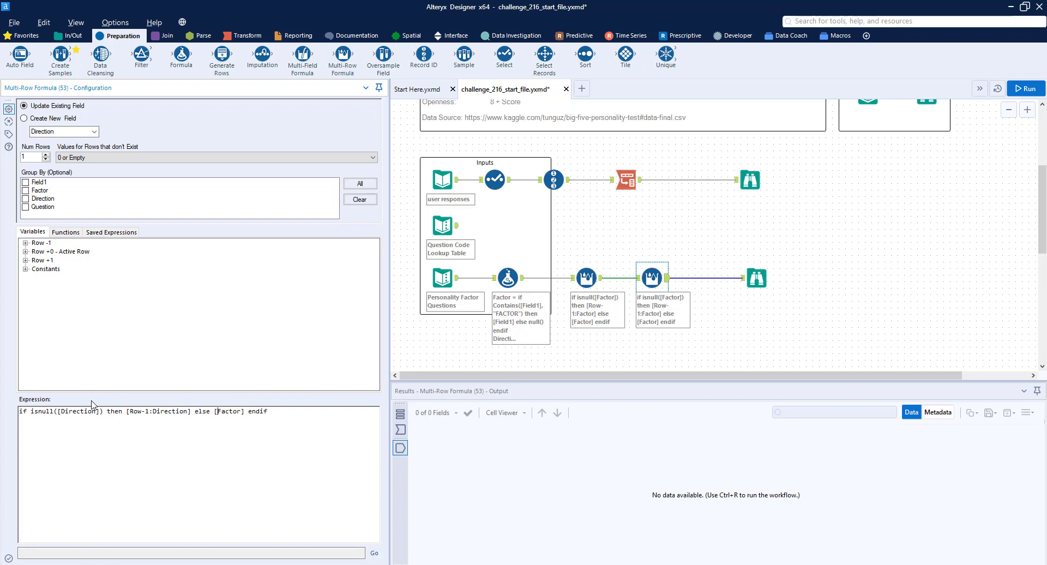
key(Delete)
key(Delete)
key(Delete)
key(Delete)
key(Delete)
key(Delete)
text(Direction)
Run the workflow, view the lower Browse tool's results and shift that Browse tool further along the canvas.
key(ctrl+r)
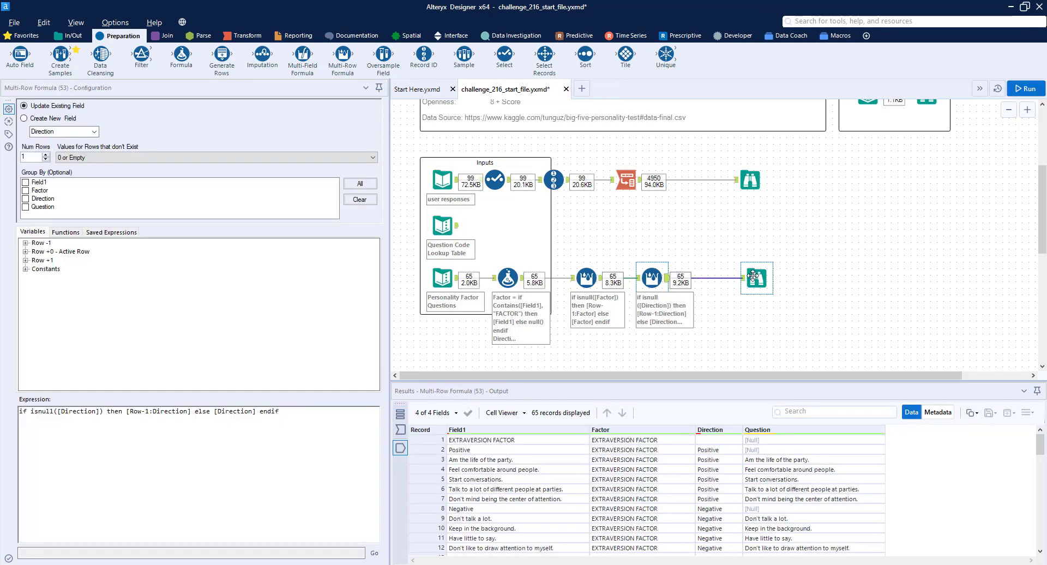
click(753, 275)
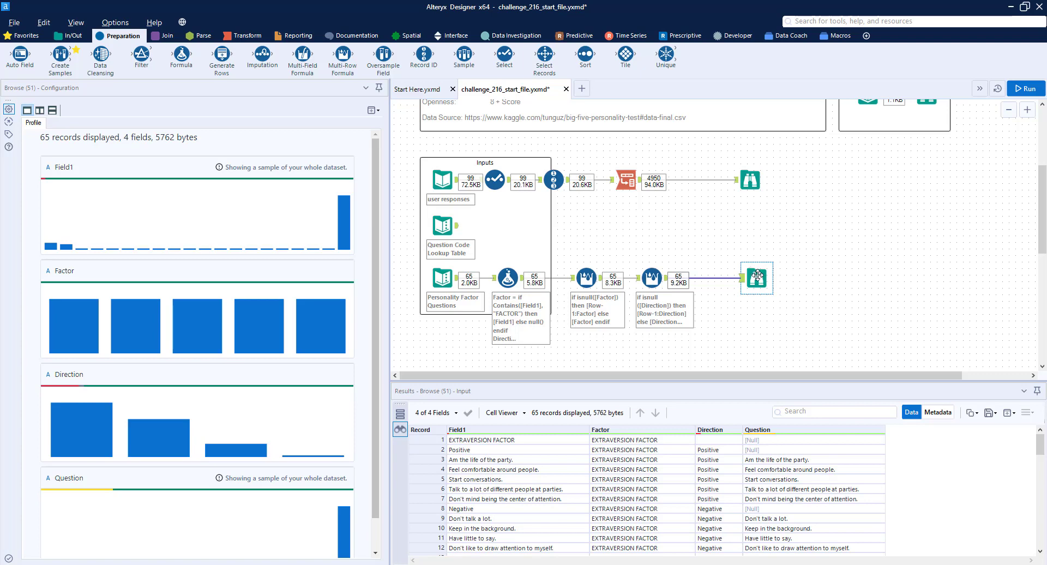
drag(757, 276, 823, 276)
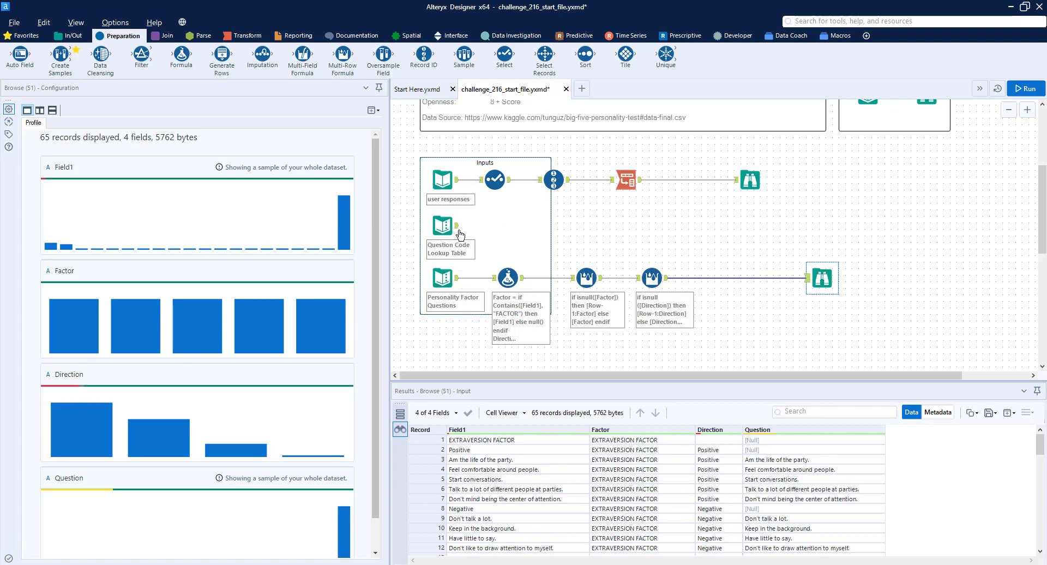
Compare the question wording in the Question Code Lookup Table with the Question column in the lower Browse tool's results.
click(460, 230)
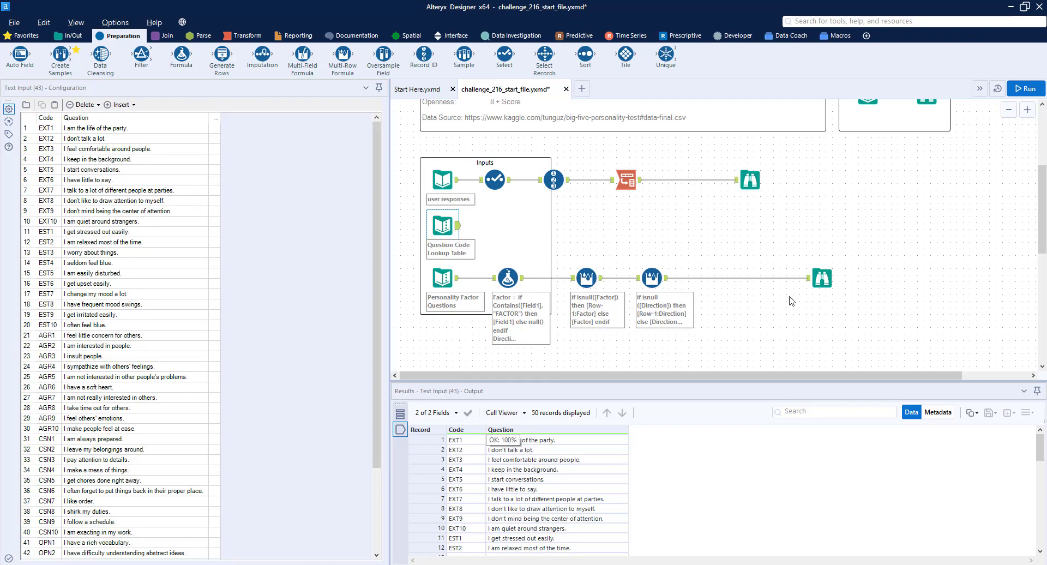
click(822, 278)
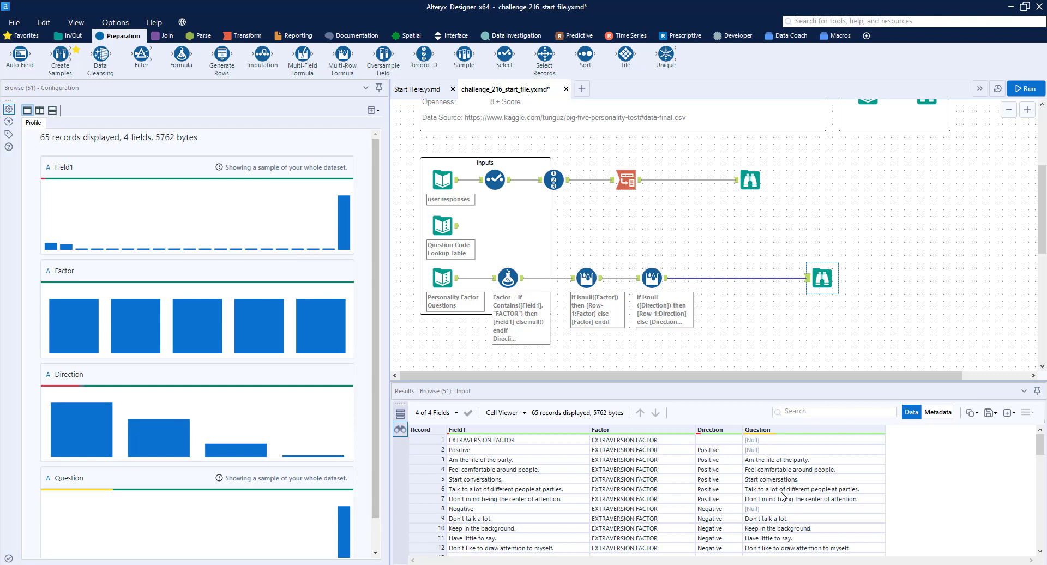
click(762, 461)
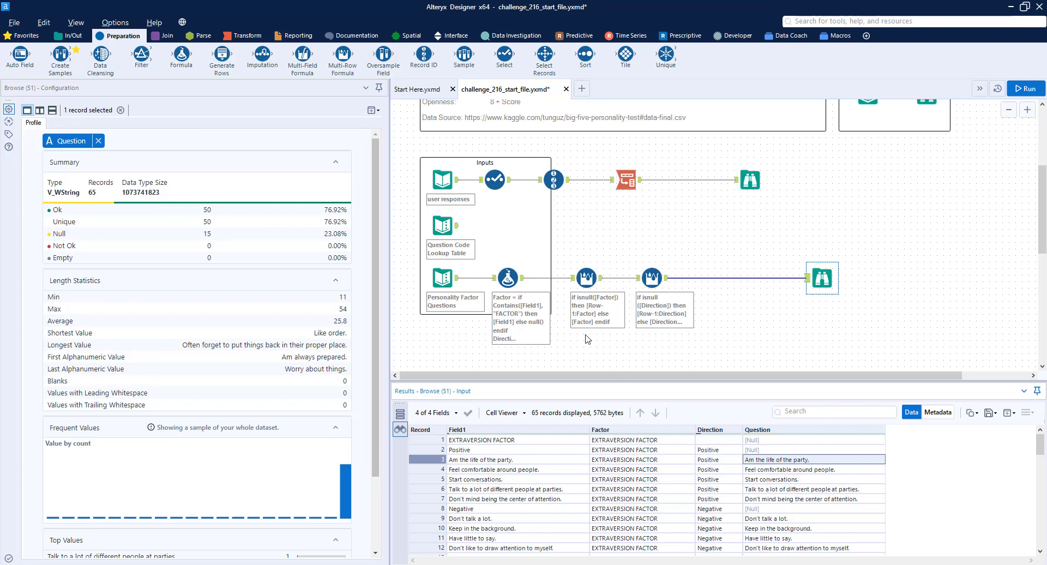
click(443, 225)
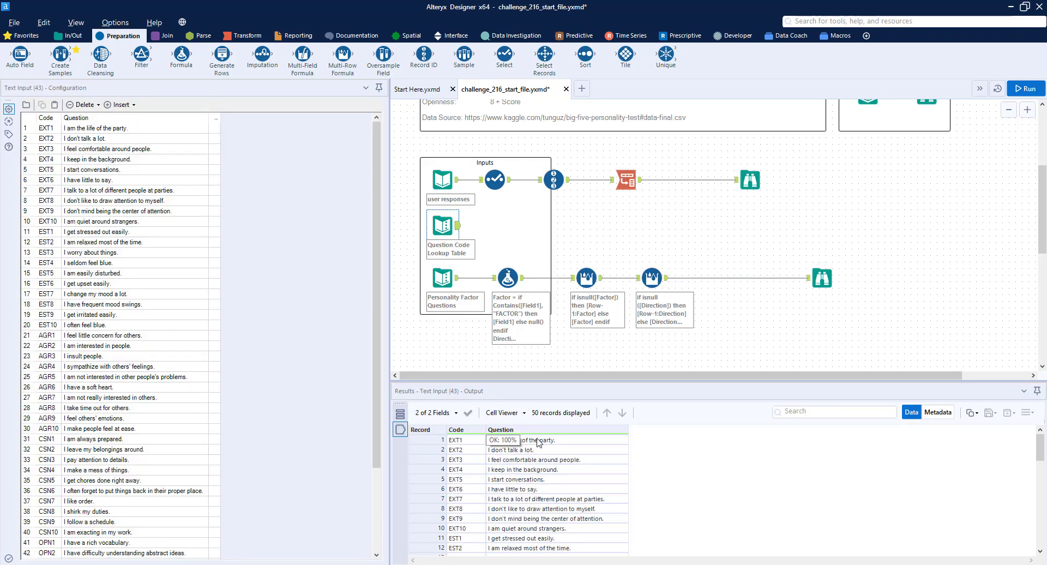
scroll(538, 445, down, 7)
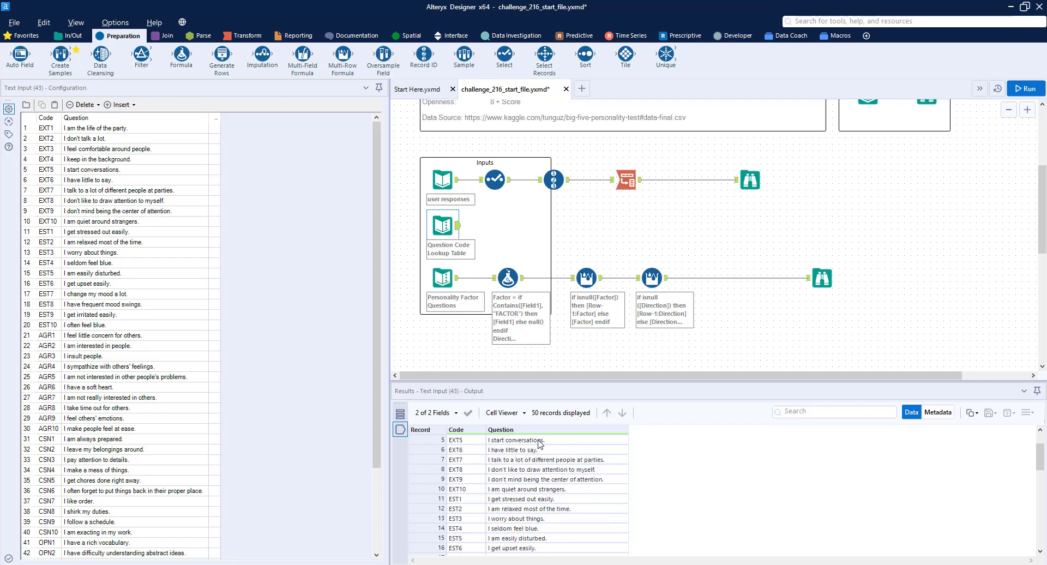
scroll(518, 450, down, 4)
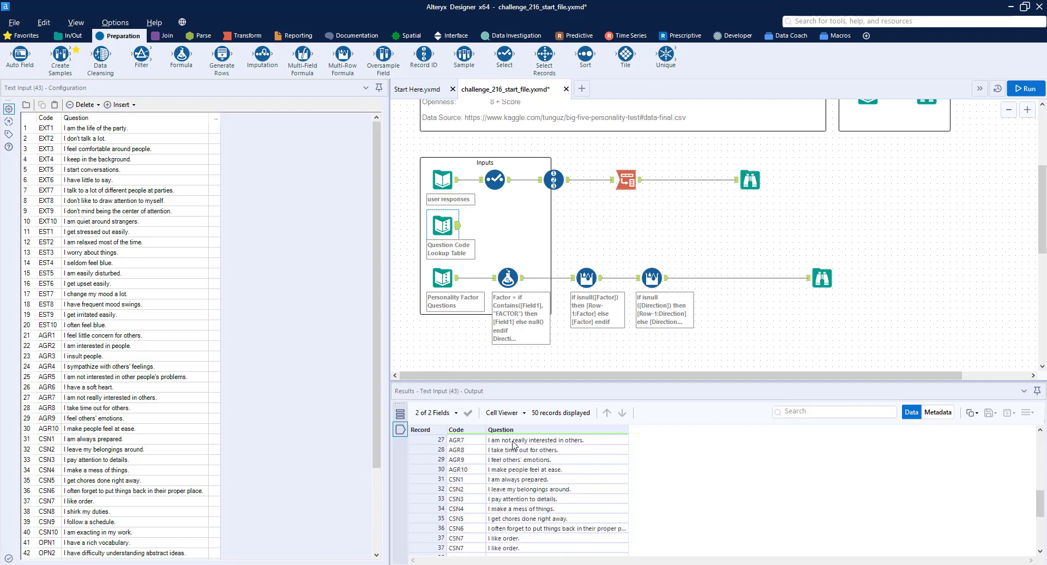
scroll(513, 452, down, 2)
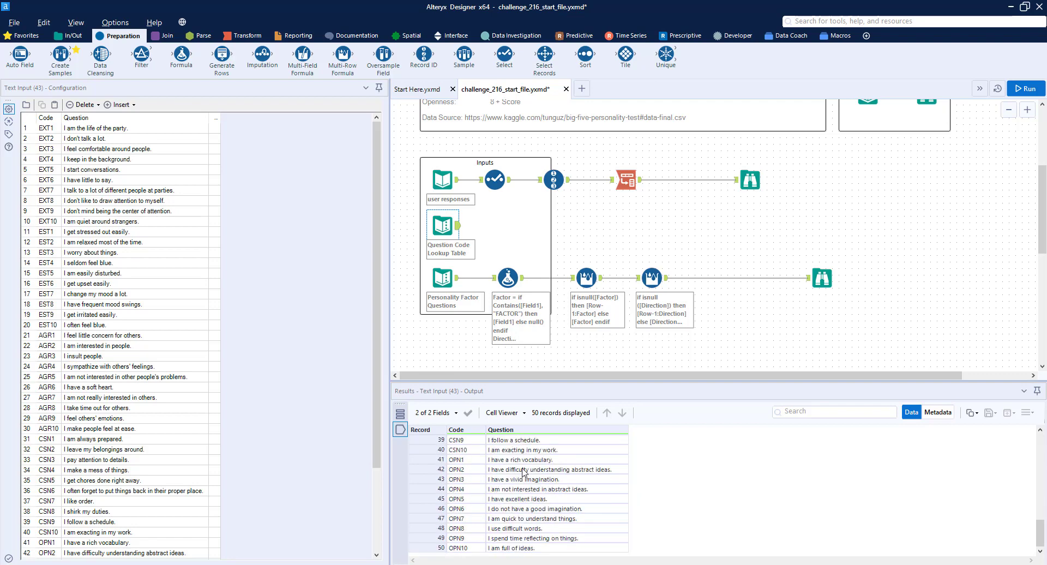
scroll(520, 521, up, 13)
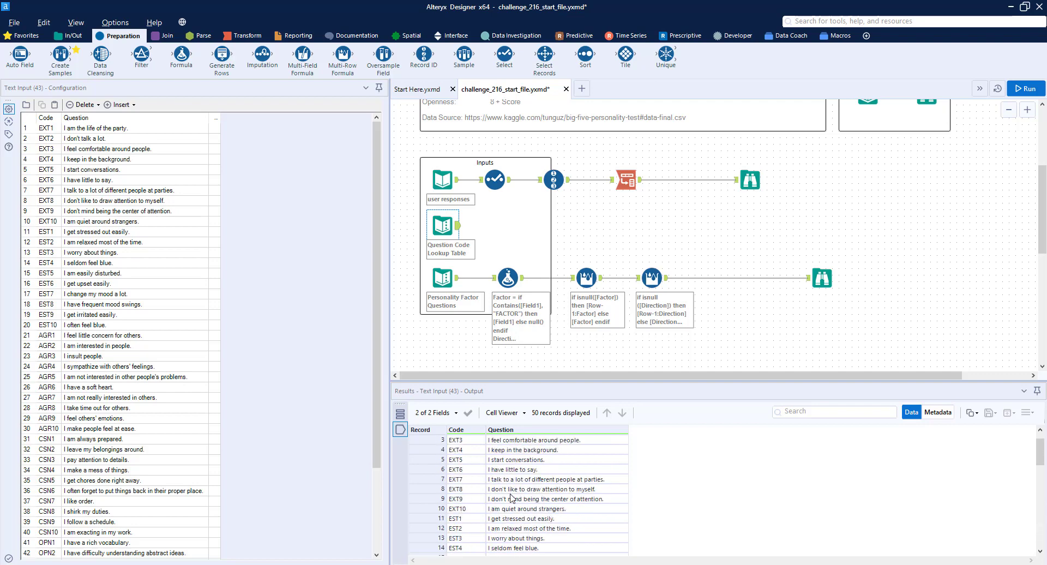
click(823, 276)
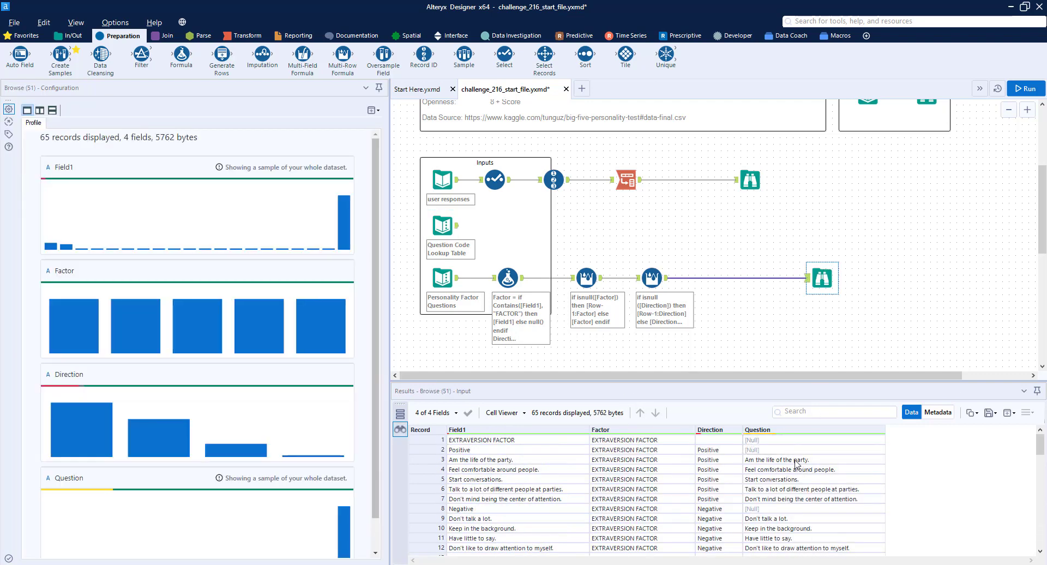
scroll(797, 464, down, 1)
scroll(796, 464, up, 1)
In the Formula tool, wrap the Question expression in LowerCase() and prefix it with "I " +.
click(508, 277)
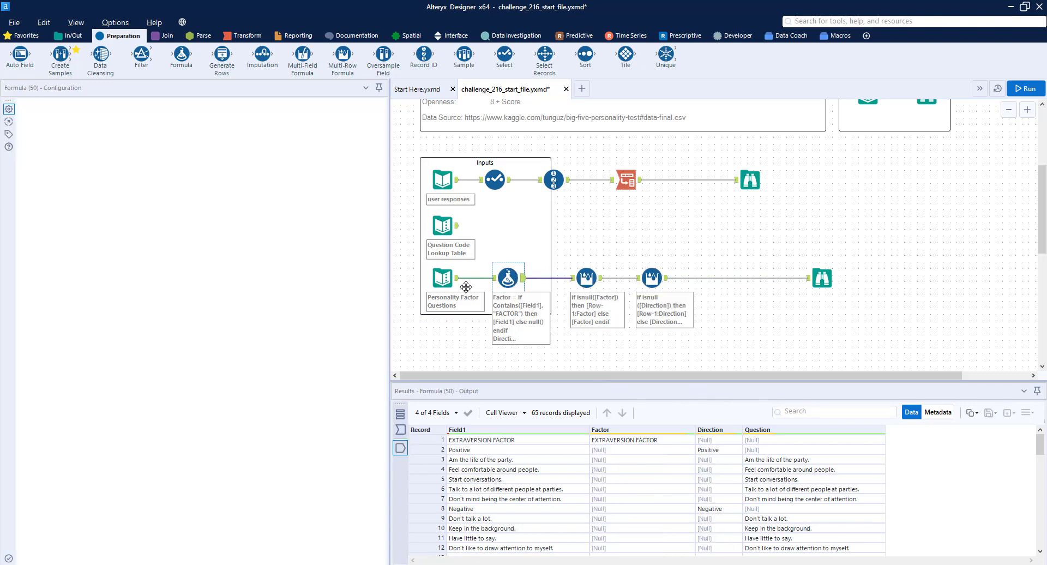
click(30, 211)
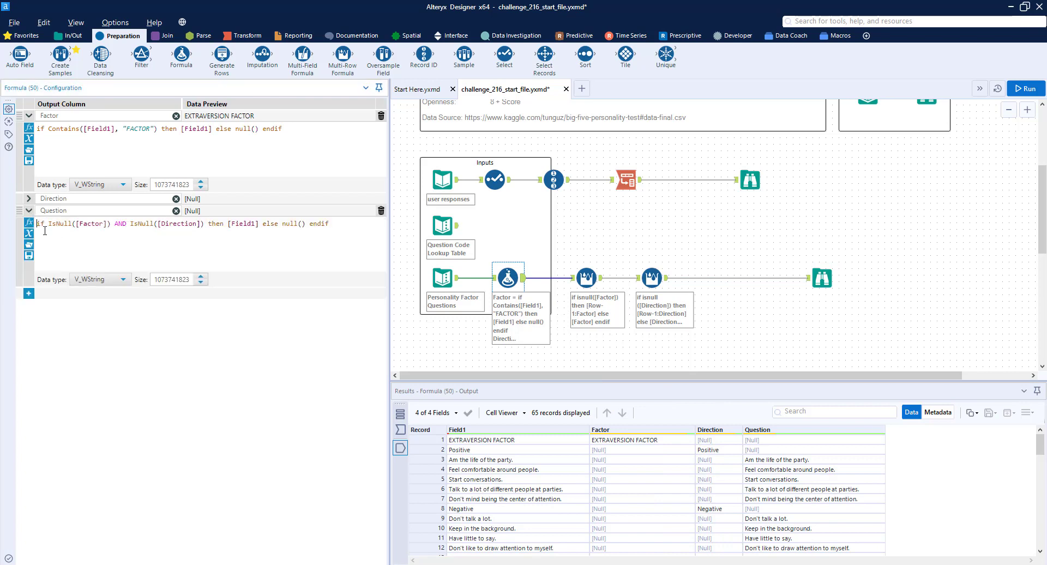
text(LowerCaes()
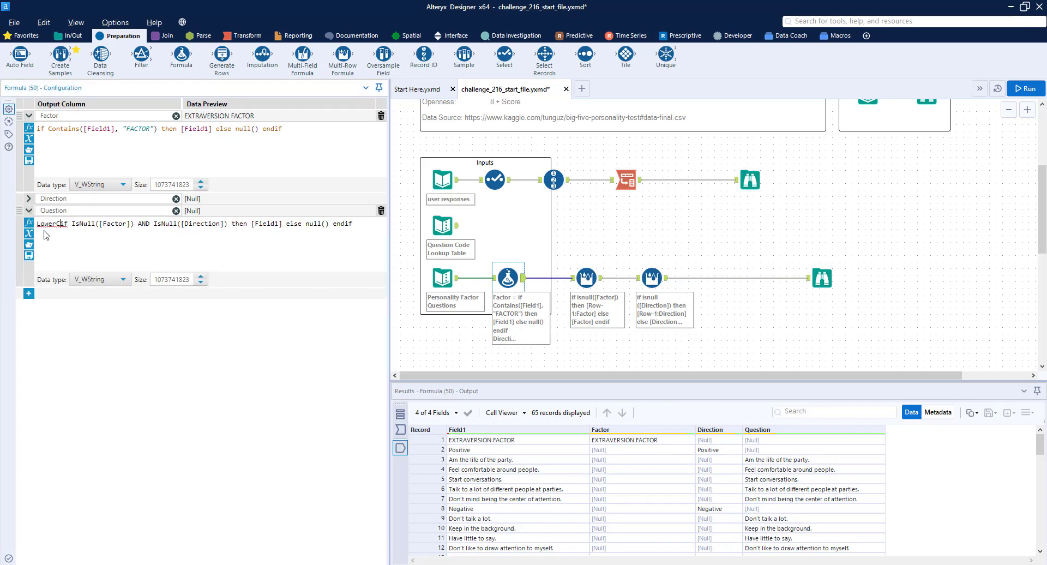
key(BackSpace)
key(BackSpace)
key(BackSpace)
text(se()
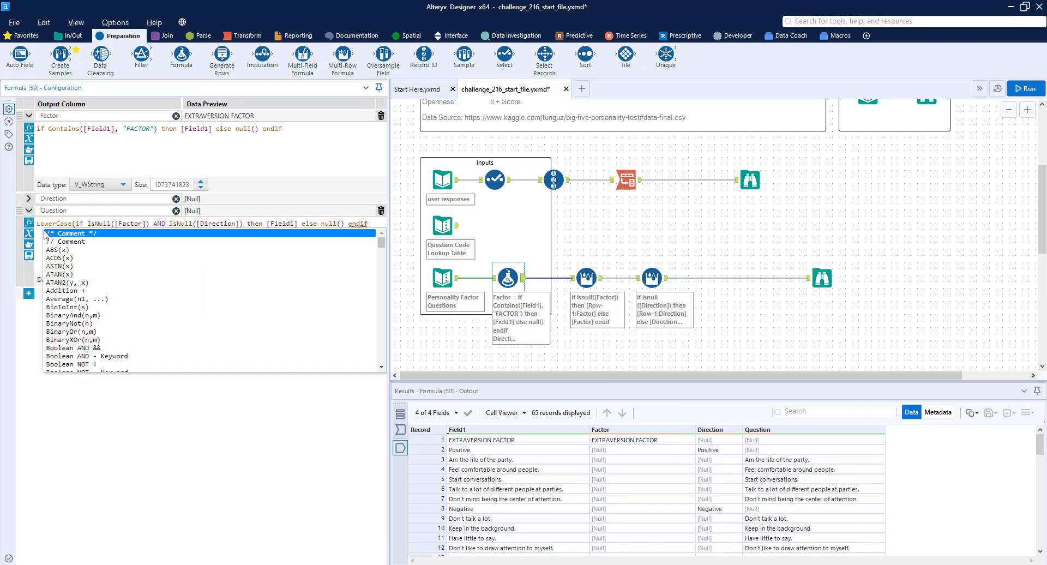
key(Escape)
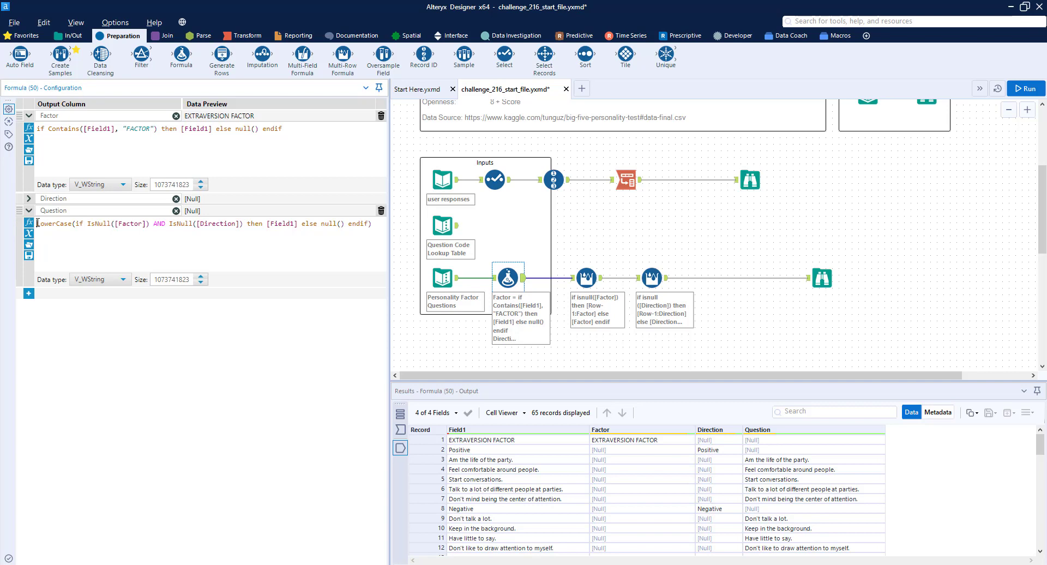
text("I ")
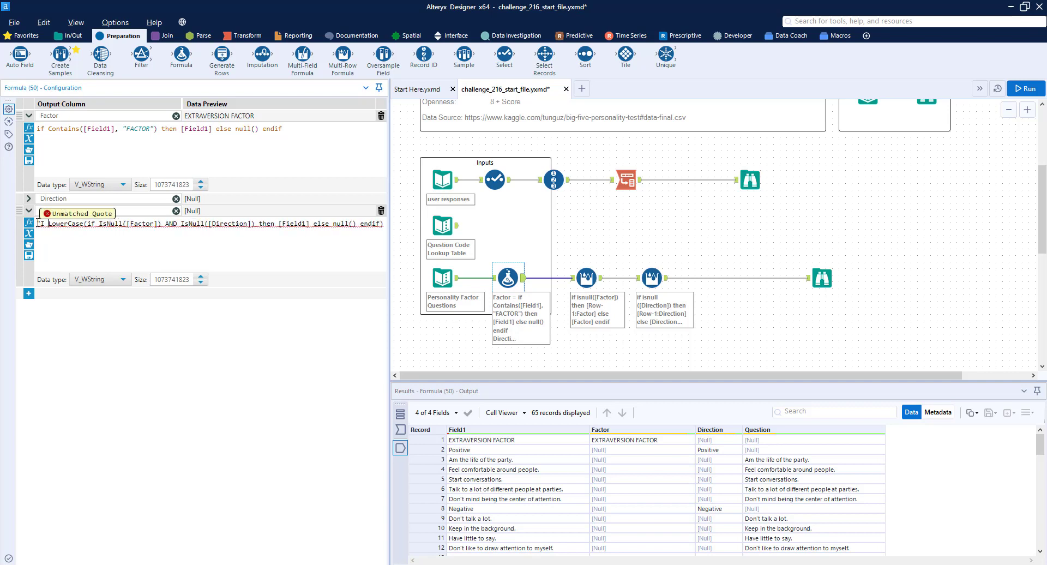
text( +)
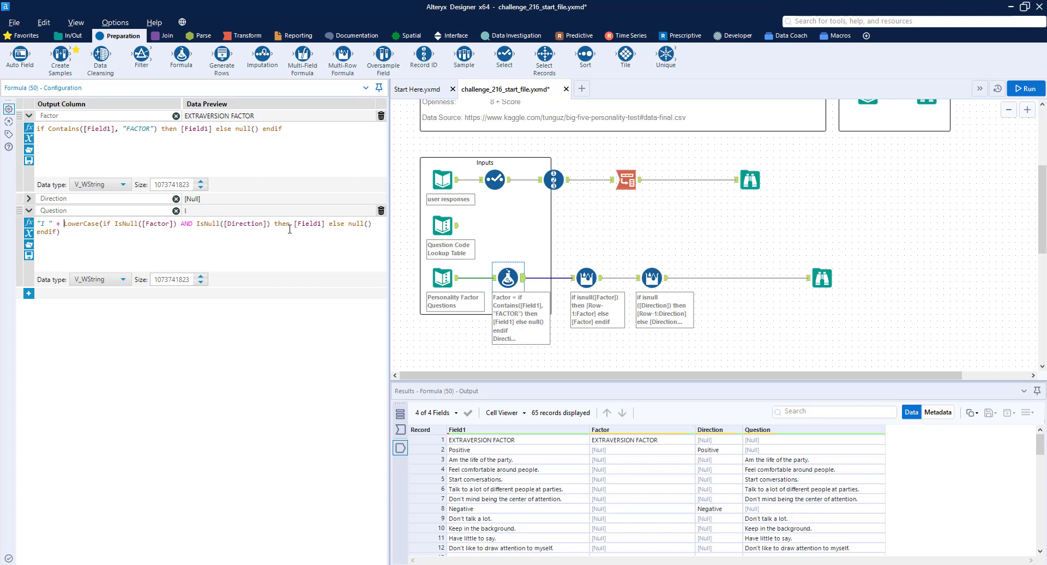
Run the workflow and compare the lower Browse tool's Question values with the Question Code Lookup Table.
click(1025, 88)
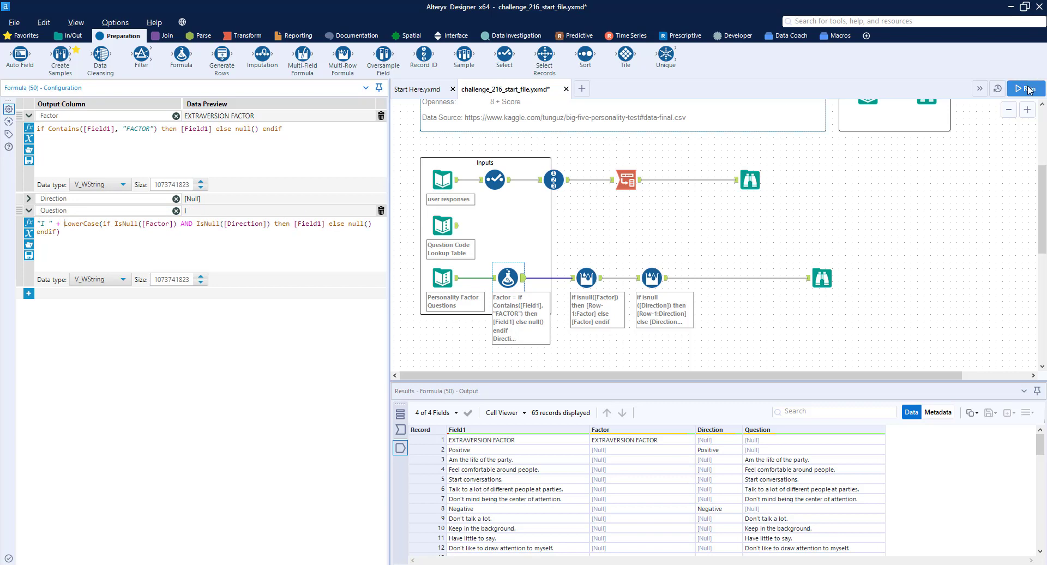
click(823, 279)
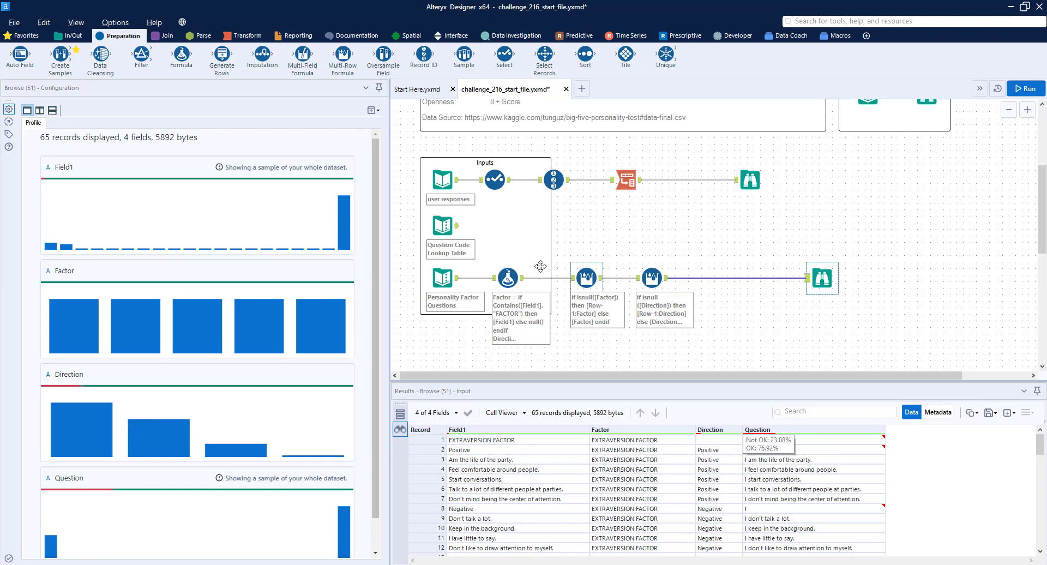
click(450, 227)
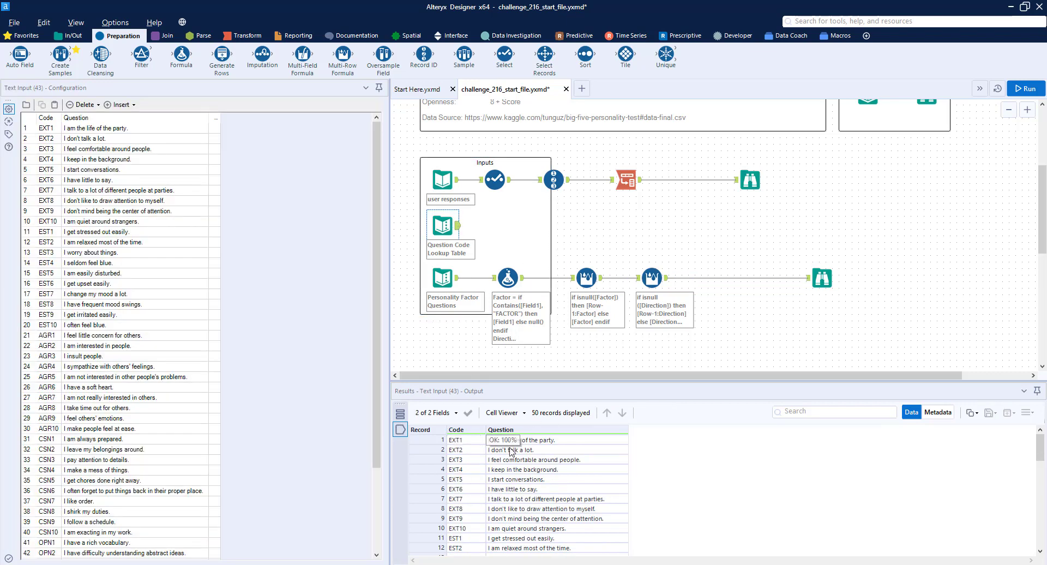
Add a Join tool with the Question Code Lookup Table as left input and the second Multi-Row Formula as right, joining on Question.
click(164, 35)
drag(146, 56, 711, 238)
drag(459, 226, 699, 232)
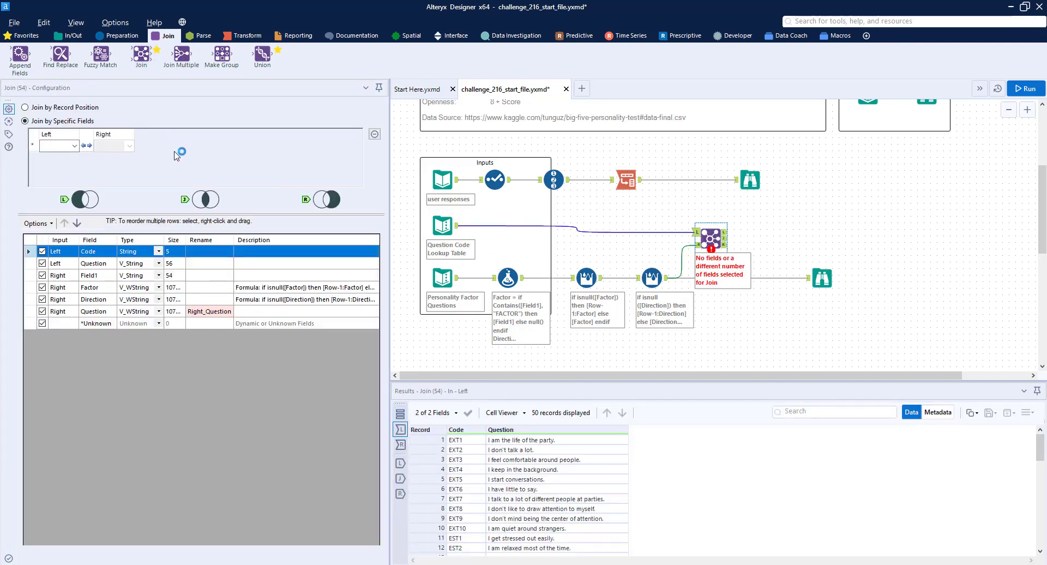
click(74, 145)
click(57, 166)
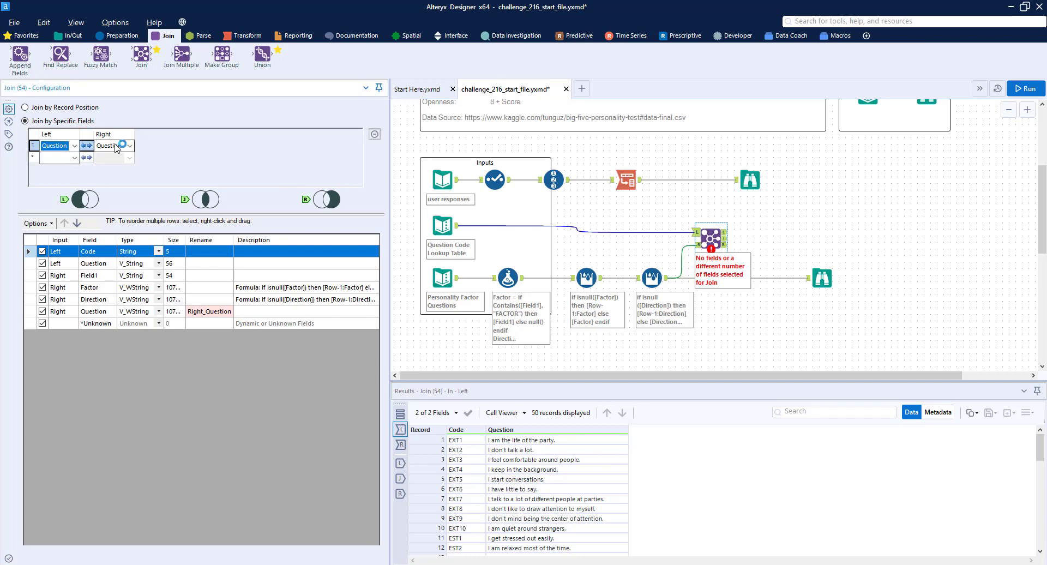
Attach a Browse tool to the Join tool's matched output and run the workflow.
click(70, 36)
drag(20, 54, 786, 234)
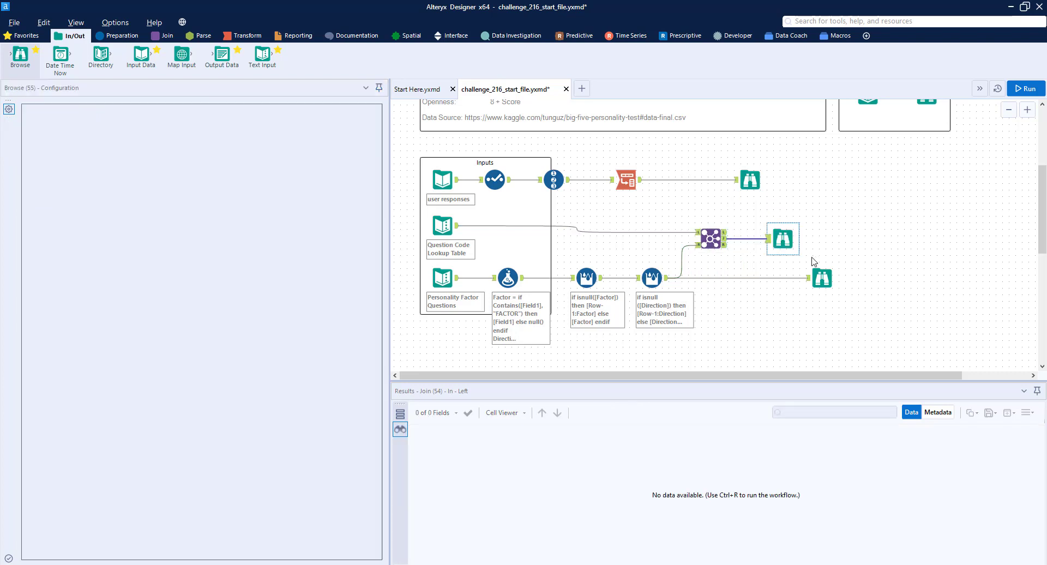
key(ctrl+r)
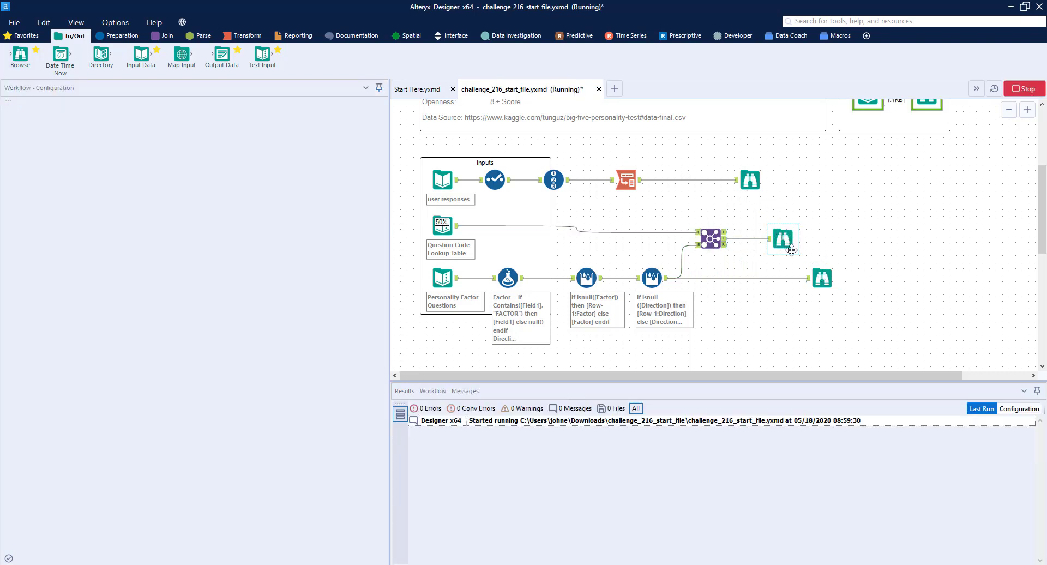
click(493, 216)
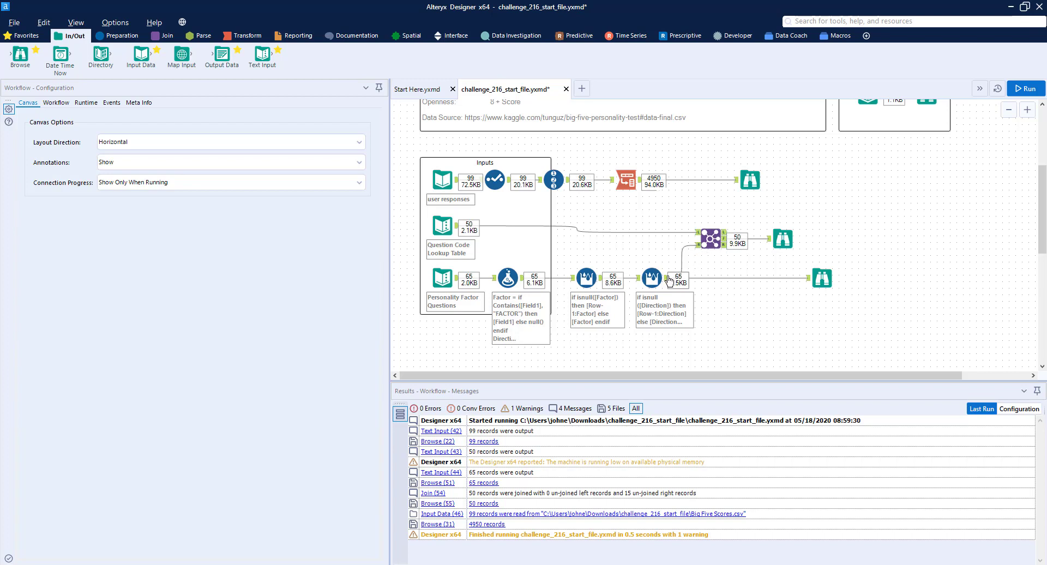
Compare the joined records in the new Browse tool with the parsed questions in the lower Browse tool.
click(822, 278)
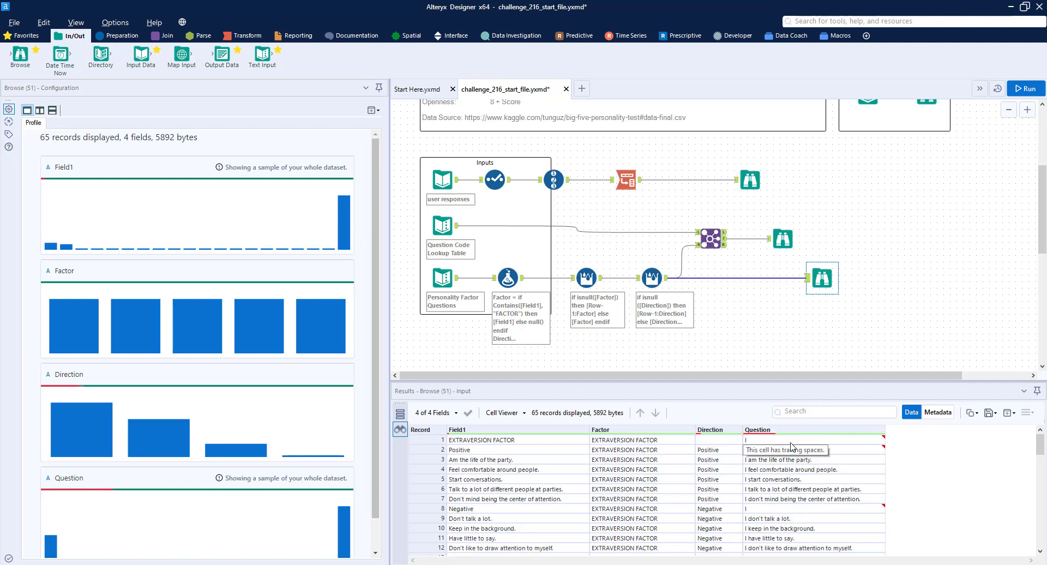
click(785, 240)
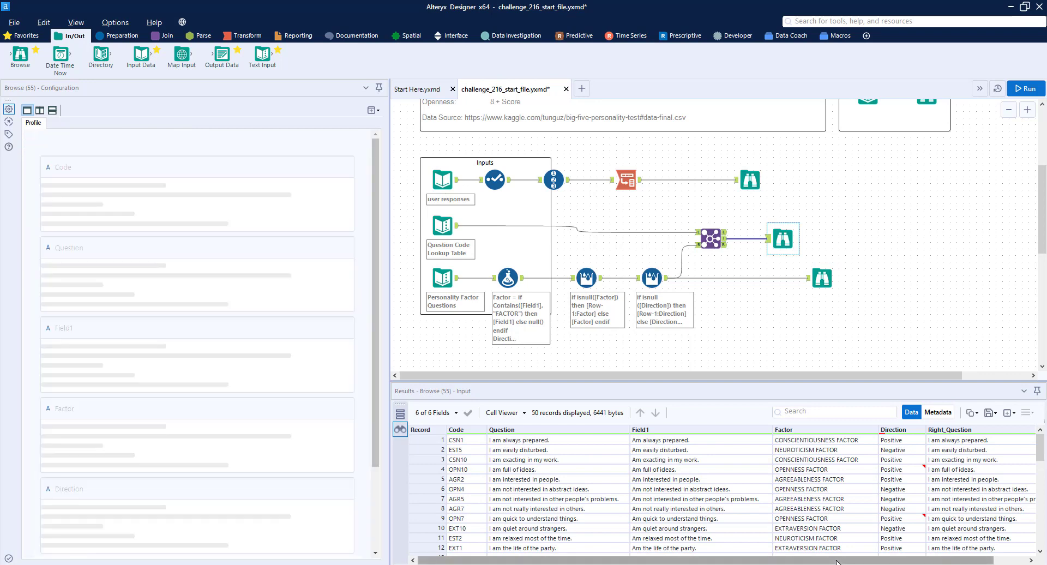
scroll(836, 558, right, 1)
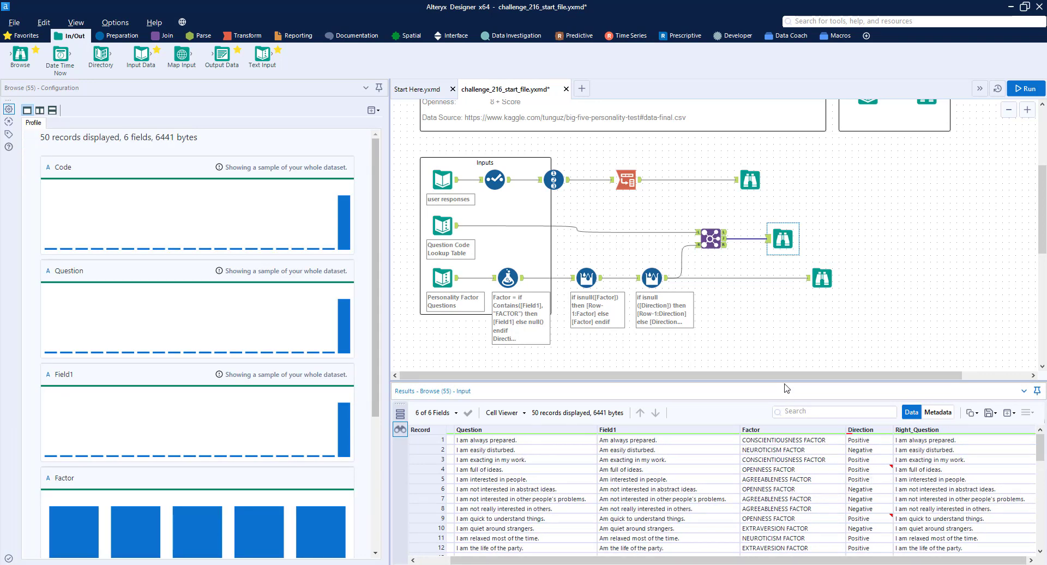
click(824, 279)
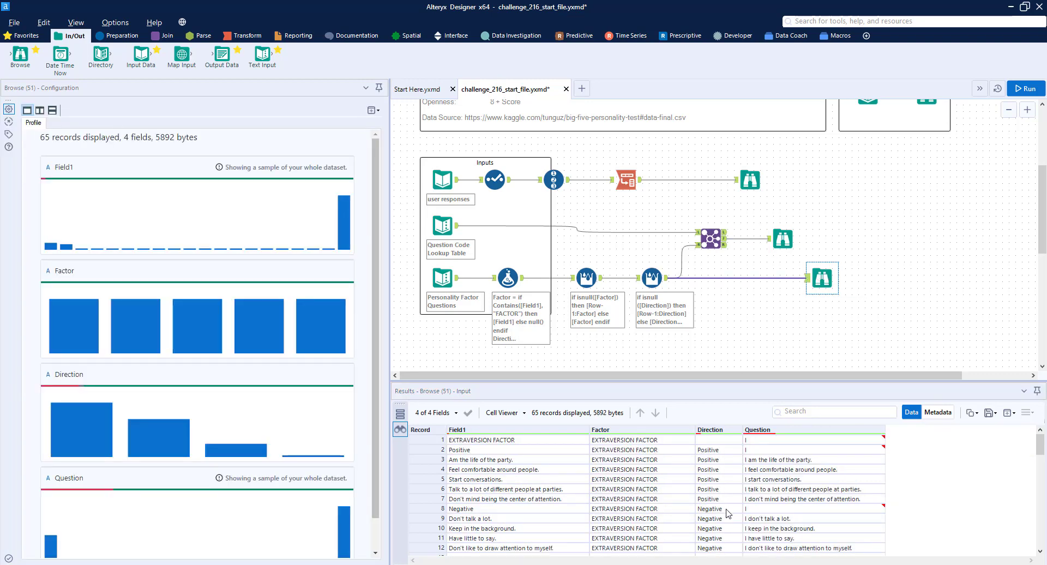
Review the challenge's scoring instructions and the transposed user responses in the upper Browse tool.
scroll(569, 256, up, 3)
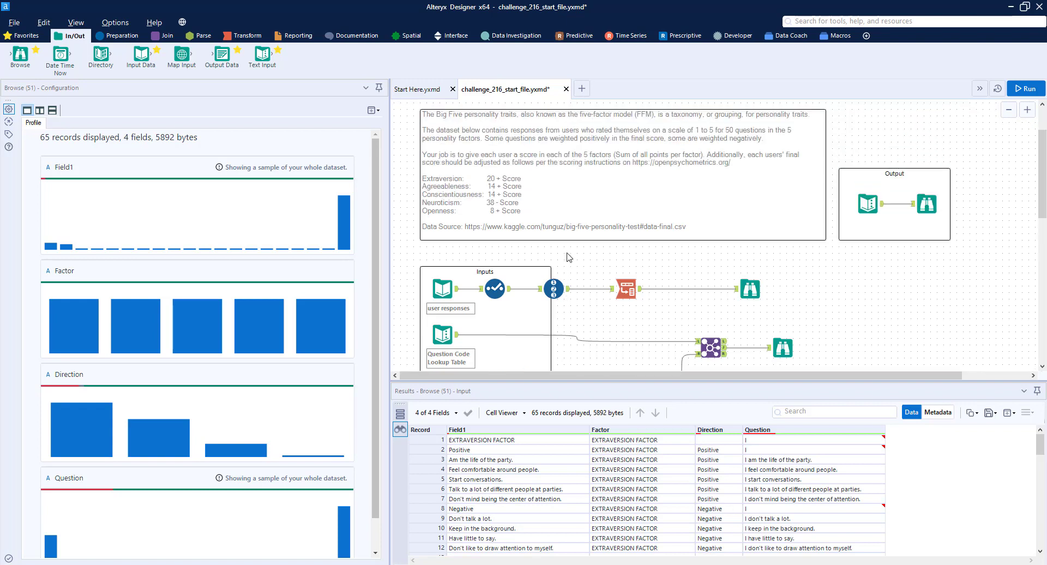
scroll(569, 256, down, 1)
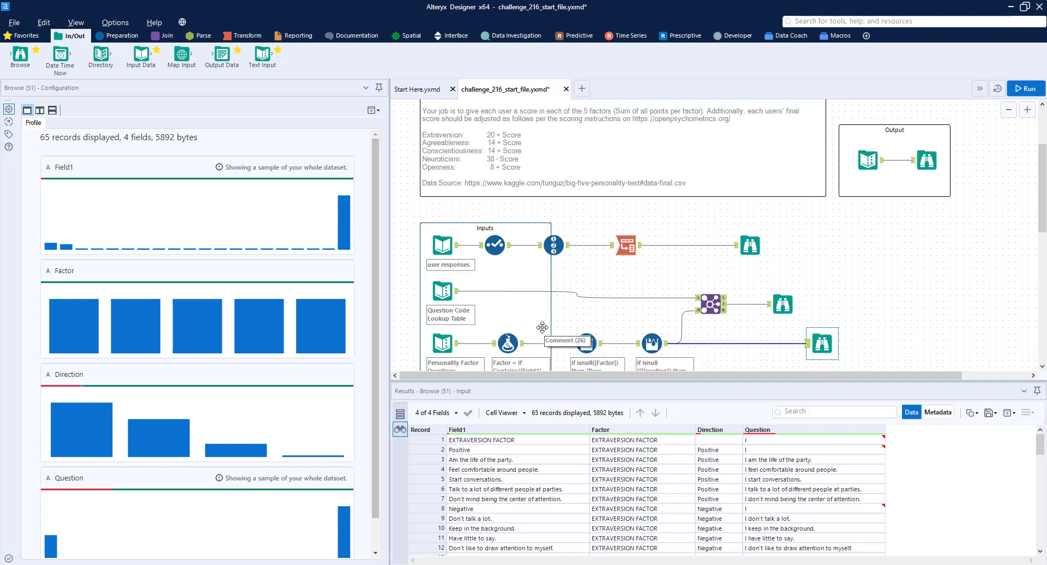
click(750, 245)
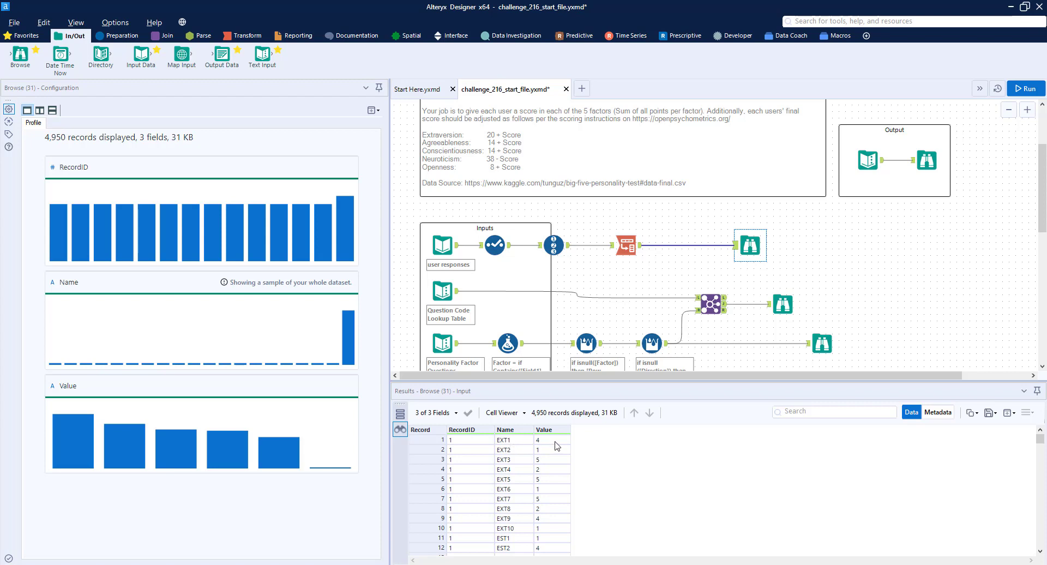
Delete the Browse tool attached to the second Multi-Row Formula tool.
click(822, 343)
scroll(832, 327, down, 1)
right_click(822, 305)
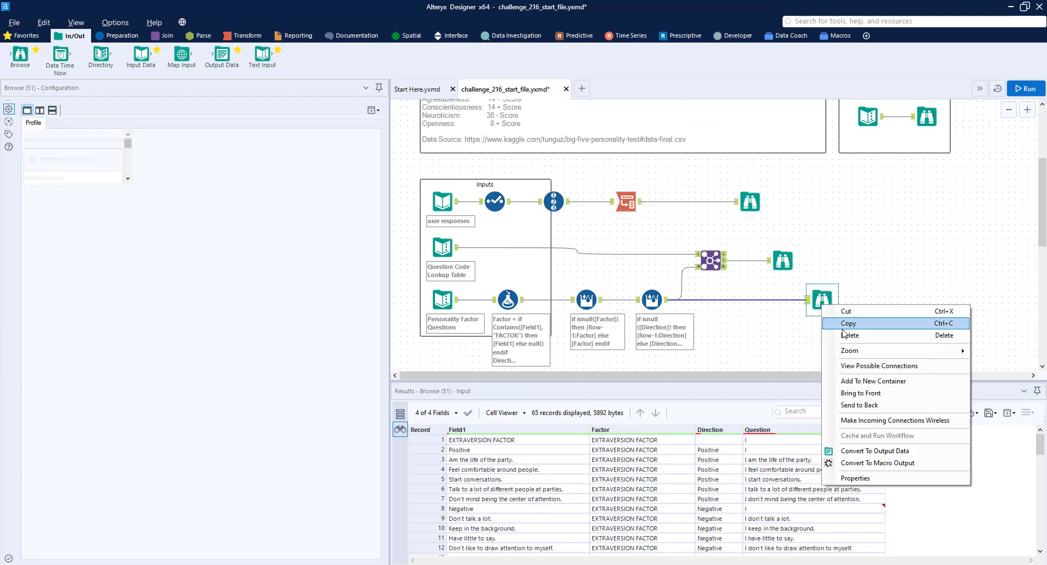
click(844, 335)
Examine the Factor, Direction and Right_Question columns in the results of the Join tool's Browse.
click(786, 263)
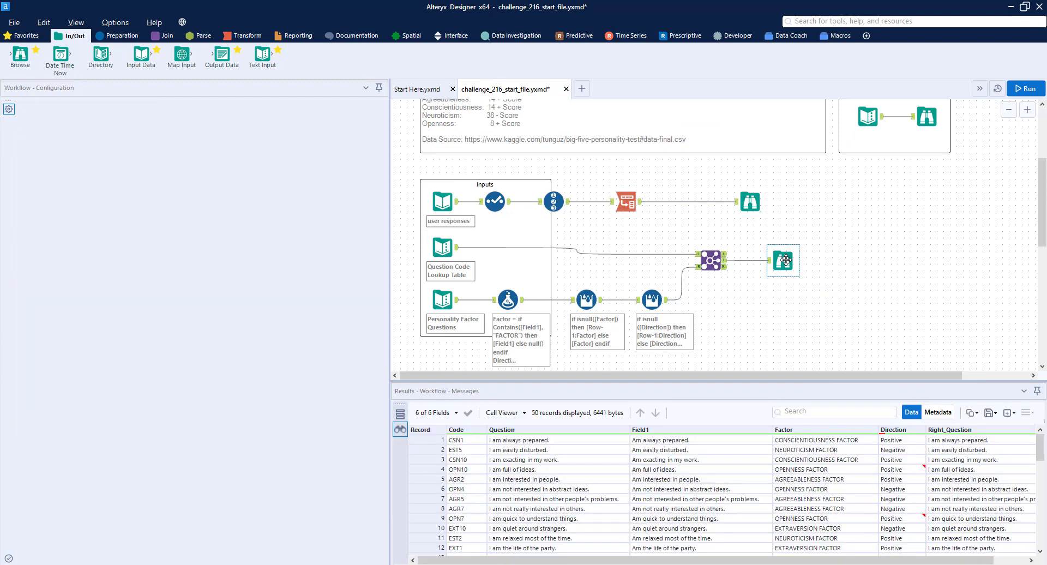
drag(810, 561, 885, 554)
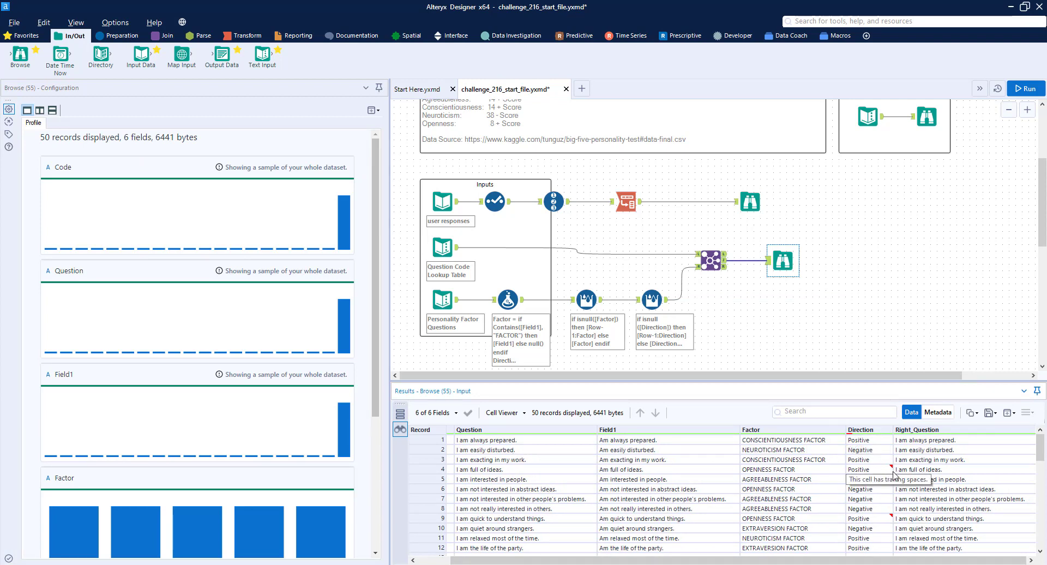
mouse_move(893, 472)
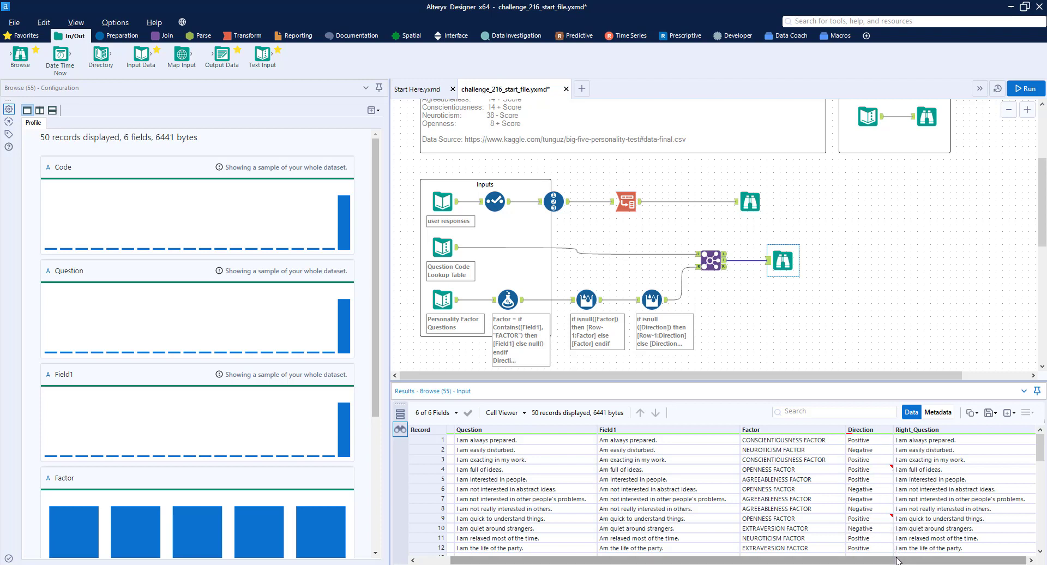
drag(898, 560, 862, 561)
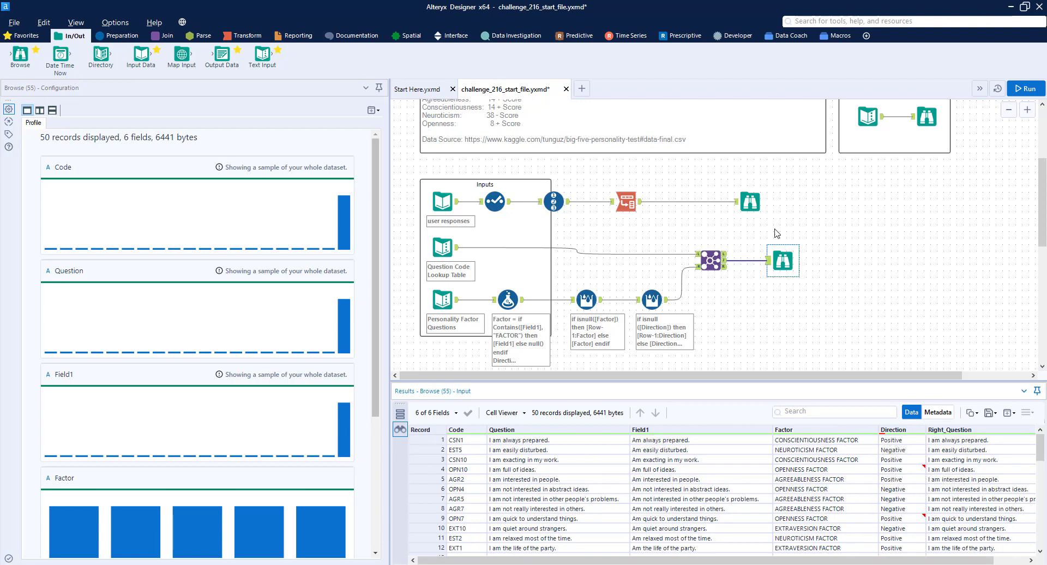
Shift the upper Browse tool along the canvas and insert a second Join before it, fed by the Transpose tool and the first Join.
click(750, 201)
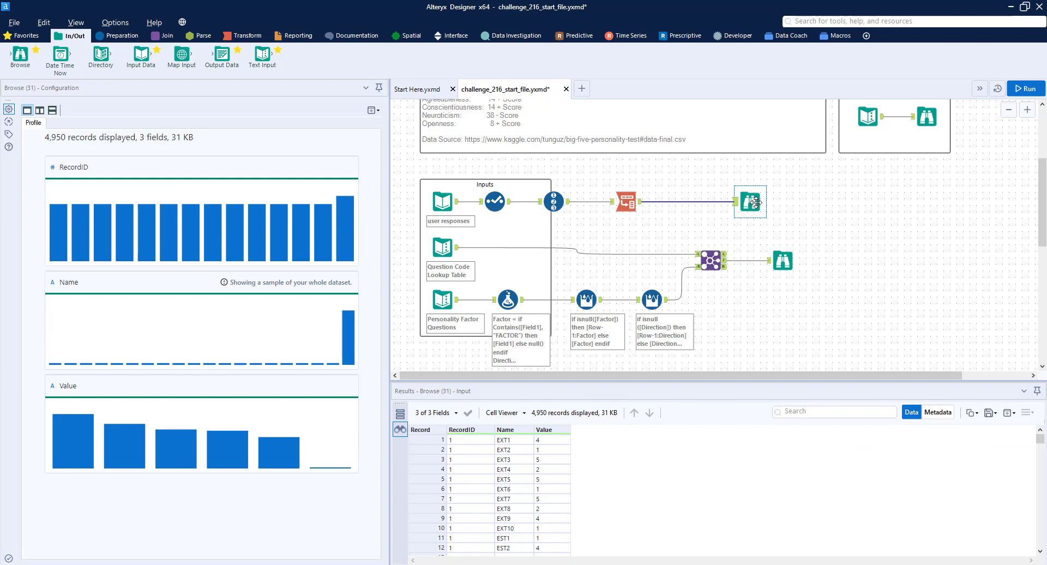
drag(757, 205, 881, 205)
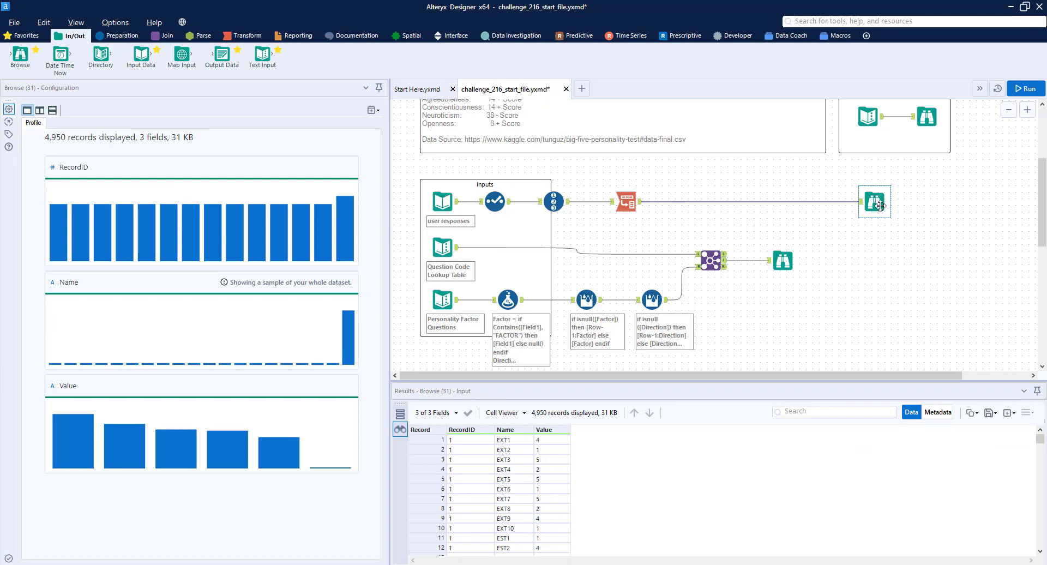
click(164, 35)
drag(140, 54, 783, 202)
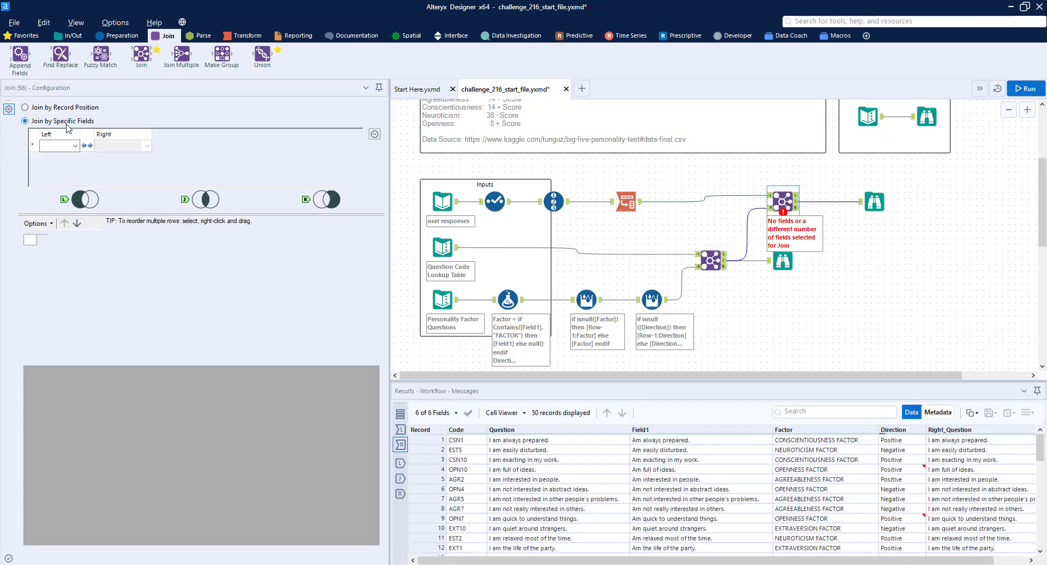
Set the second Join tool to match the left field Name to the right field Code.
click(75, 146)
click(55, 166)
click(147, 145)
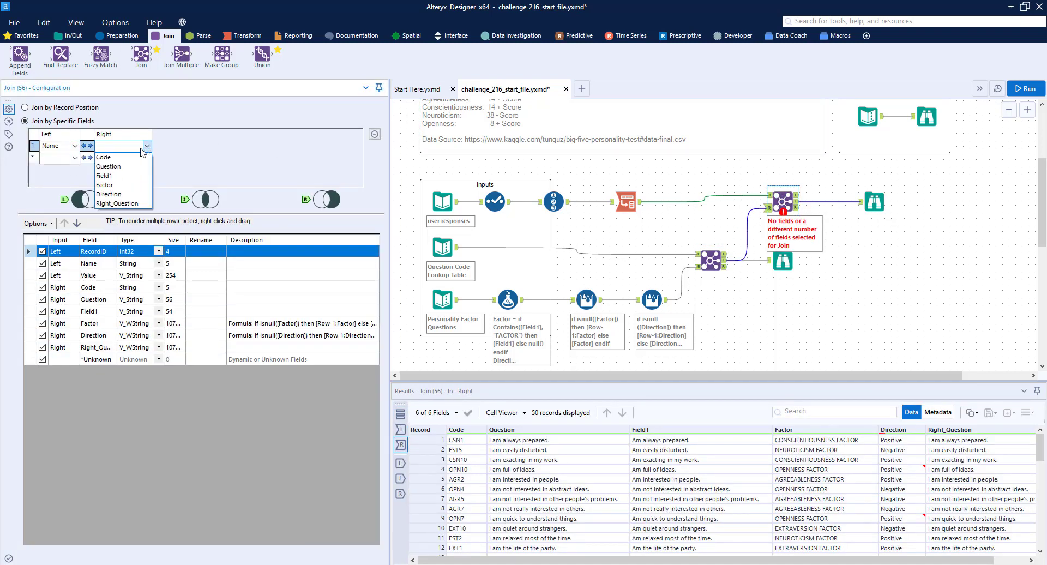
click(143, 157)
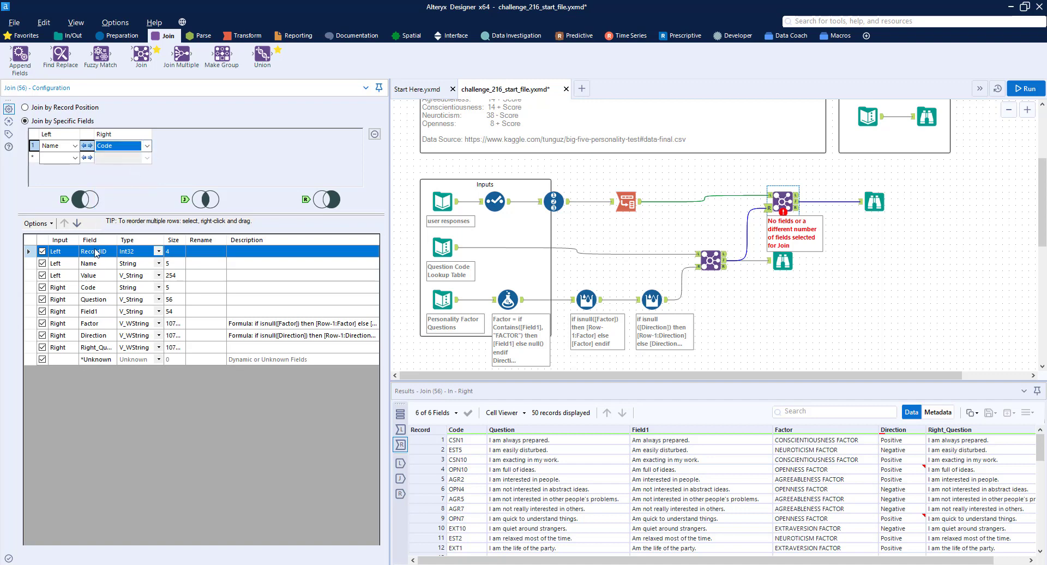
Exclude the right-hand fields Code, Question, Field1 and Right_Question from the second Join's output.
click(43, 288)
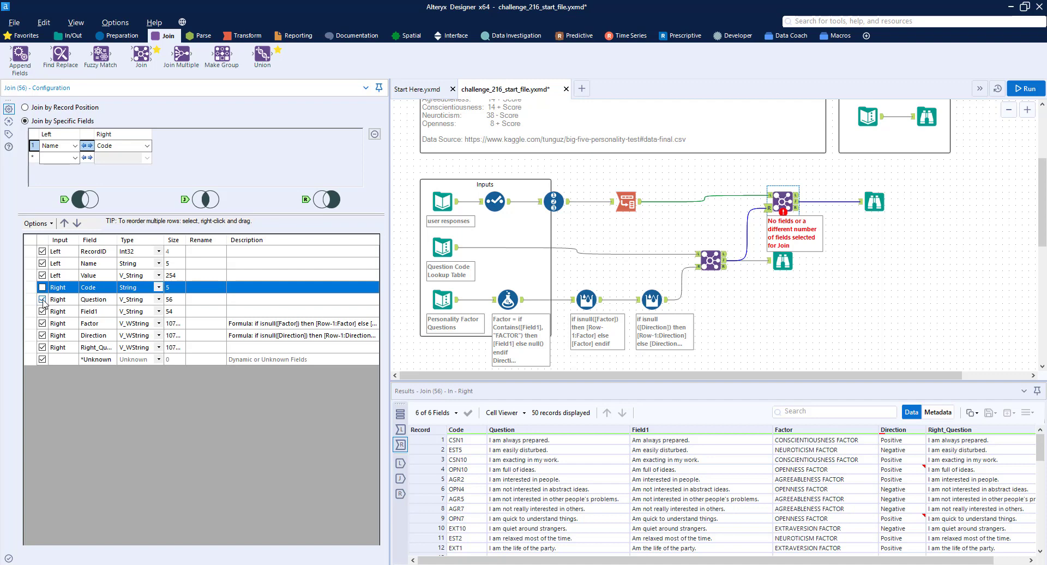
click(43, 299)
click(42, 311)
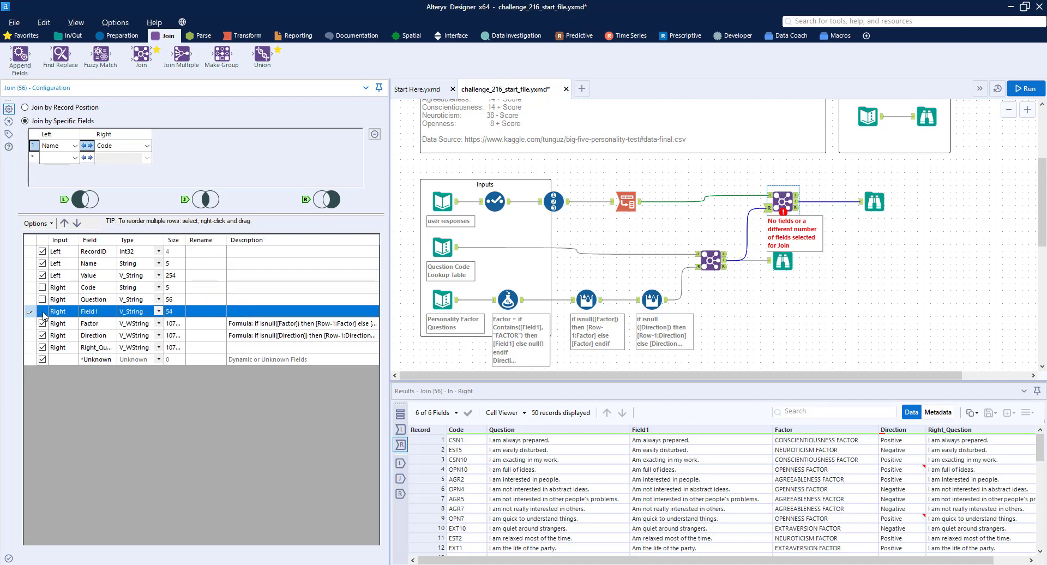
click(44, 348)
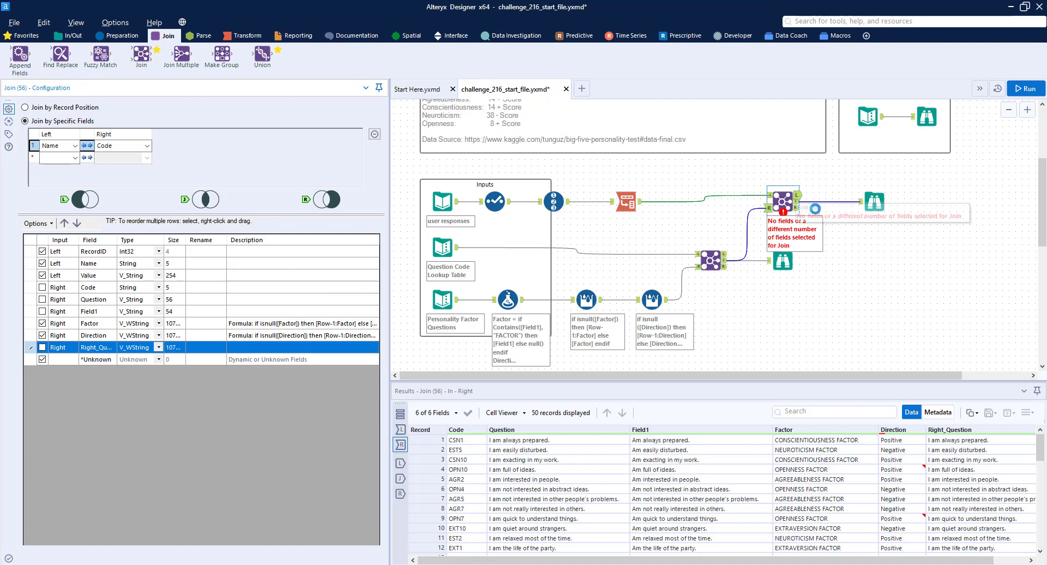
Run the workflow and examine the second Join's joined records in the upper Browse results.
key(ctrl+r)
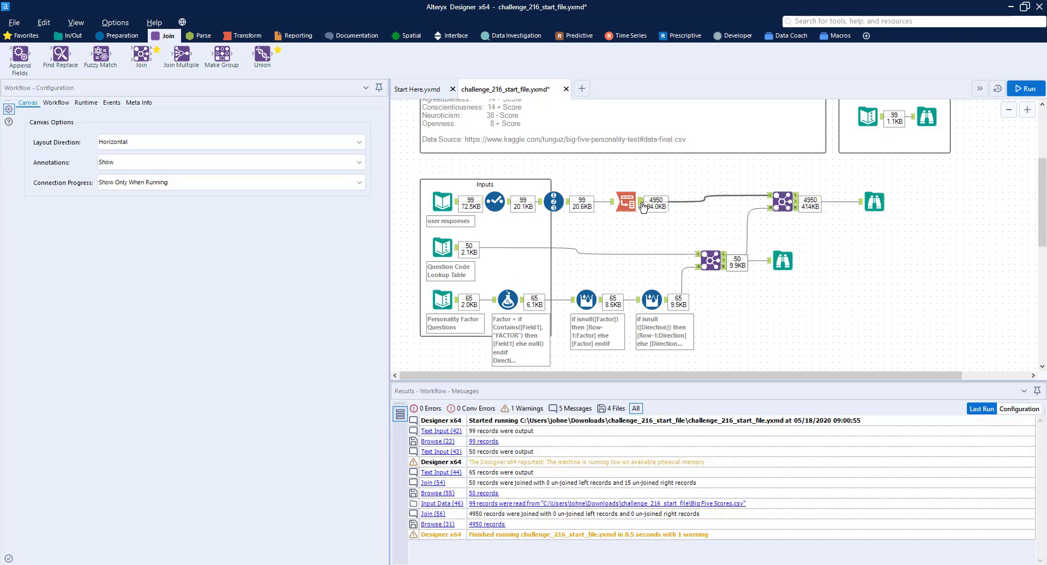
click(875, 200)
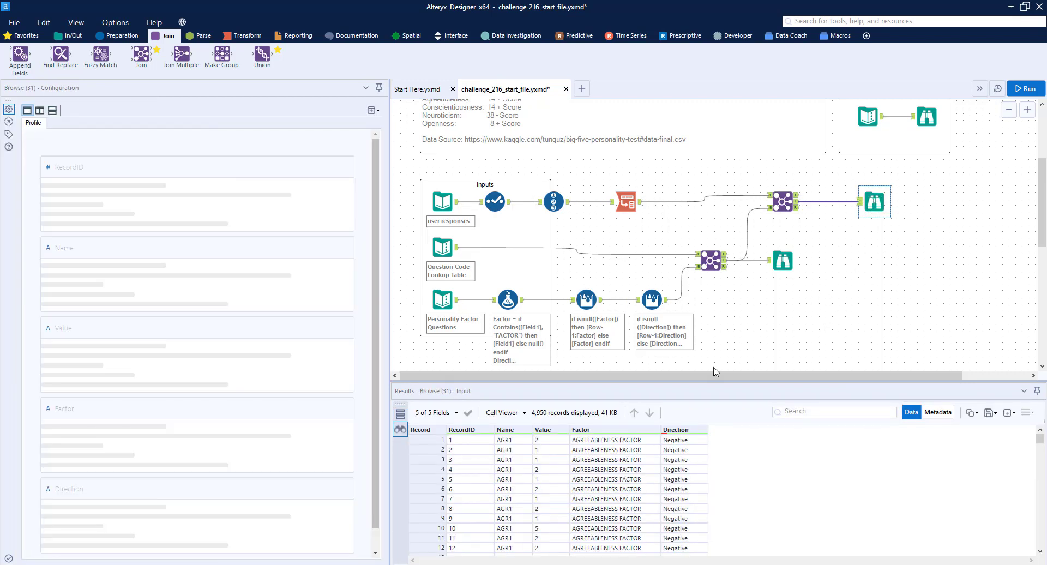
scroll(669, 458, down, 17)
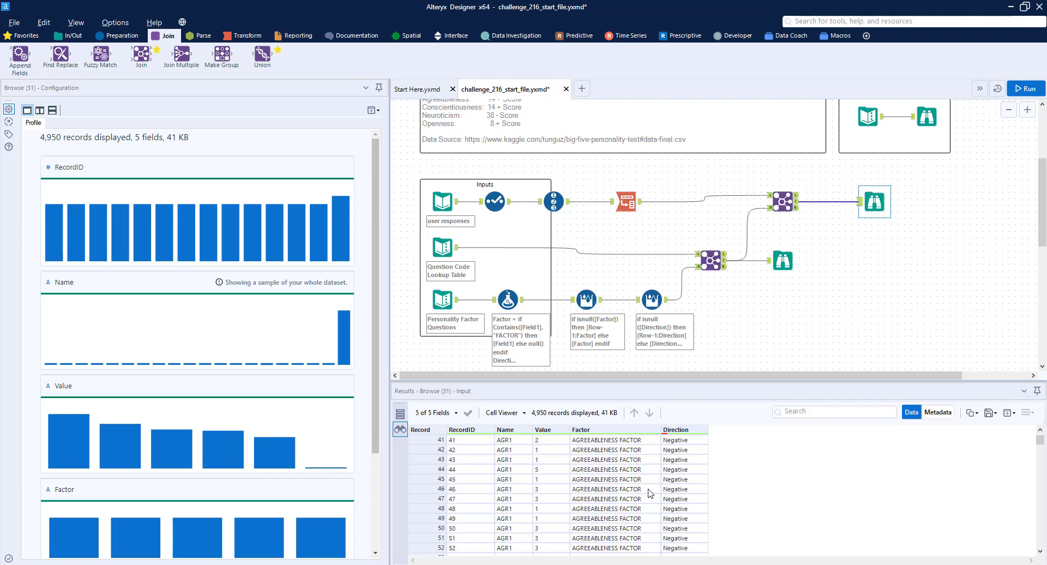
scroll(651, 491, up, 13)
Insert a Data Cleansing tool between the second Join and the upper Browse, and run the workflow.
drag(821, 375, 887, 376)
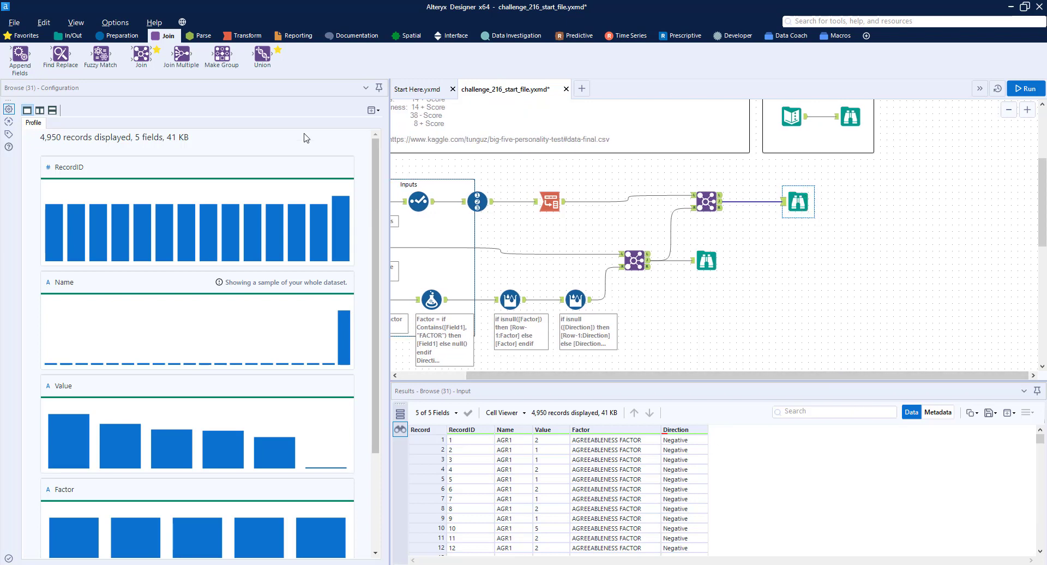
click(119, 35)
drag(127, 60, 753, 201)
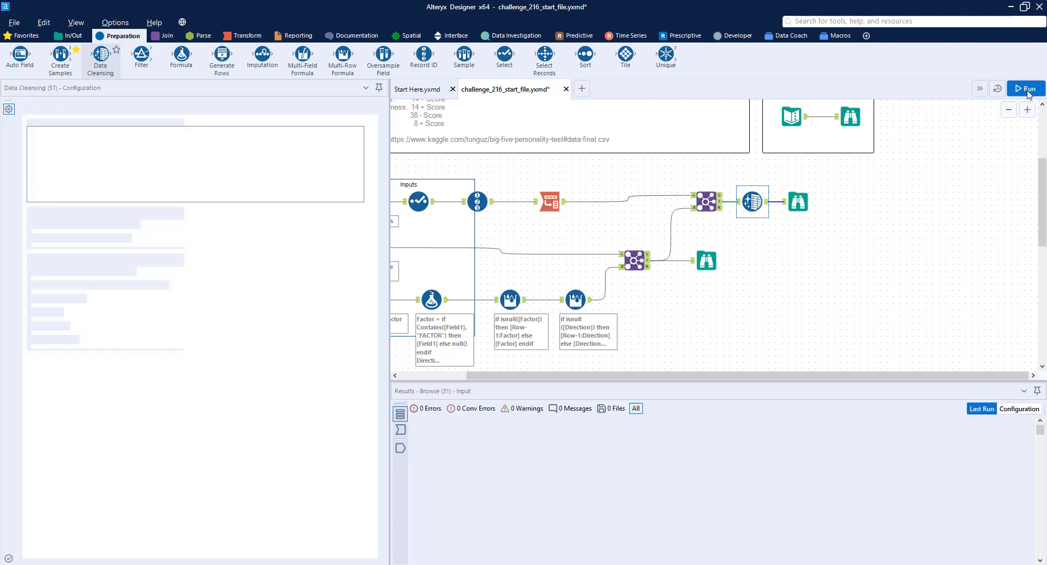
key(ctrl+r)
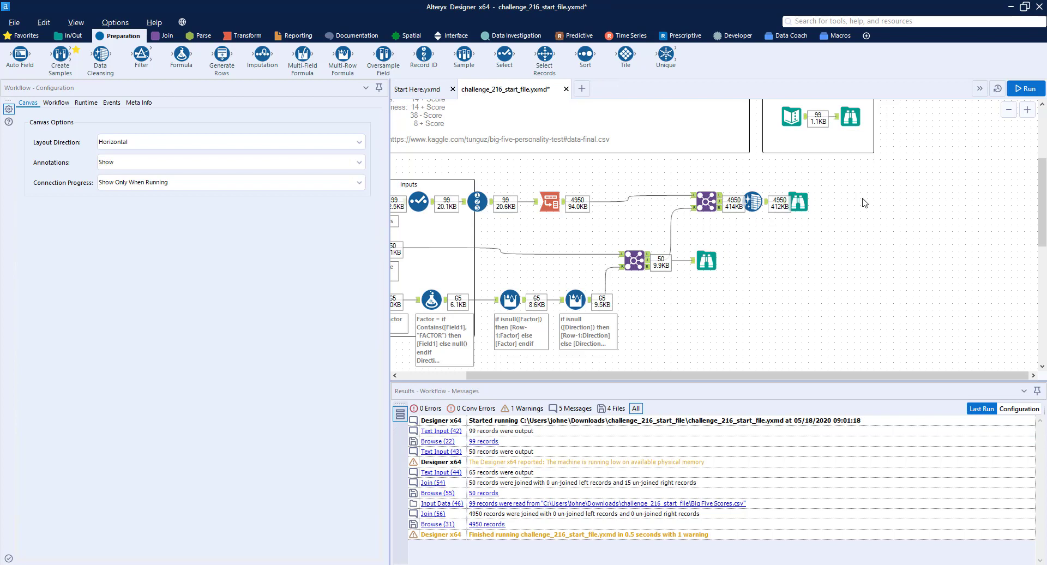
Shift the upper Browse further along the canvas and insert a Formula tool between it and the Data Cleansing tool.
click(805, 199)
drag(805, 200, 891, 199)
drag(181, 48, 806, 198)
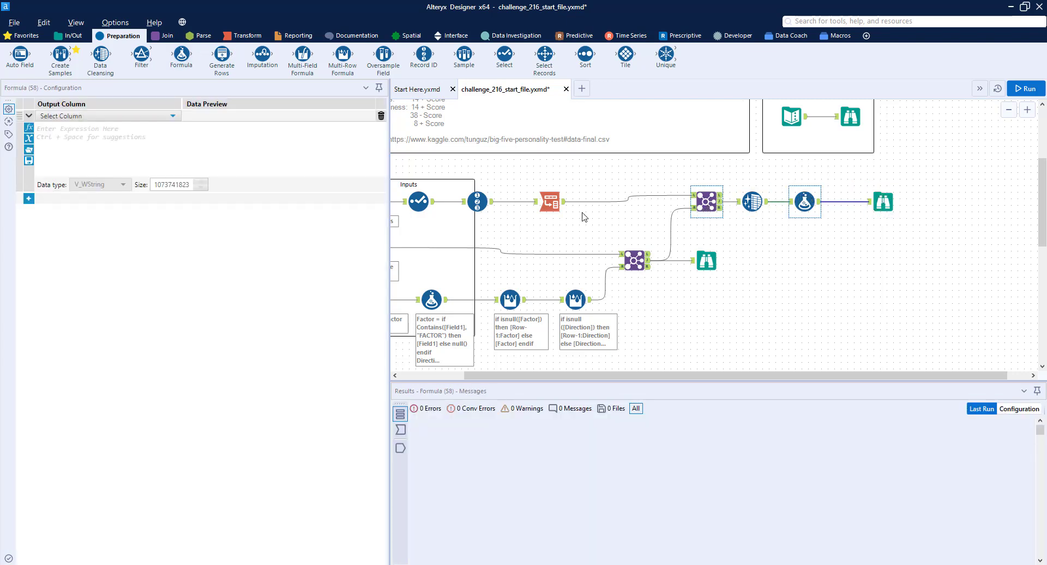
Change the Value field's data type to Int16 in the second Join's output and rerun the workflow.
click(418, 201)
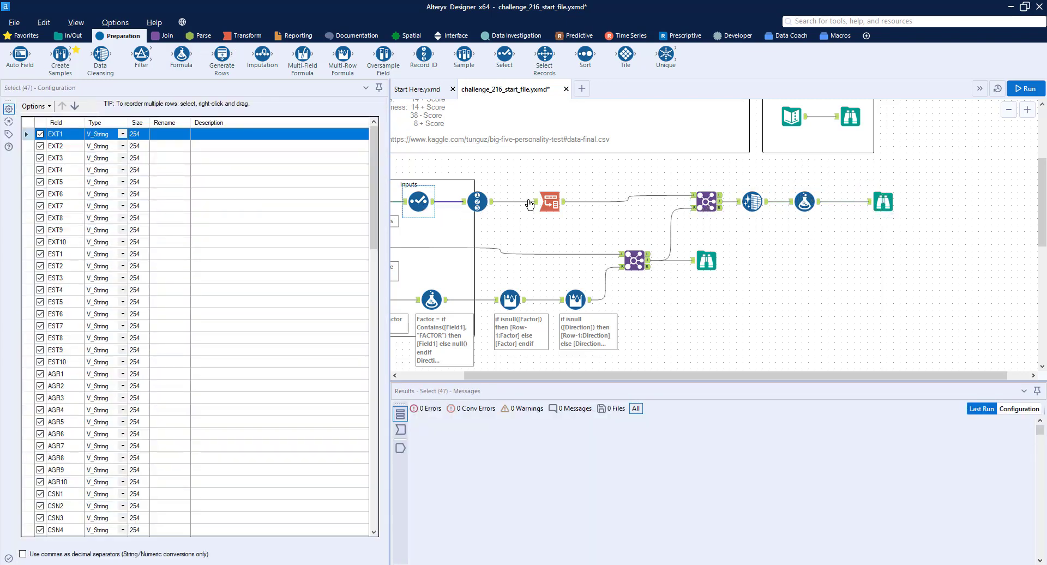
click(706, 201)
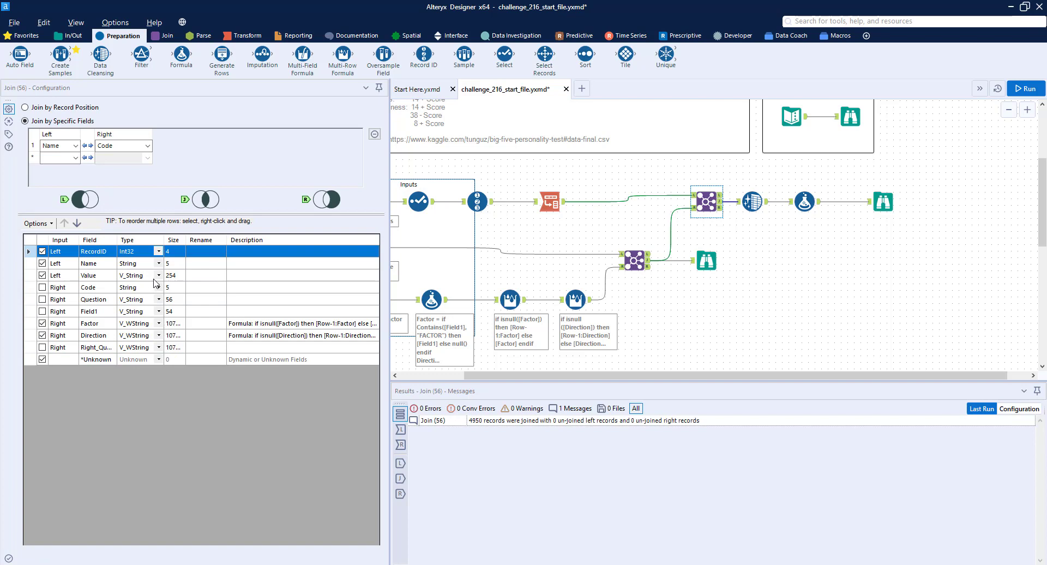
click(158, 276)
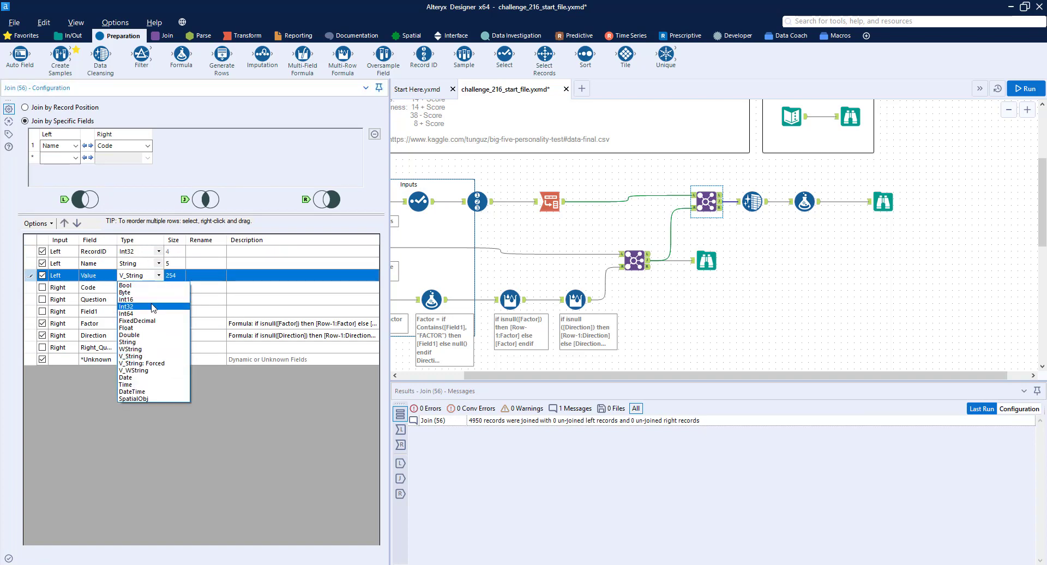
click(153, 300)
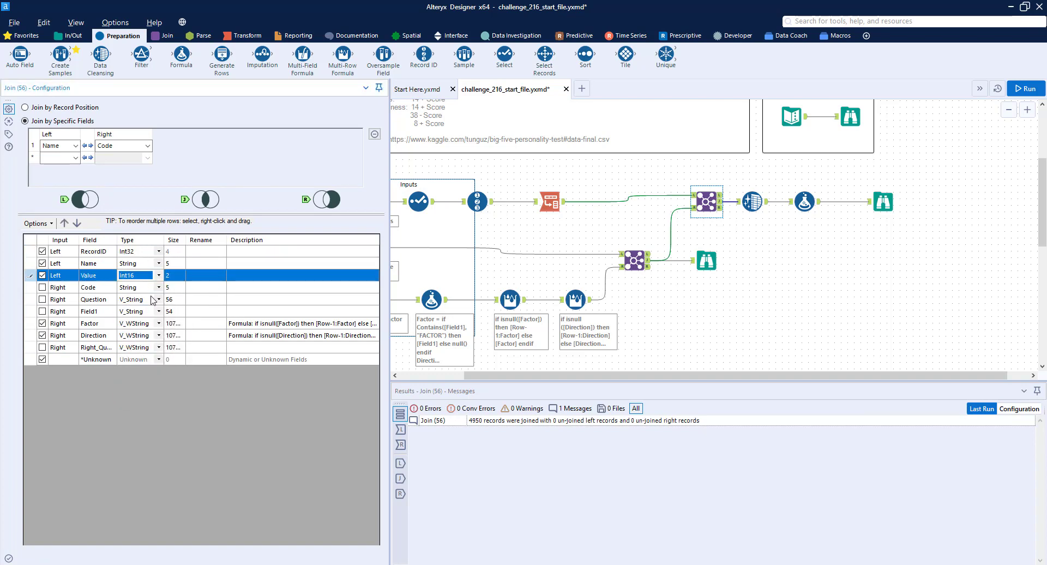
click(1026, 88)
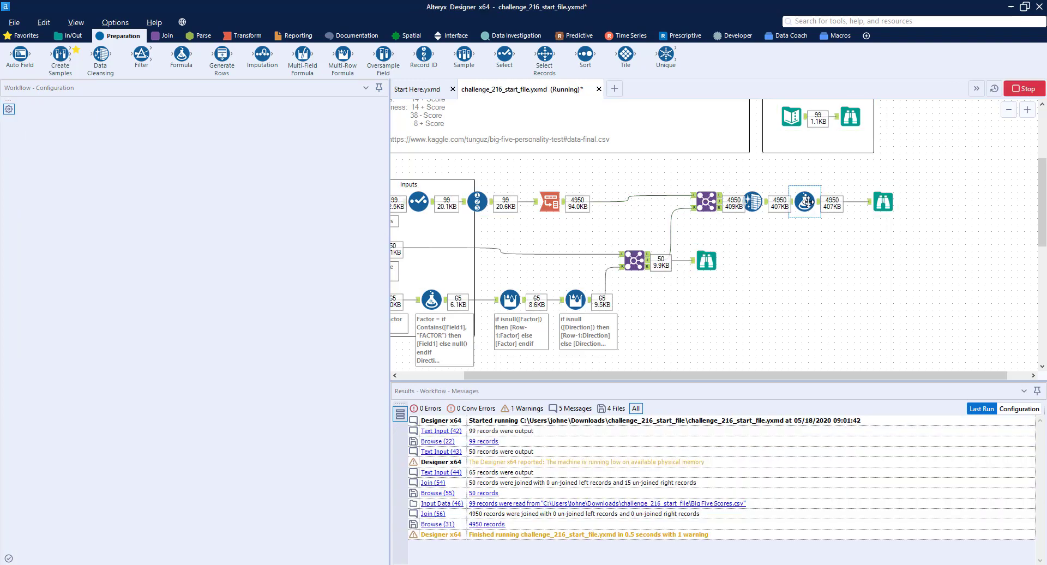
Create an Int16 column Score in the new Formula tool: if [Direction] = "Negative" then -1*[Value] else [Value] endif.
click(804, 201)
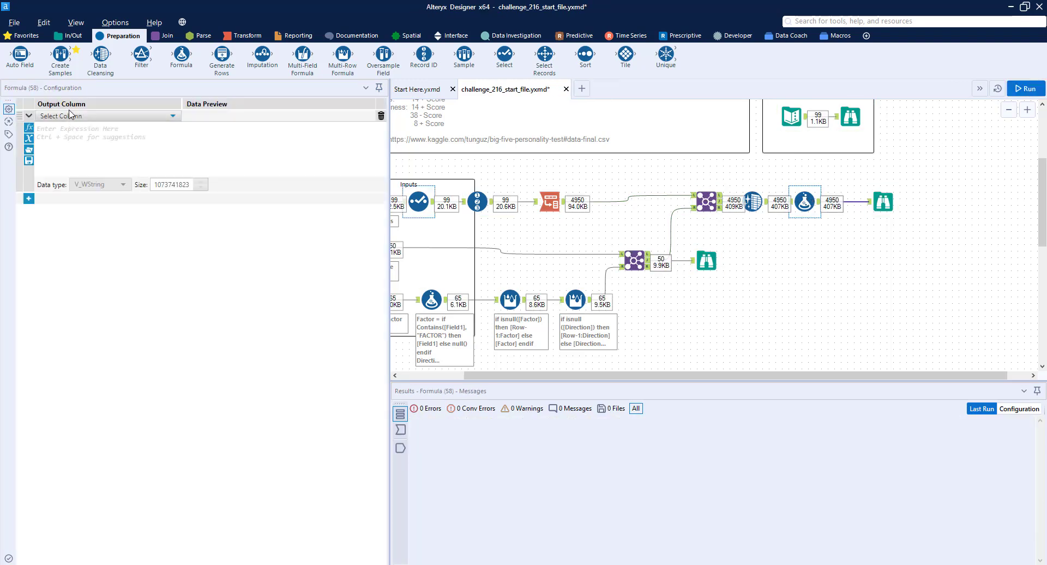
click(70, 119)
click(67, 128)
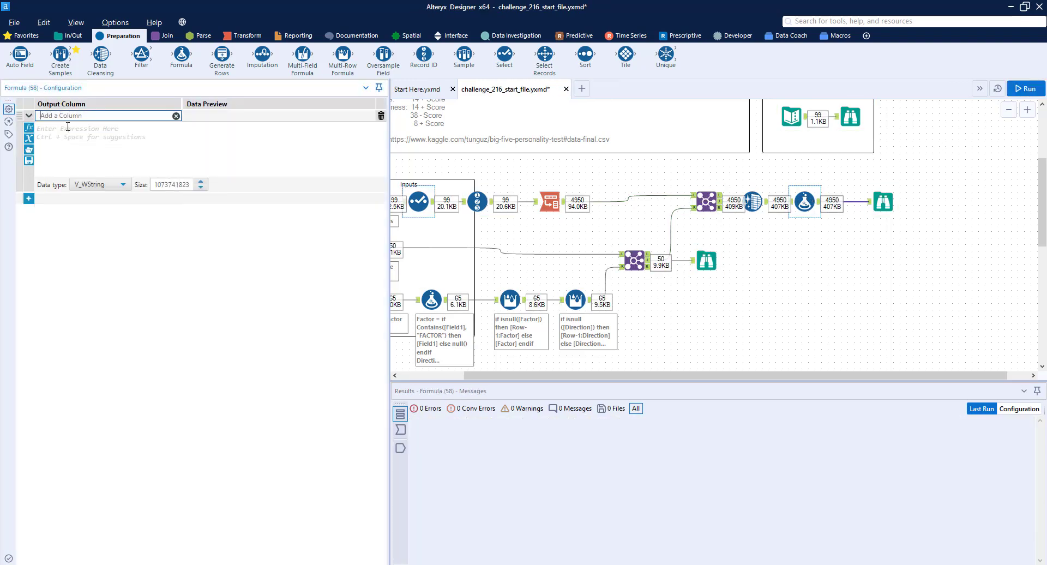
text(Score)
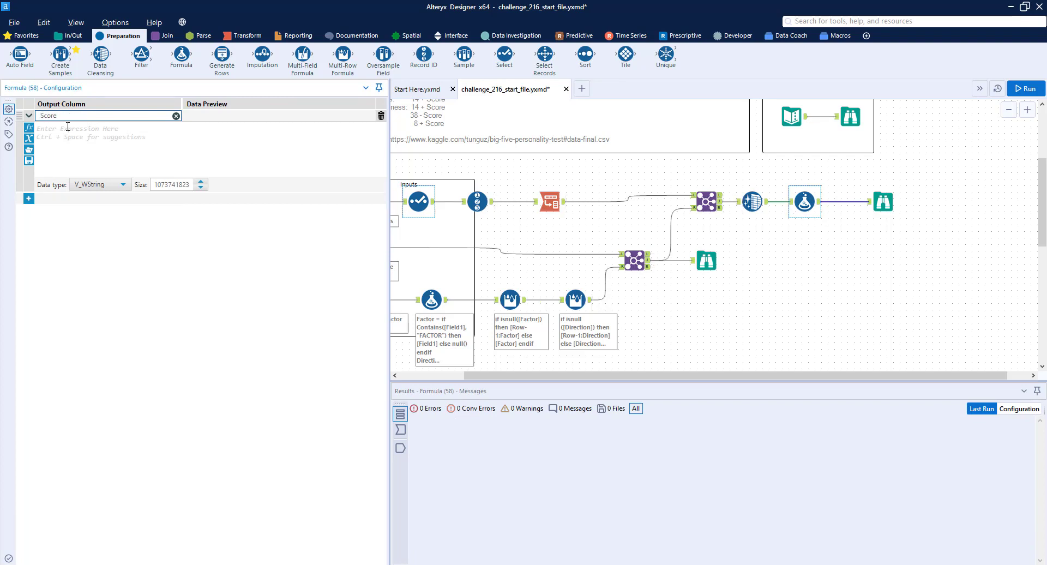
click(101, 134)
text(if)
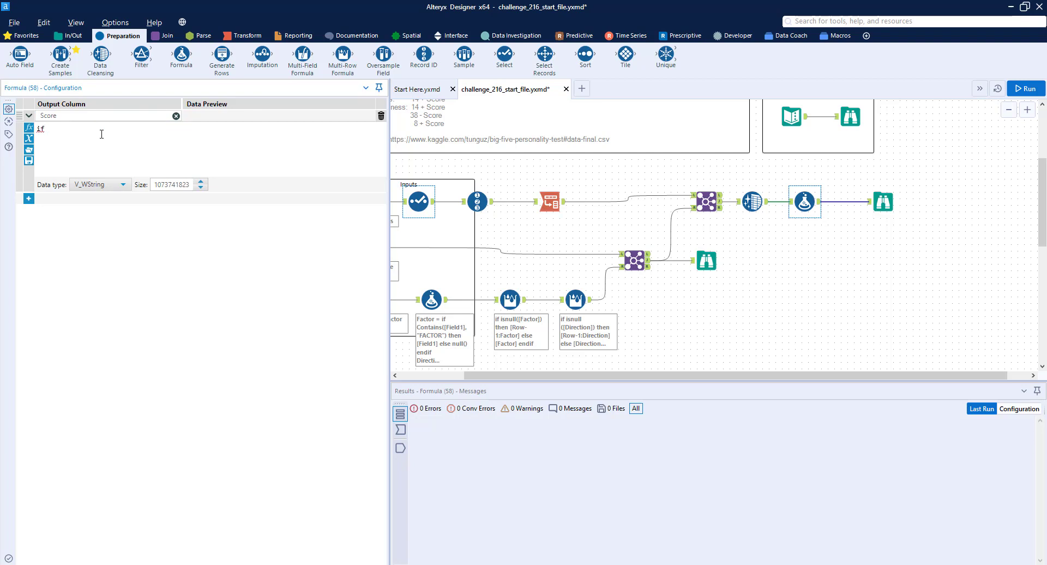
text( [Direction] = "Negative" then -1*[Value])
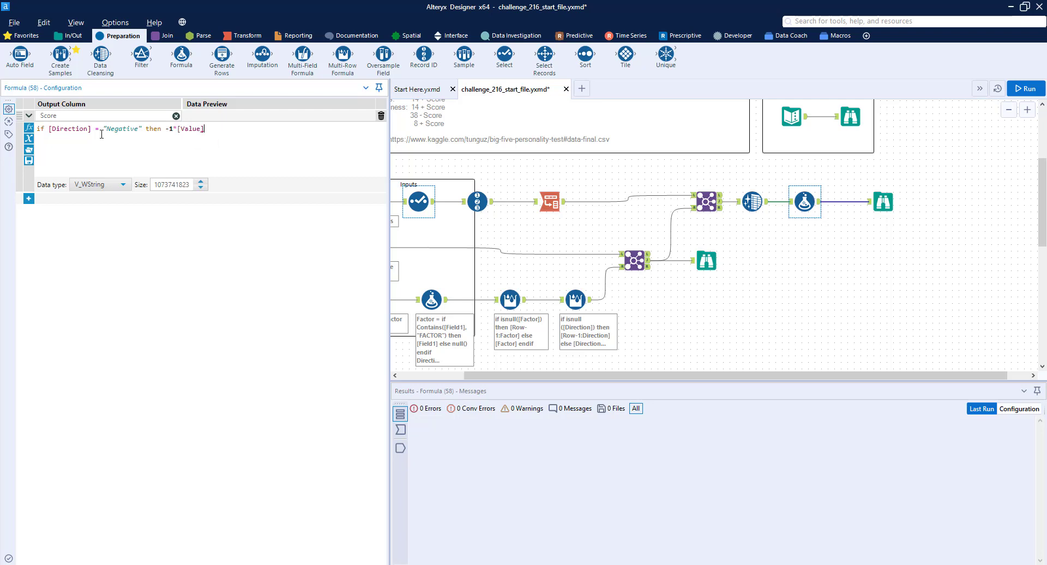
text([Value] endif)
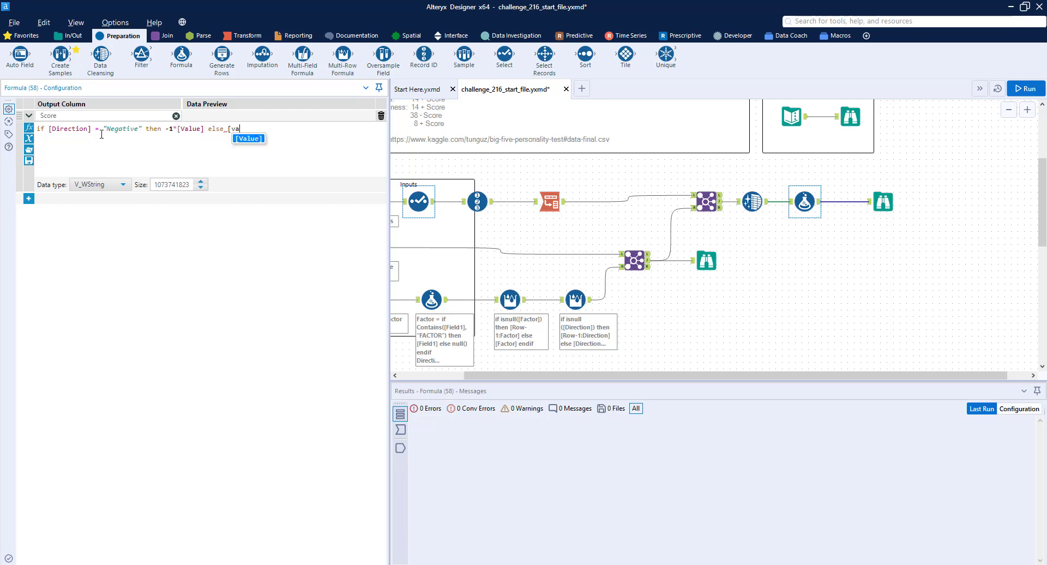
click(100, 185)
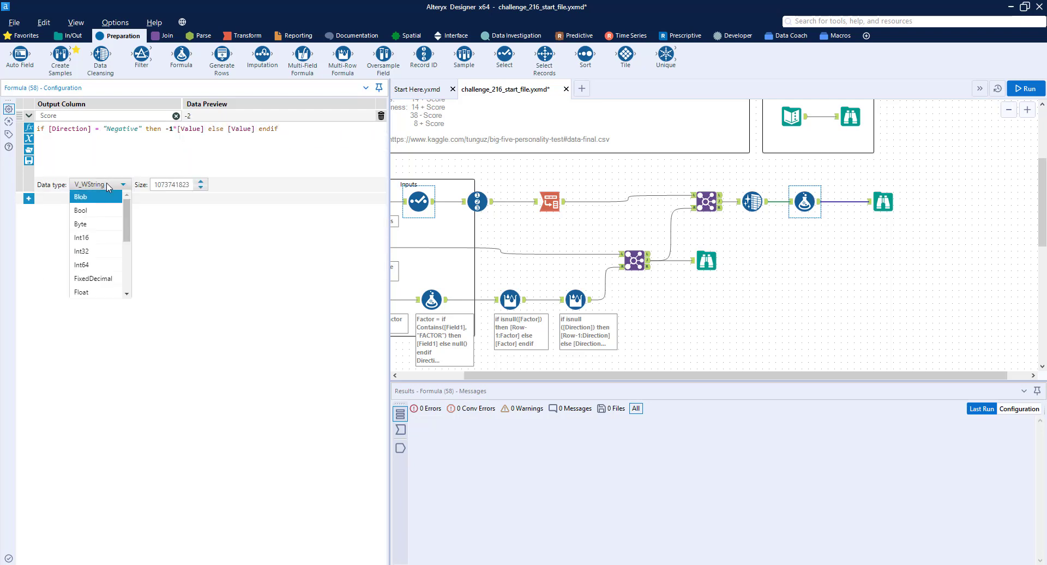
click(104, 230)
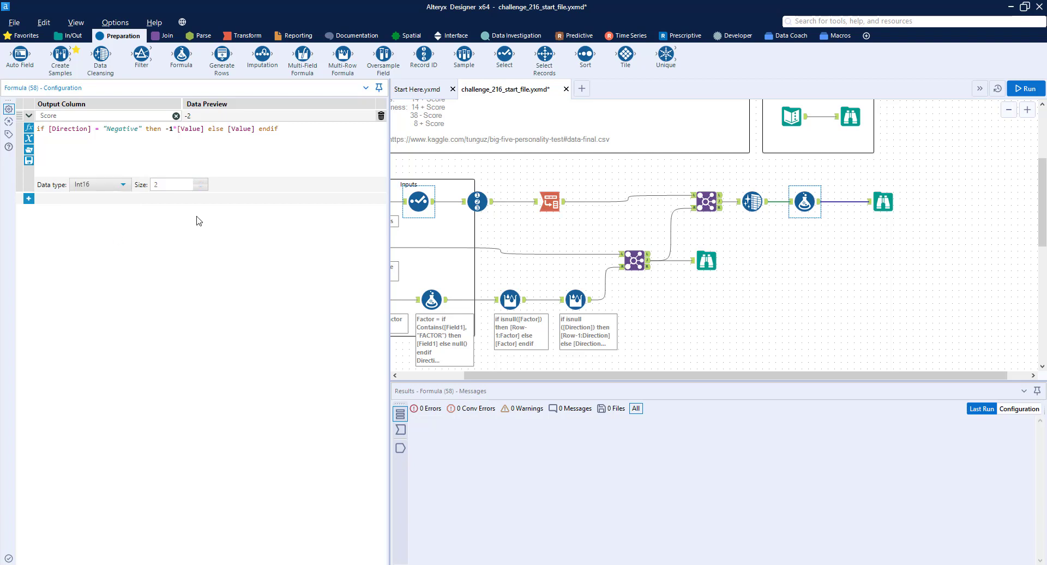
Run the workflow and inspect the Score column in the upper Browse results.
click(975, 104)
key(ctrl+r)
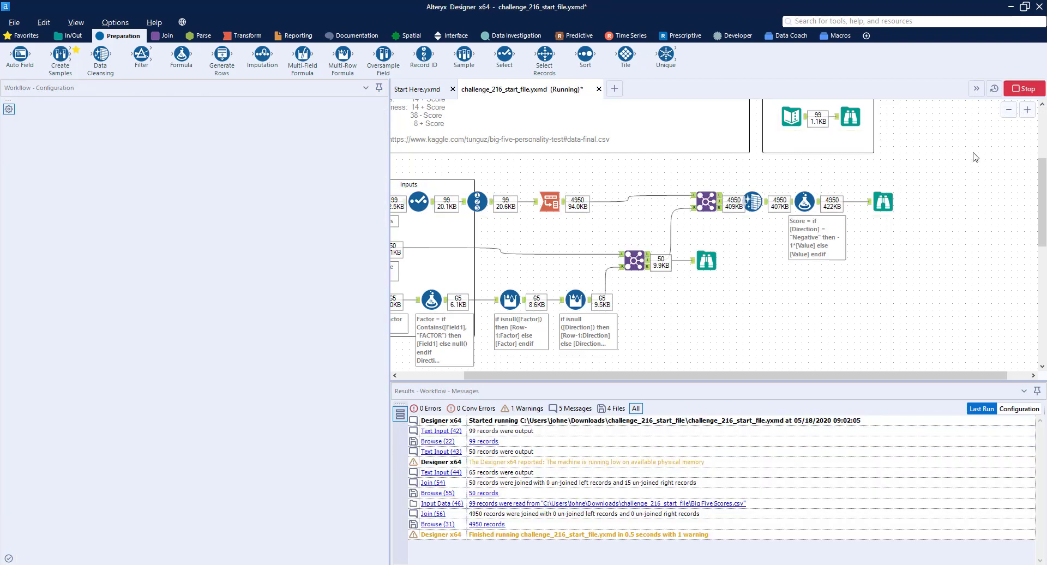
click(883, 202)
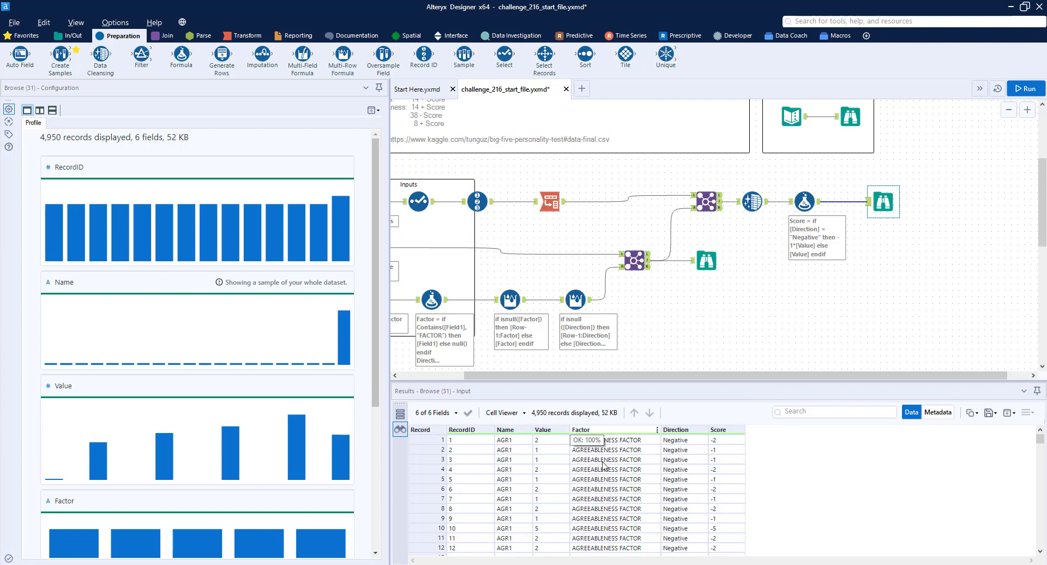
Move the upper Browse further along and insert a Summarize tool between it and the Score Formula tool.
drag(709, 376, 794, 357)
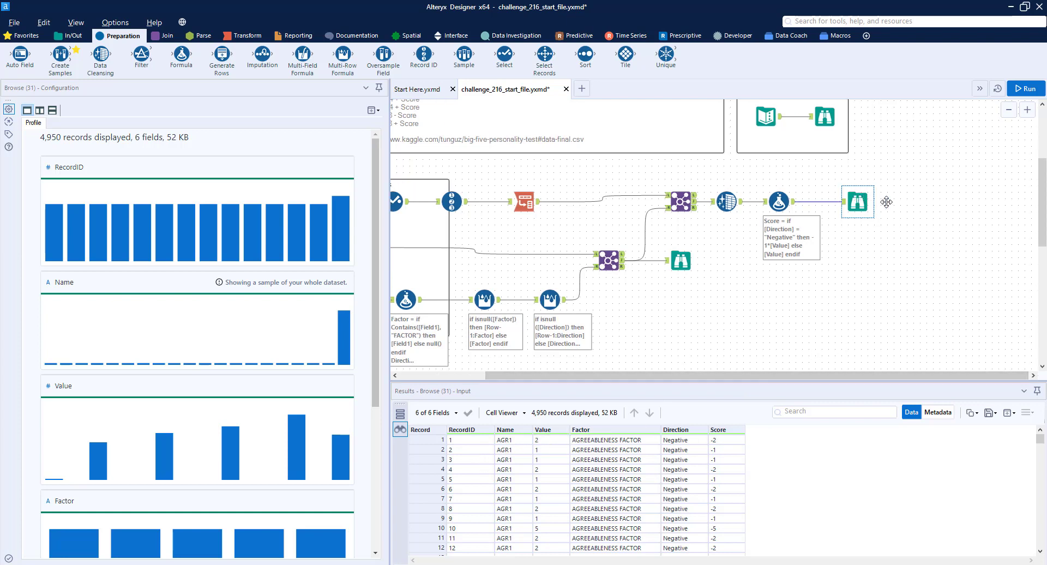
drag(886, 202, 945, 202)
click(244, 36)
drag(182, 55, 838, 201)
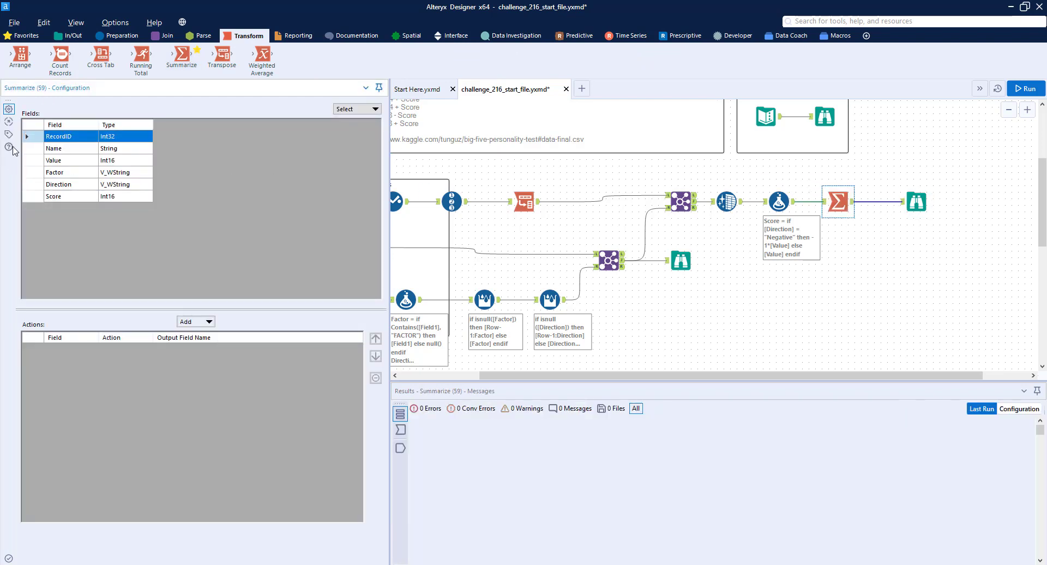
Configure the Summarize tool to group by RecordID and Factor and to sum Score.
ctrl+click(70, 174)
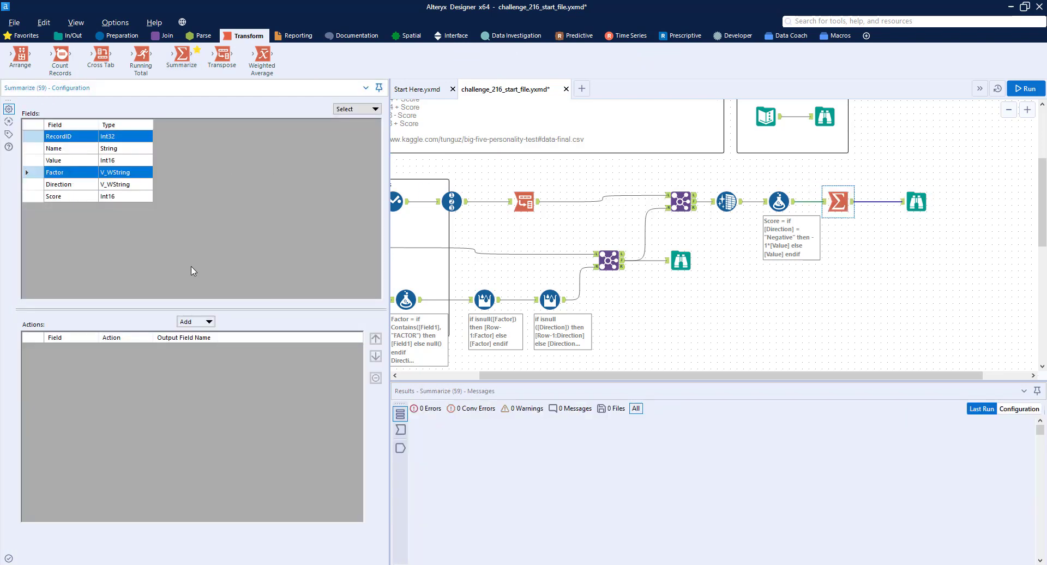
click(196, 322)
click(202, 334)
click(84, 197)
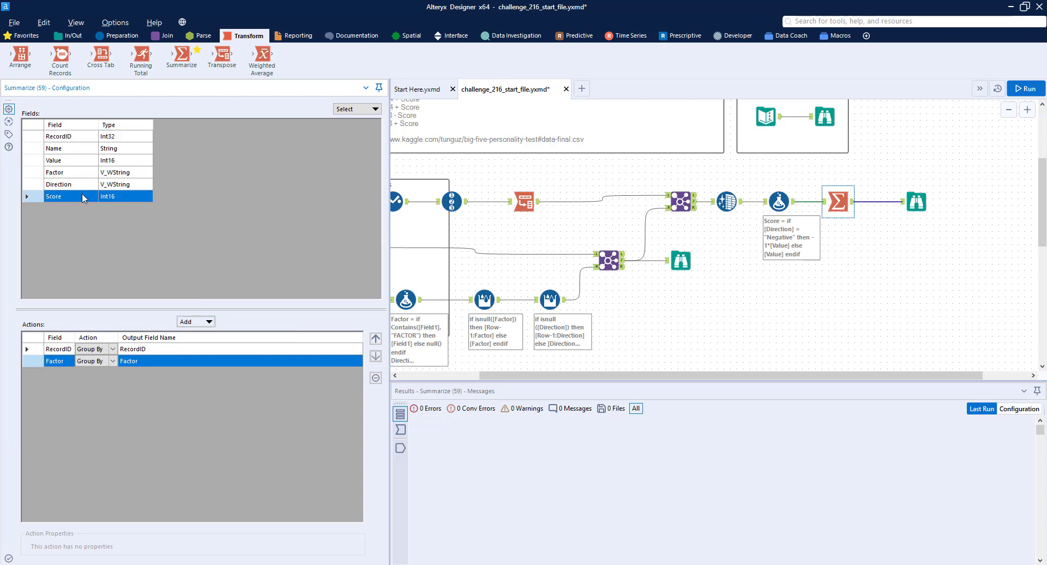
click(196, 321)
click(207, 346)
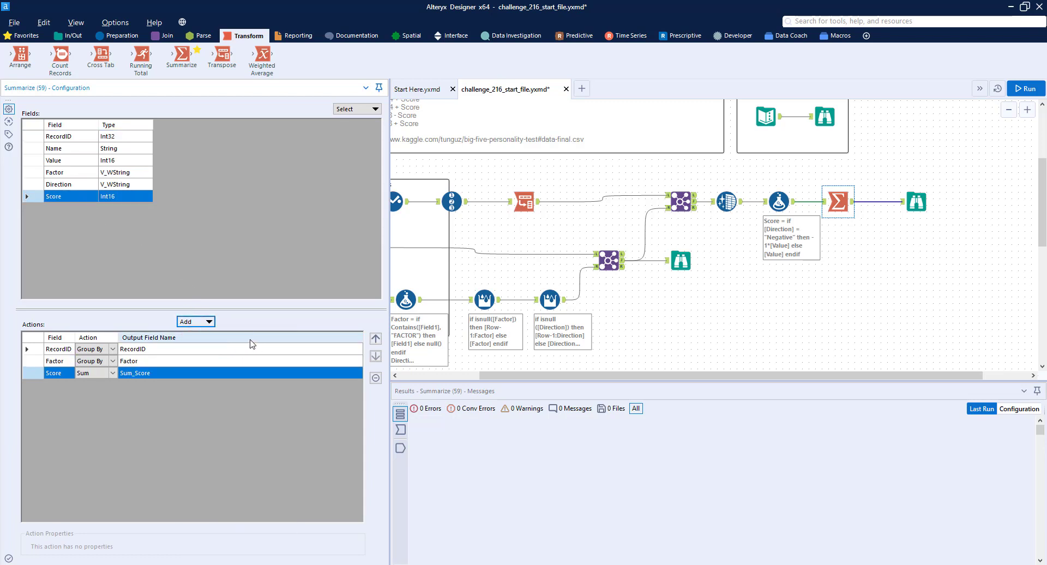
Run the workflow and compare the summarized factor scores with the expected results in the Output container's Browse.
click(927, 187)
key(ctrl+r)
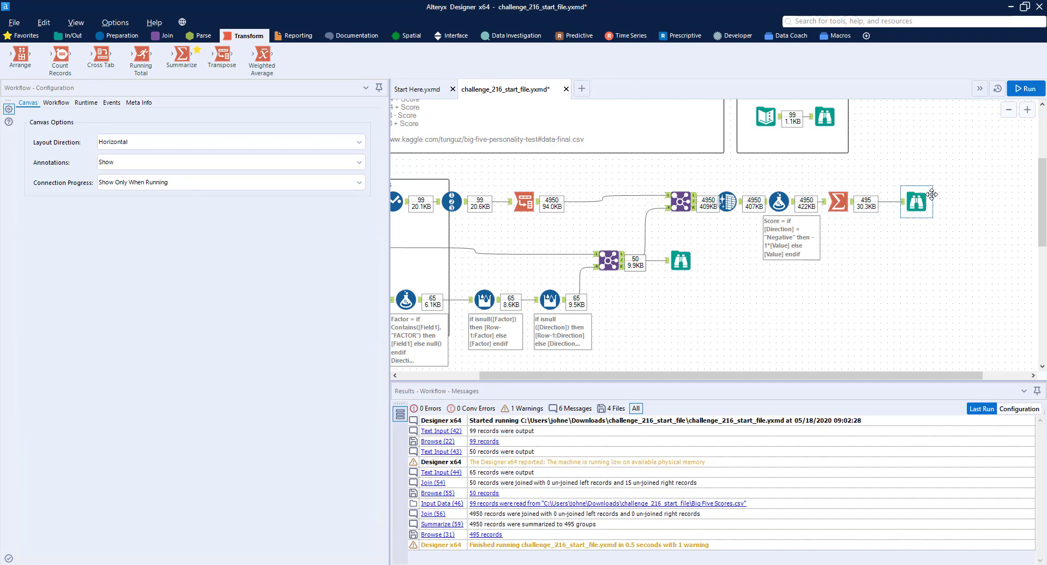
click(917, 202)
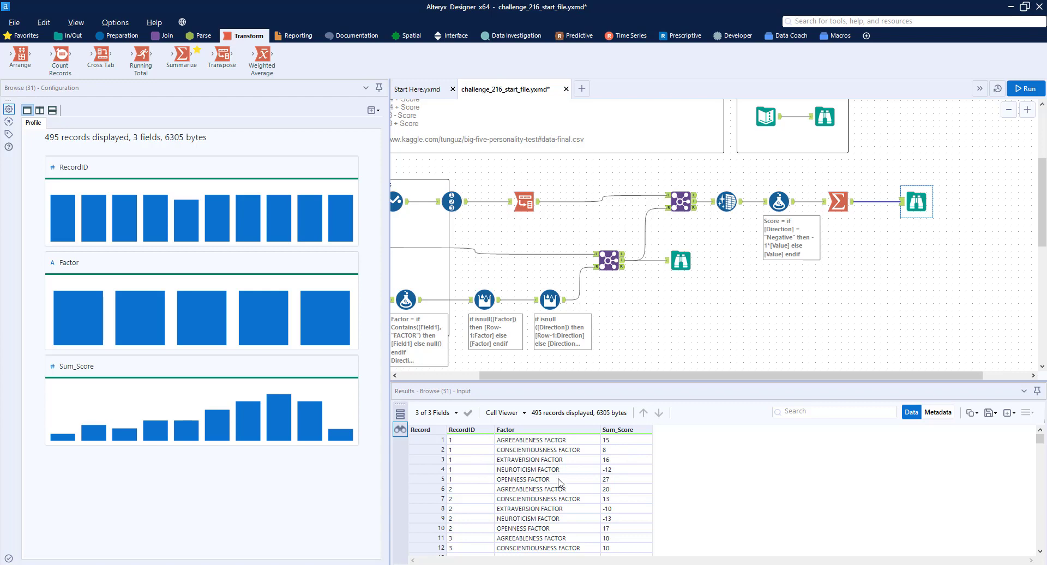
drag(703, 376, 923, 266)
scroll(888, 282, up, 1)
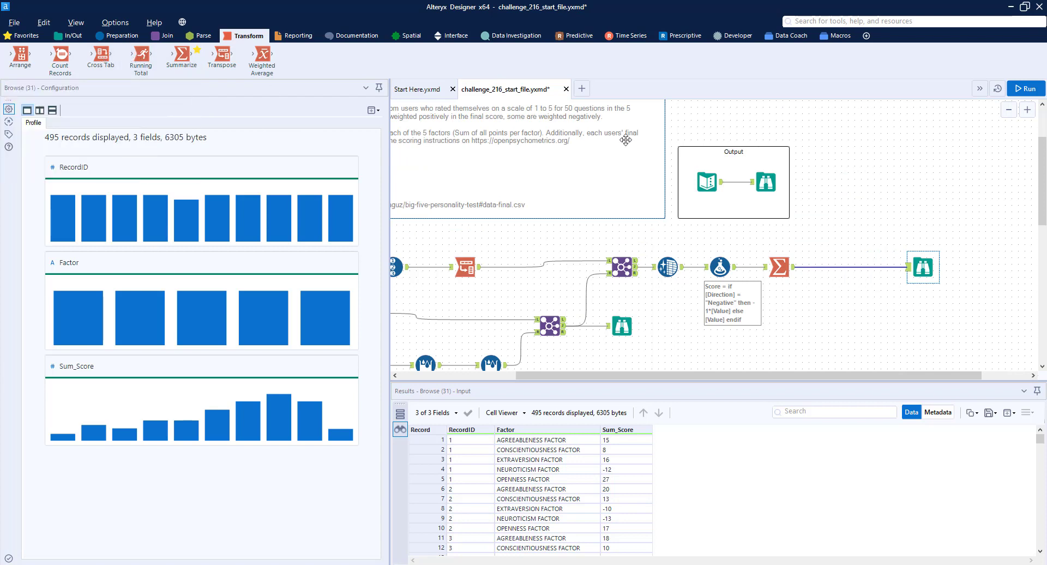
click(767, 182)
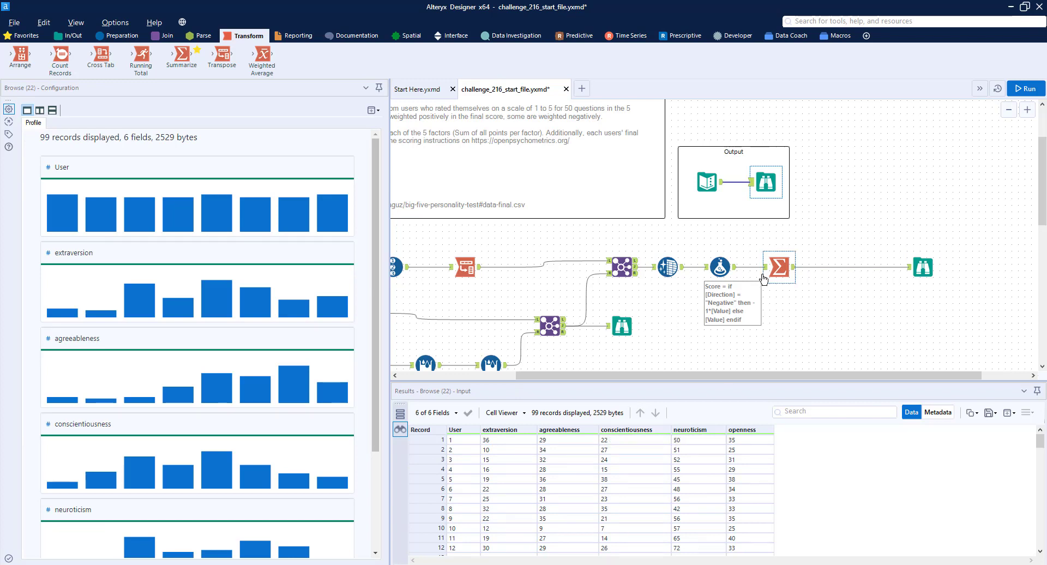
Insert a Cross Tab after the Summarize tool, grouped by RecordID, with Factor as column headers and Sum_Score as values, aggregated by Sum.
drag(101, 54, 839, 267)
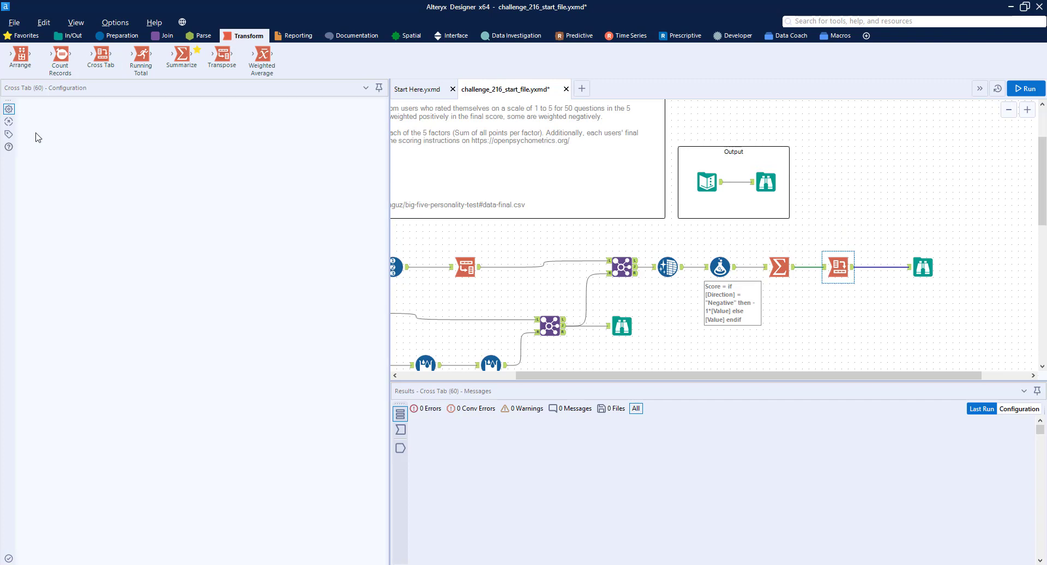
click(38, 180)
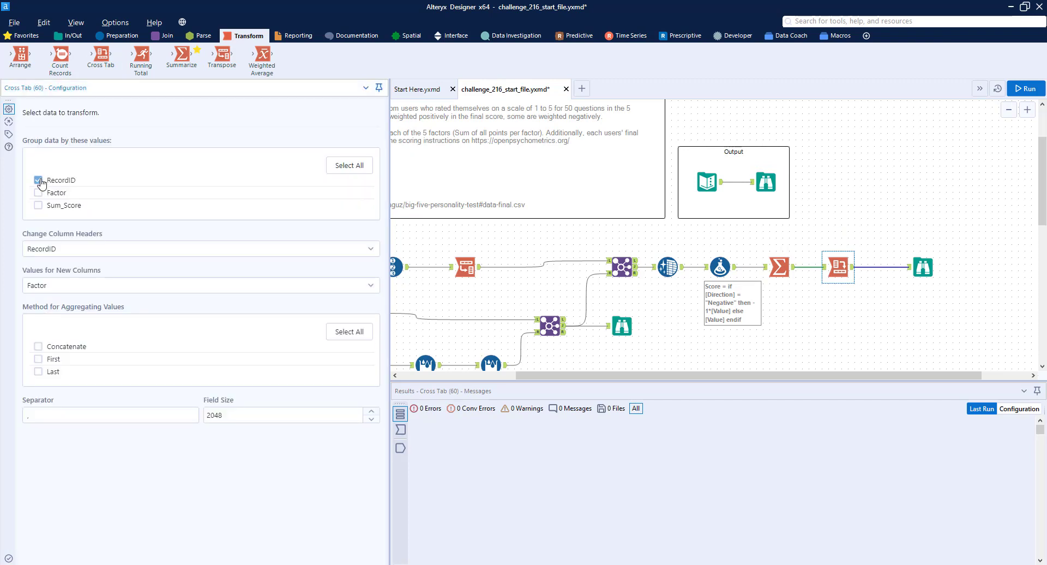
click(79, 250)
click(71, 286)
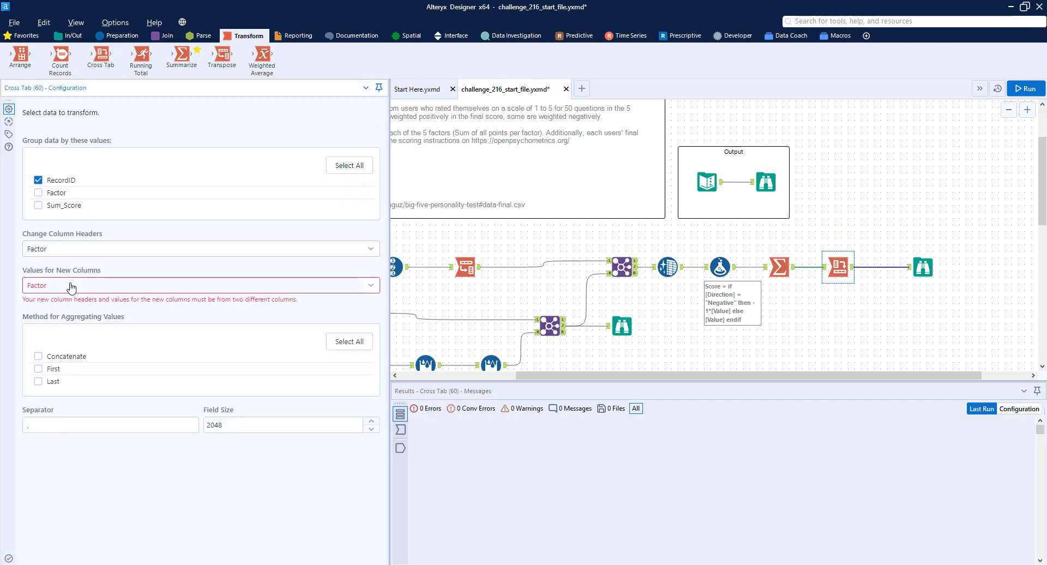
click(71, 286)
click(63, 341)
click(39, 347)
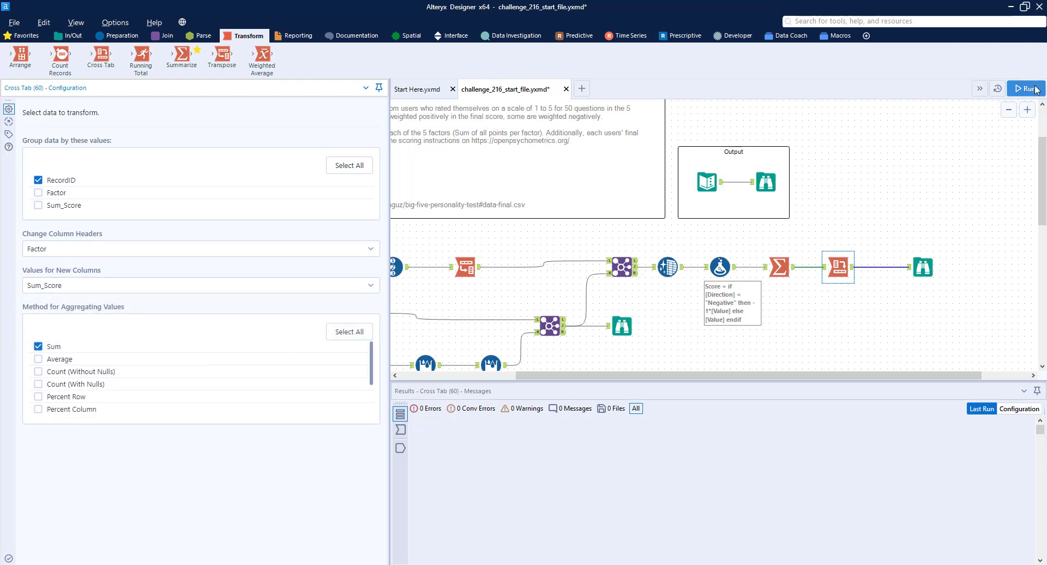
Examine the cross-tabbed factor scores in the final Browse and the score adjustments listed in the challenge description.
click(923, 267)
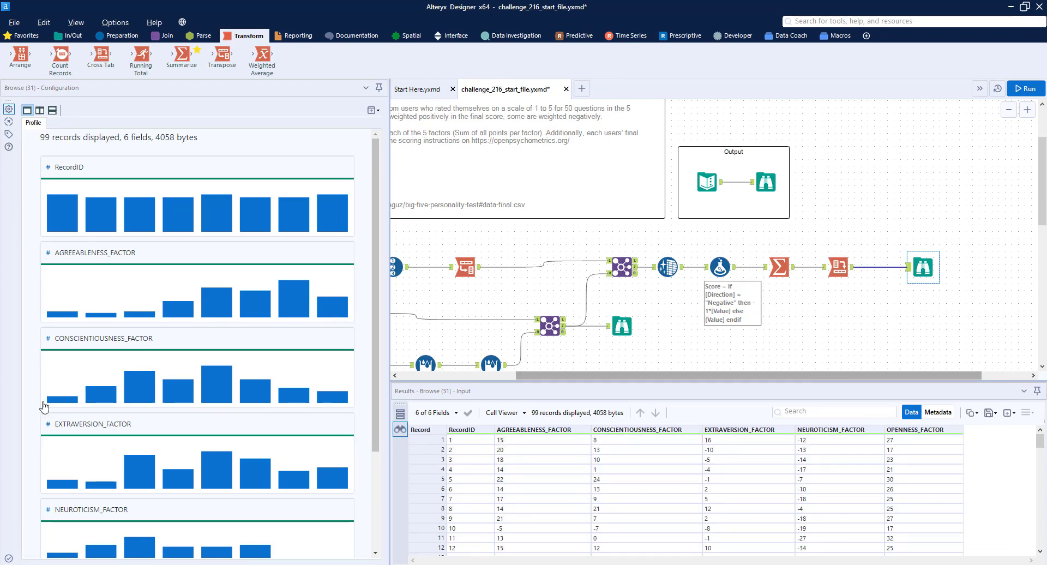
drag(693, 375, 584, 375)
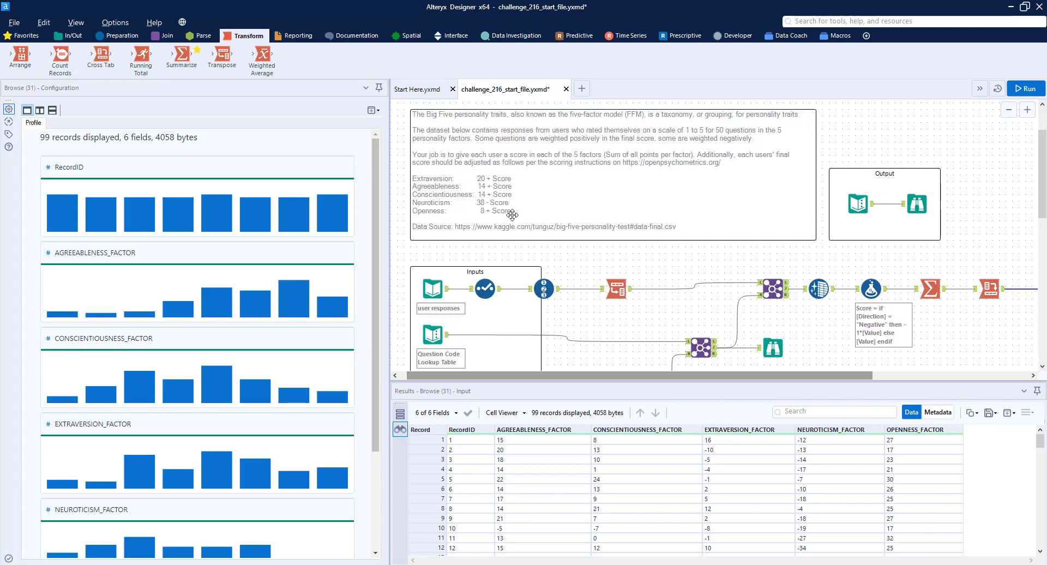
scroll(513, 214, up, 1)
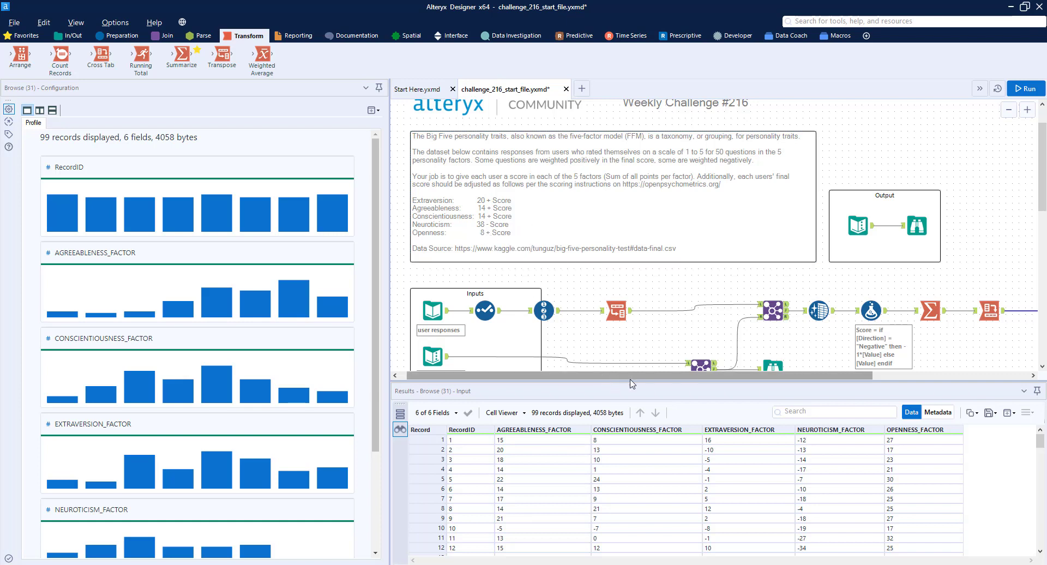
drag(603, 375, 929, 310)
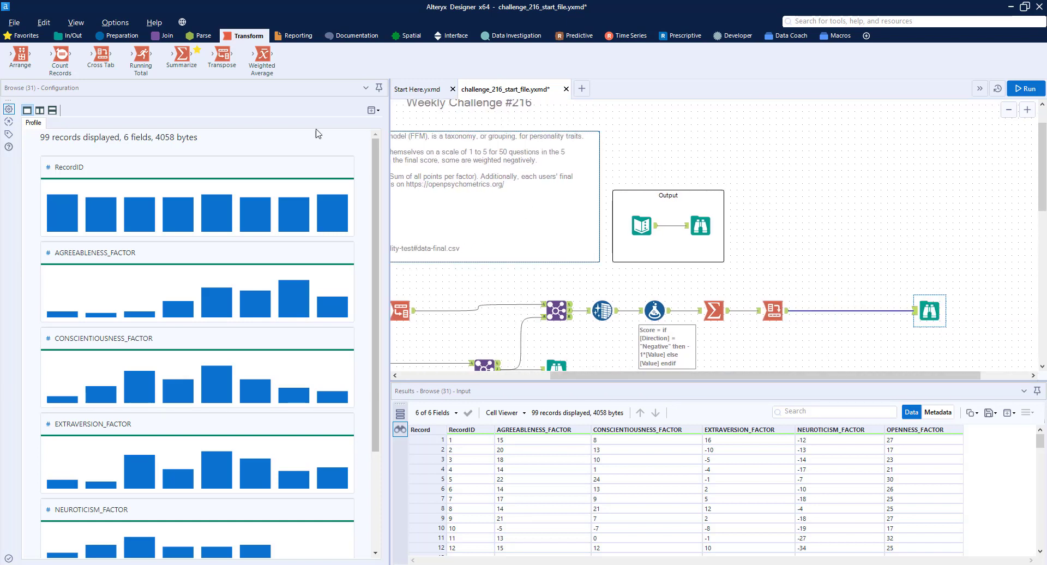
Insert a Formula tool between the Cross Tab and the final Browse, setting AGREEABLENESS_FACTOR to 14+[AGREEABLENESS_FACTOR].
click(122, 36)
drag(181, 54, 832, 311)
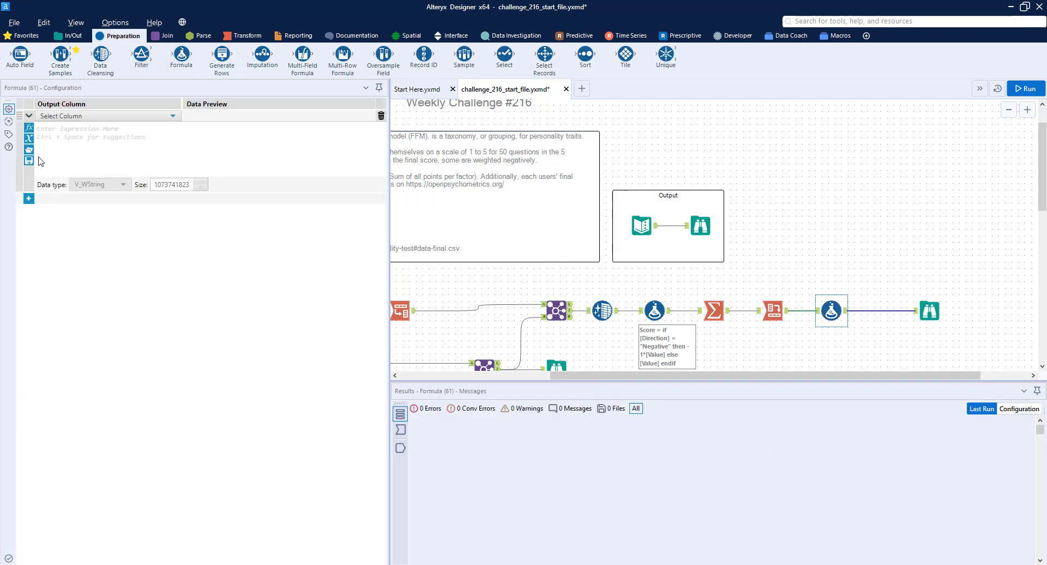
click(58, 117)
click(68, 155)
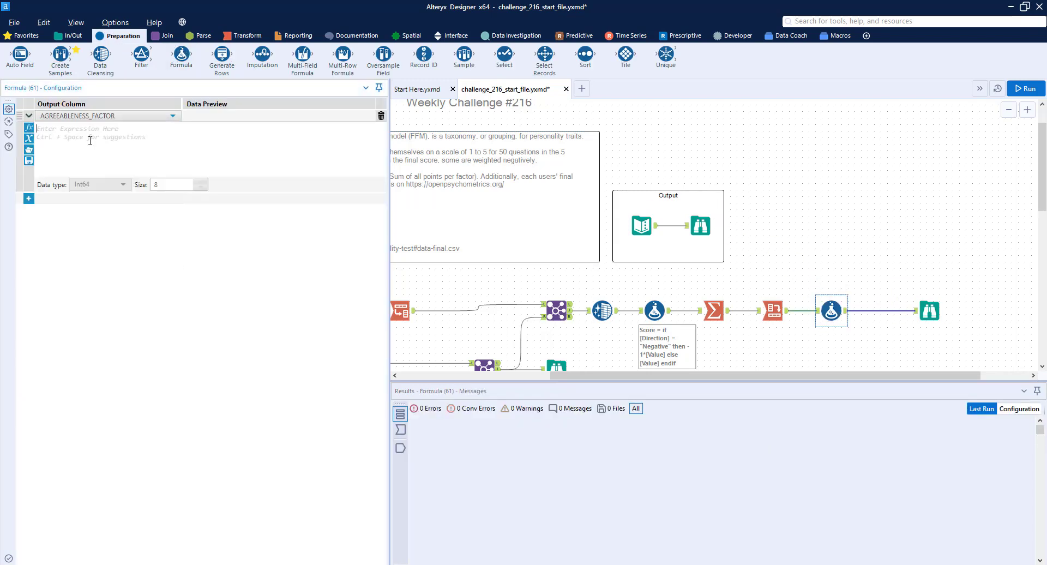
drag(573, 376, 414, 375)
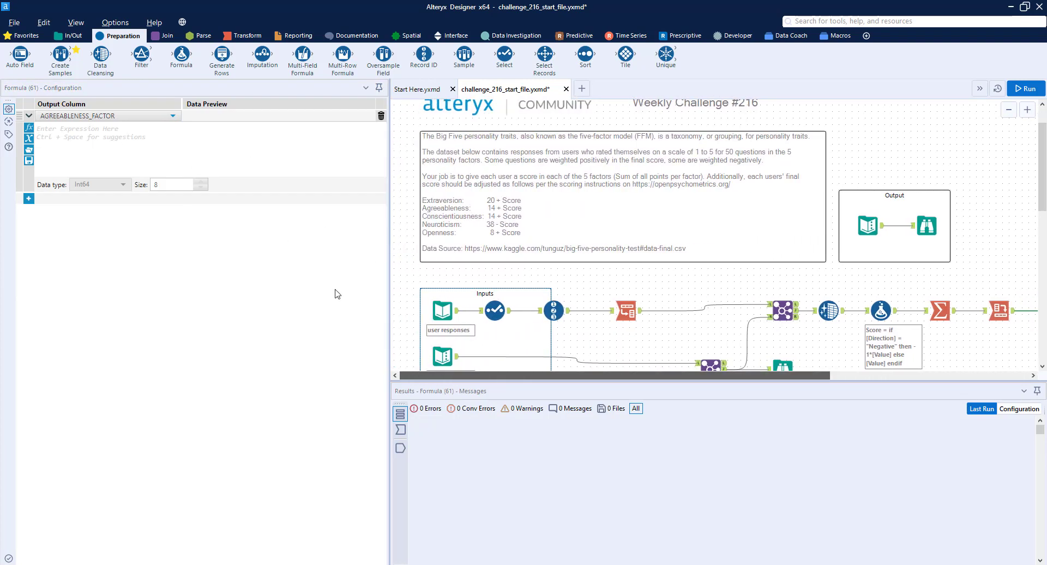
click(258, 161)
text(14+[AGREEABLENESS_FACTOR])
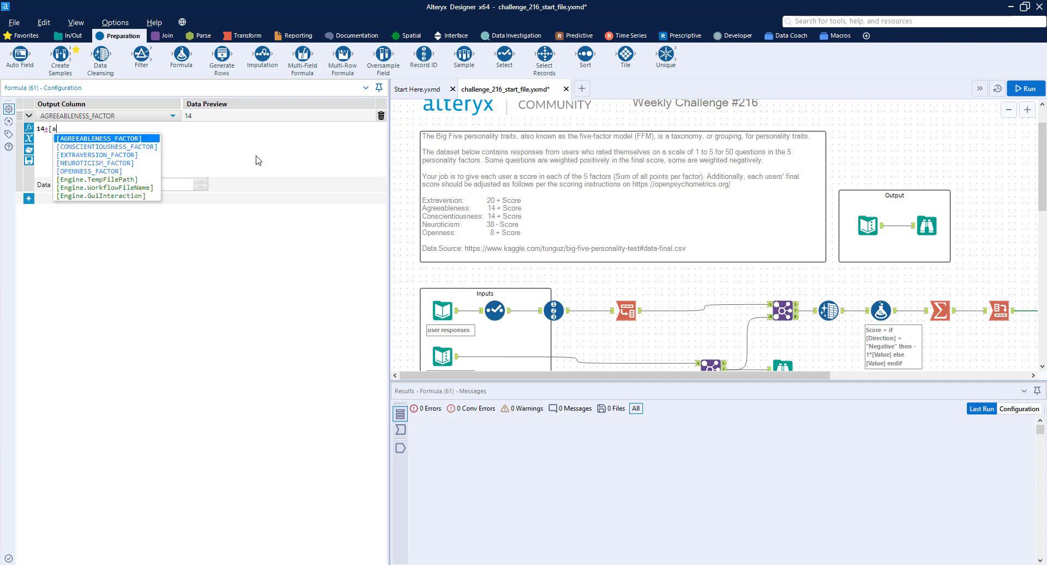
key(Tab)
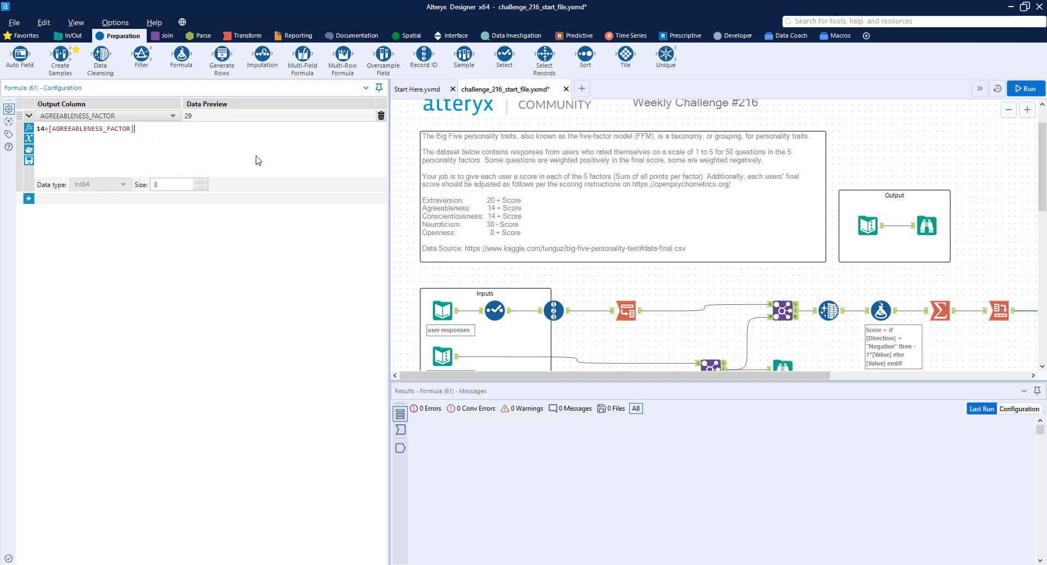
Add an expression to the Formula tool that sets CONSCIENTIOUSNESS_FACTOR to 14+[CONSCIENTIOUSNESS_FACTOR].
click(29, 199)
click(56, 200)
click(77, 250)
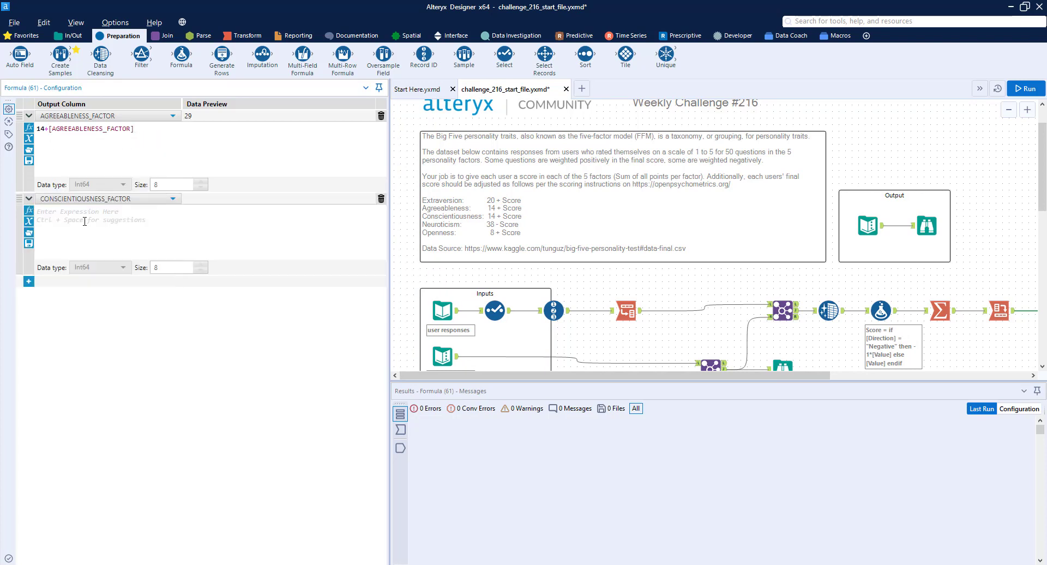
click(85, 221)
text(14+[CONSCIENTIOUSNESS_FACTOR])
key(Tab)
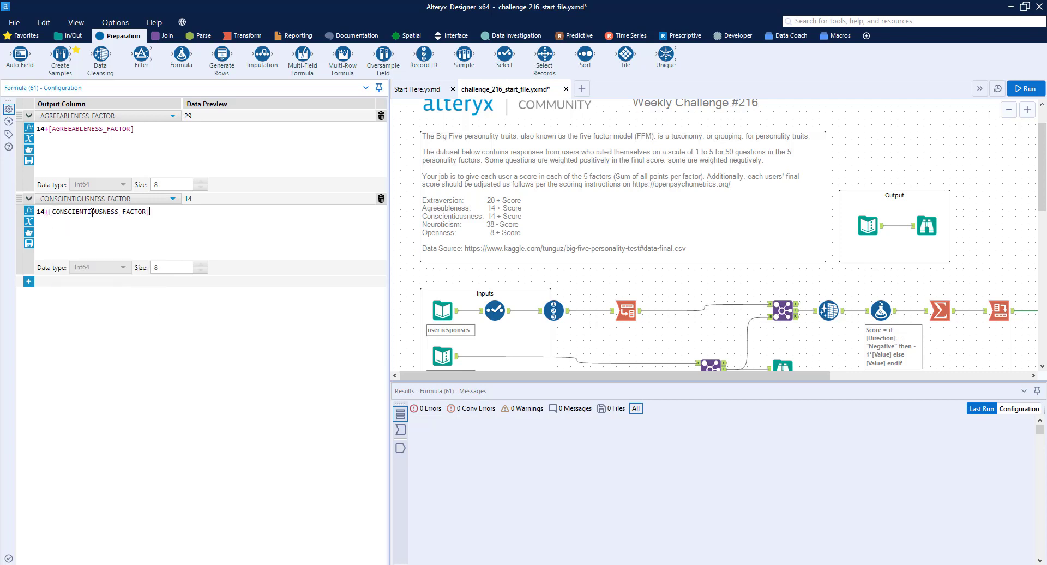
Add an expression to the Formula tool that sets EXTRAVERSION_FACTOR to 20+[EXTRAVERSION_FACTOR].
click(28, 282)
click(82, 281)
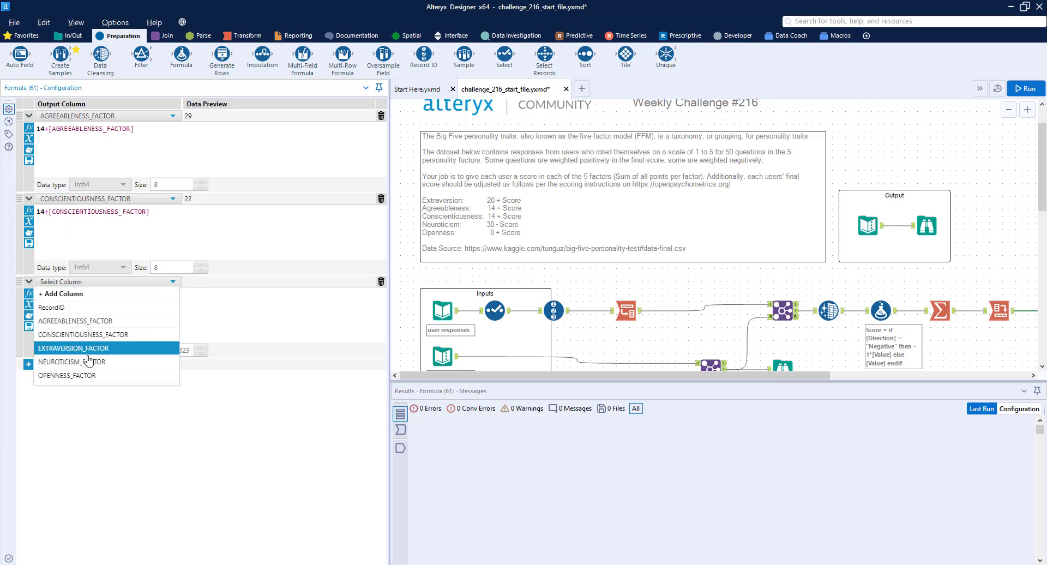
click(73, 348)
click(96, 303)
text(2)
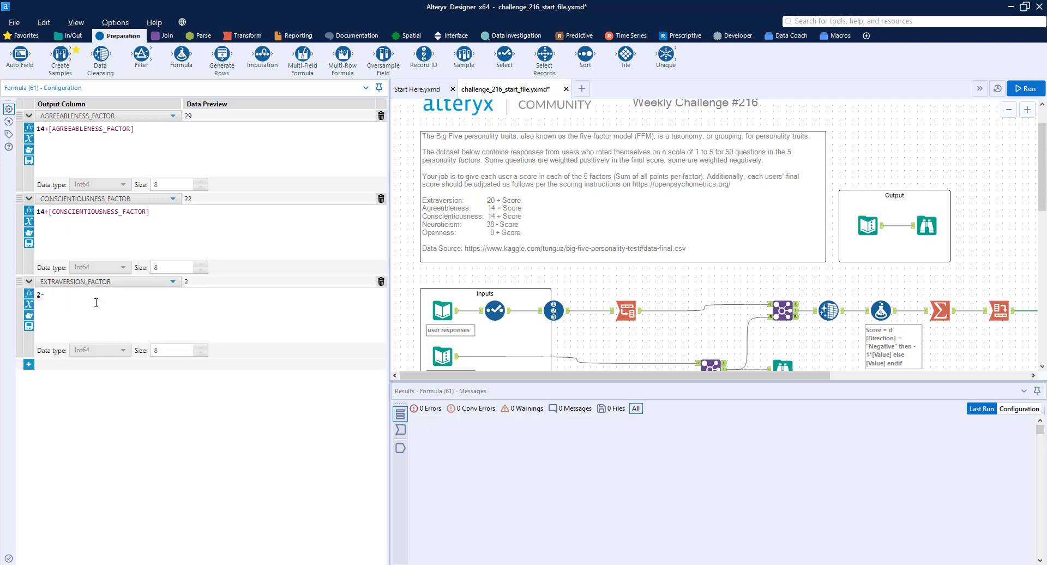
text(0+[EXTRAVERSION_FACTOR])
key(Tab)
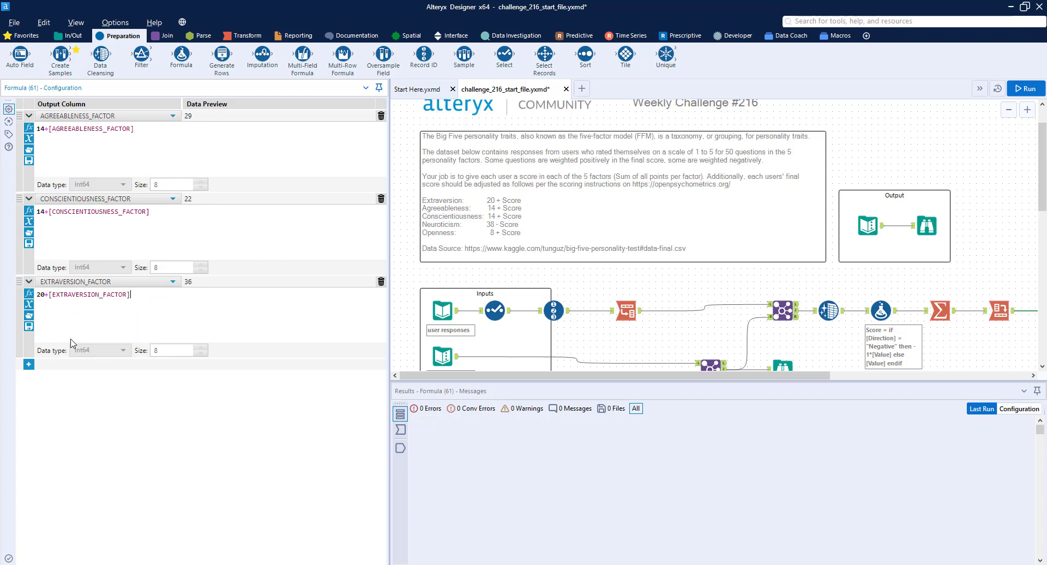
Add an expression to the Formula tool that sets NEUROTICISM_FACTOR to 38-[NEUROTICISM_FACTOR].
click(28, 365)
click(77, 364)
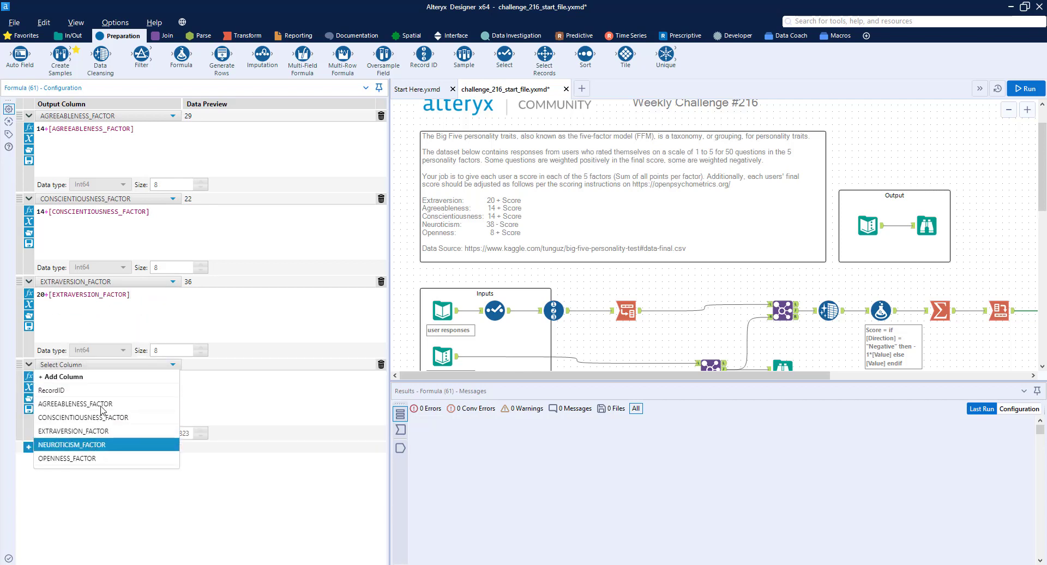
click(81, 444)
click(109, 386)
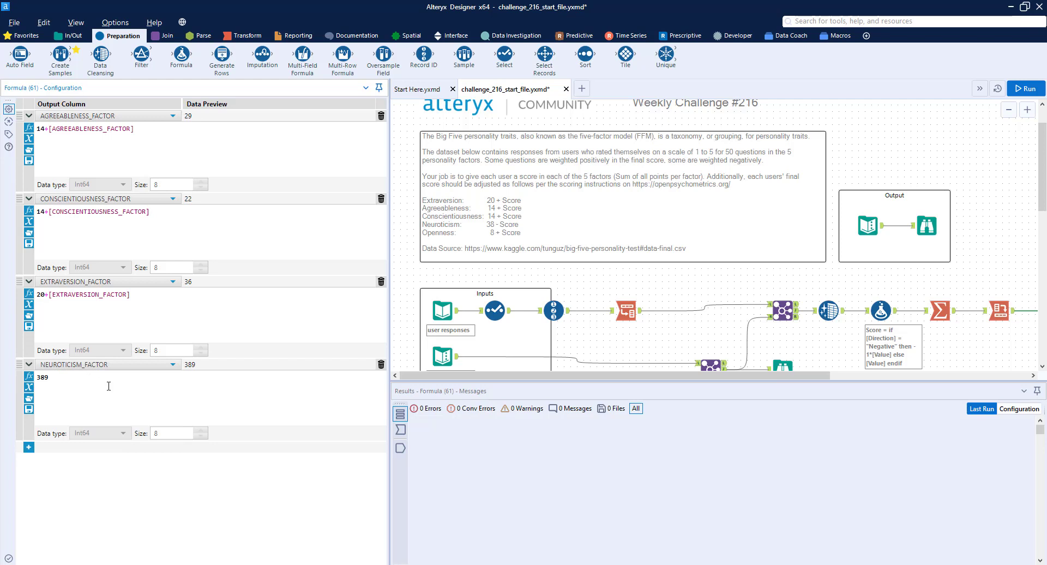
text(38-[NEUROTICISM_FACTOR])
key(Tab)
Add an expression to the Formula tool that sets OPENNESS_FACTOR to 8+[OPENNESS_FACTOR].
click(28, 447)
click(77, 447)
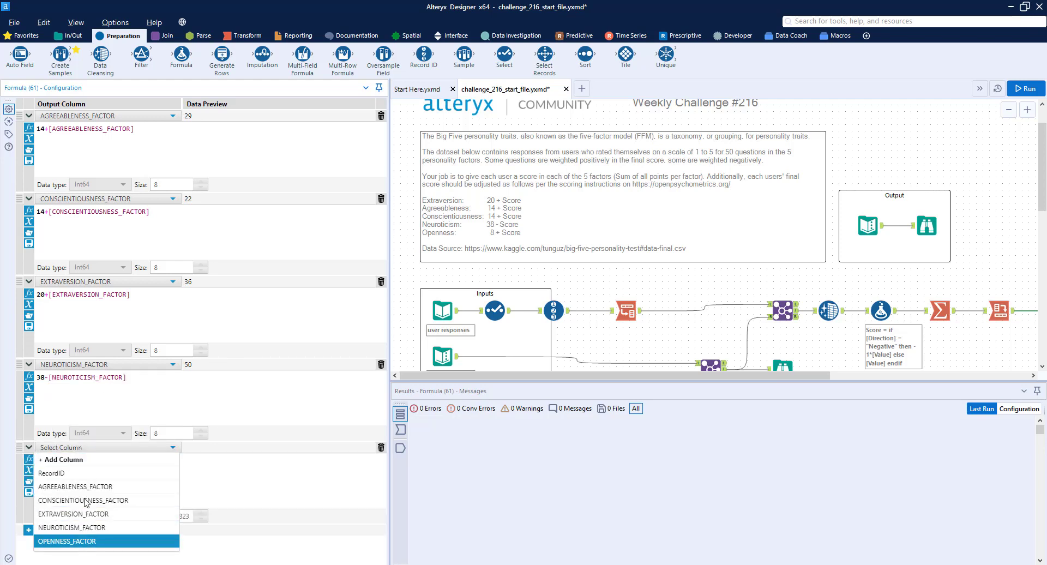
click(84, 542)
click(101, 477)
text(8)
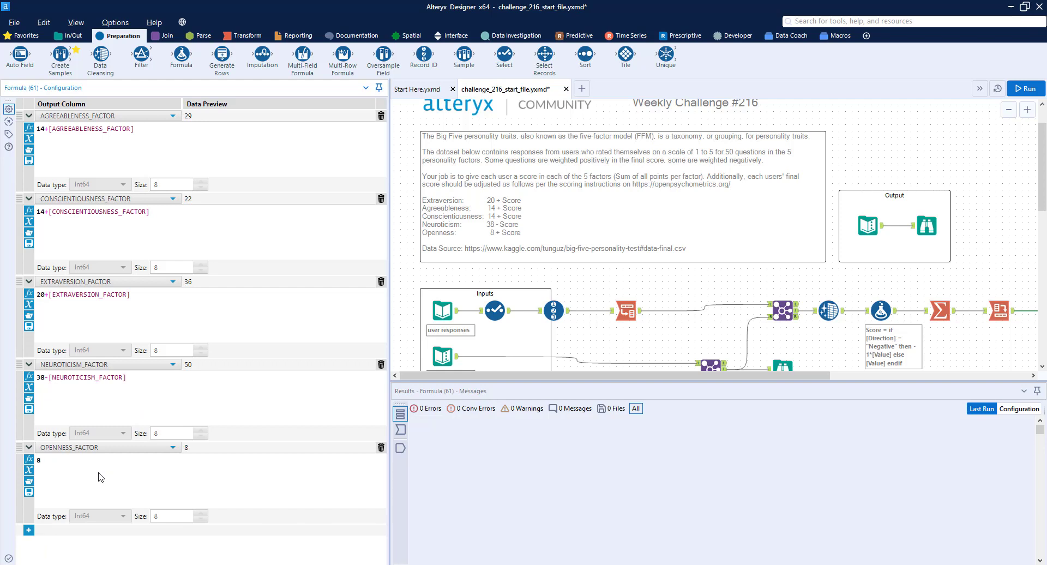
text(+[OPENNESS_FACTOR])
key(Tab)
Check the expected output's columns, insert a Select tool between the new Formula tool and the final Browse, and rename RecordID to User.
drag(533, 376, 777, 319)
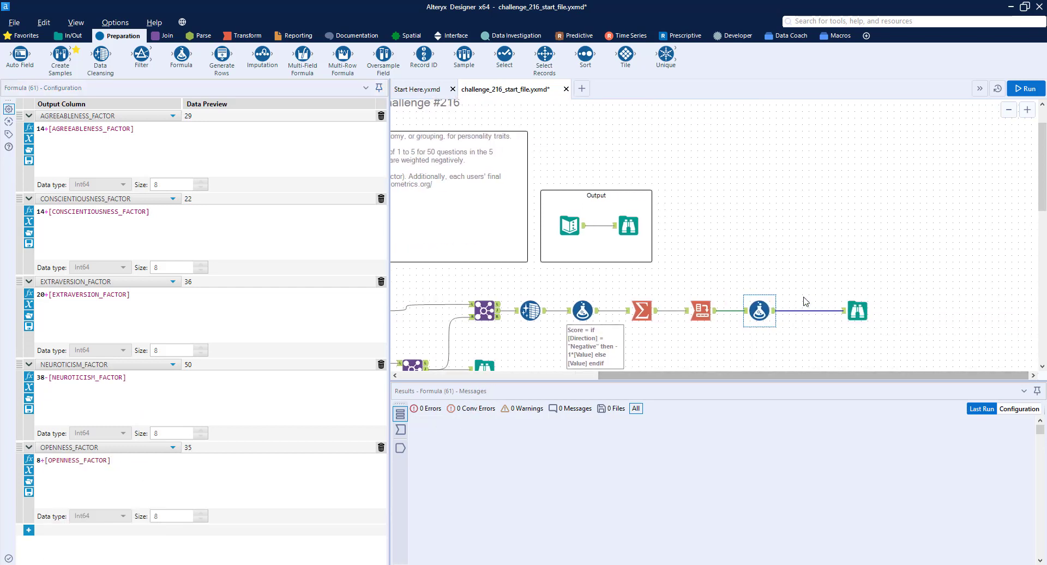
click(629, 239)
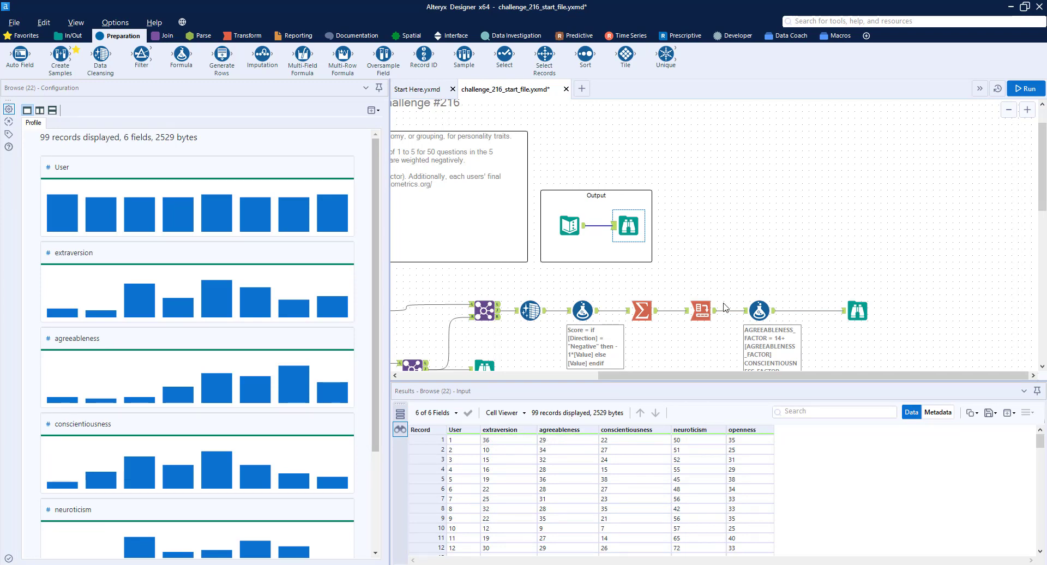
drag(504, 53, 811, 310)
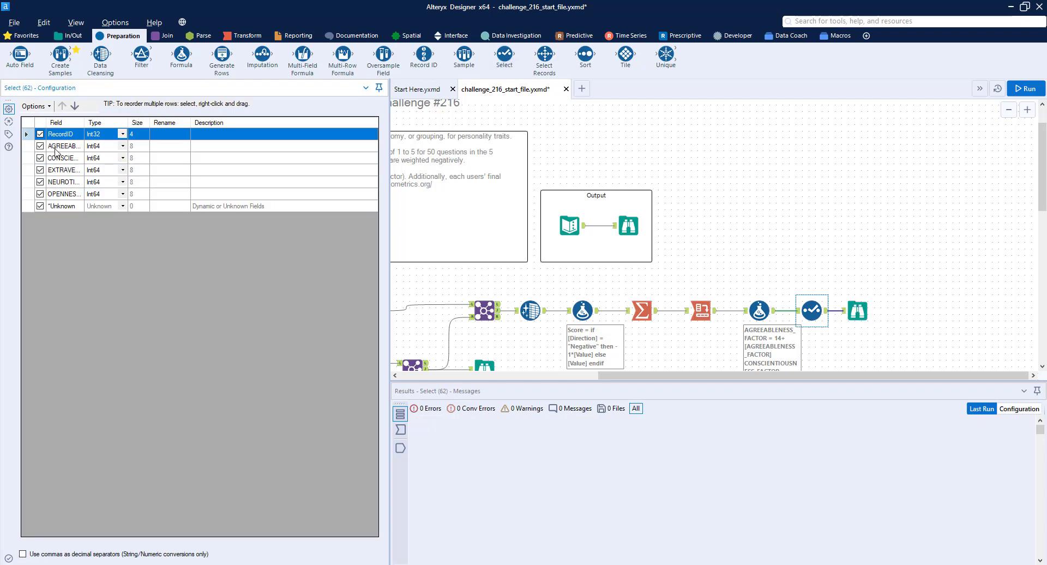
drag(84, 121, 148, 121)
click(239, 136)
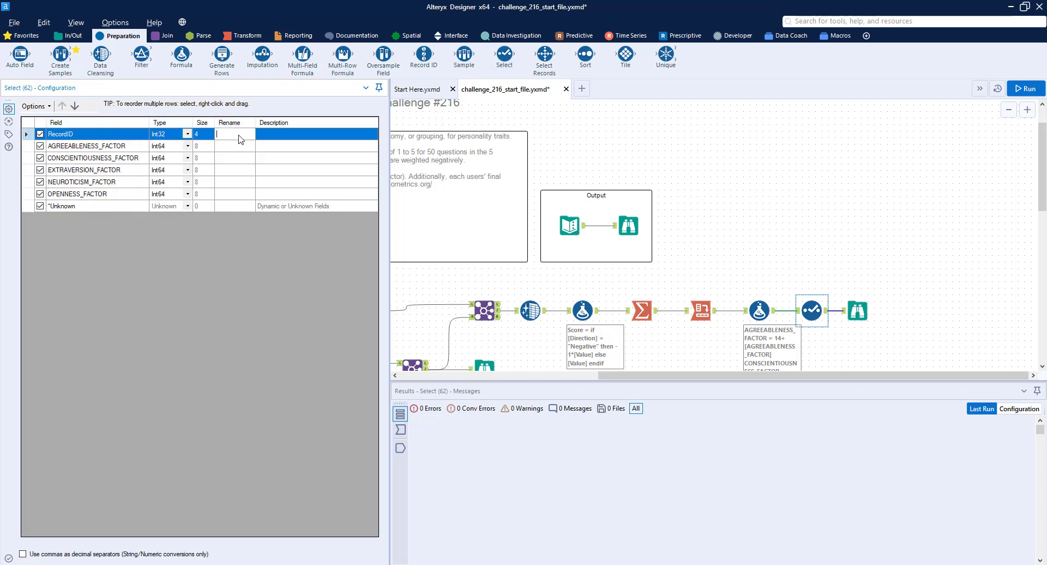
Move EXTRAVERSION_FACTOR directly below RecordID in the Select tool and rename it to extraversion.
click(127, 170)
click(62, 106)
click(62, 106)
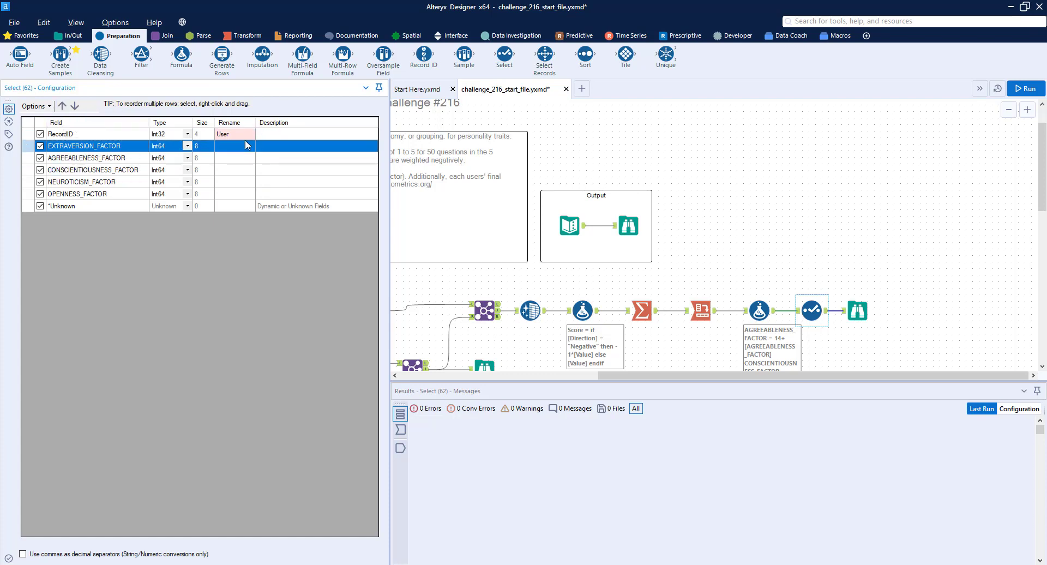
click(239, 146)
text(extraversion)
Rename the remaining factor fields in the Select tool to agreeableness, conscientiousness, neuroticism and openness.
click(229, 156)
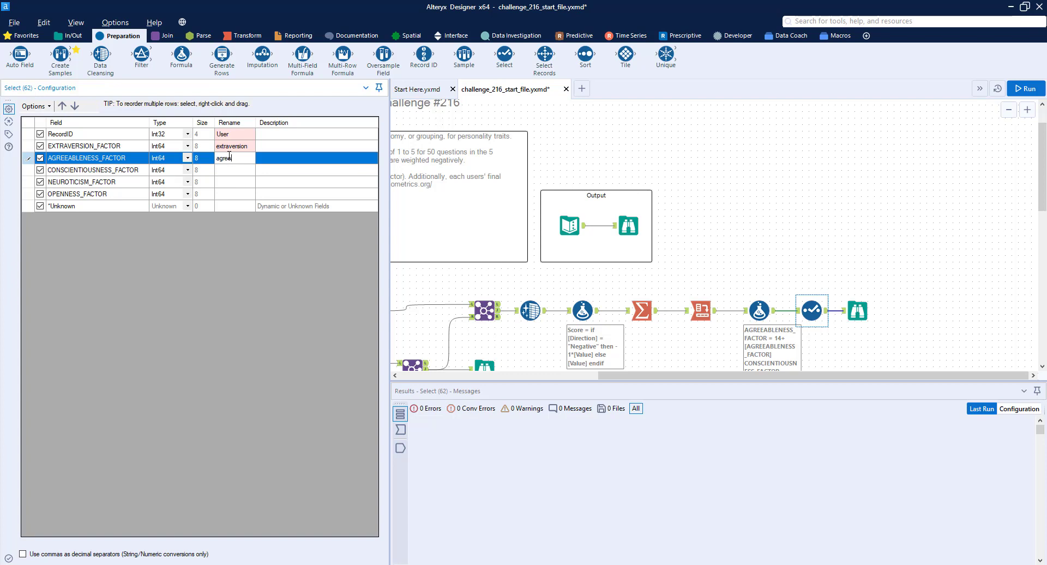
key(Return)
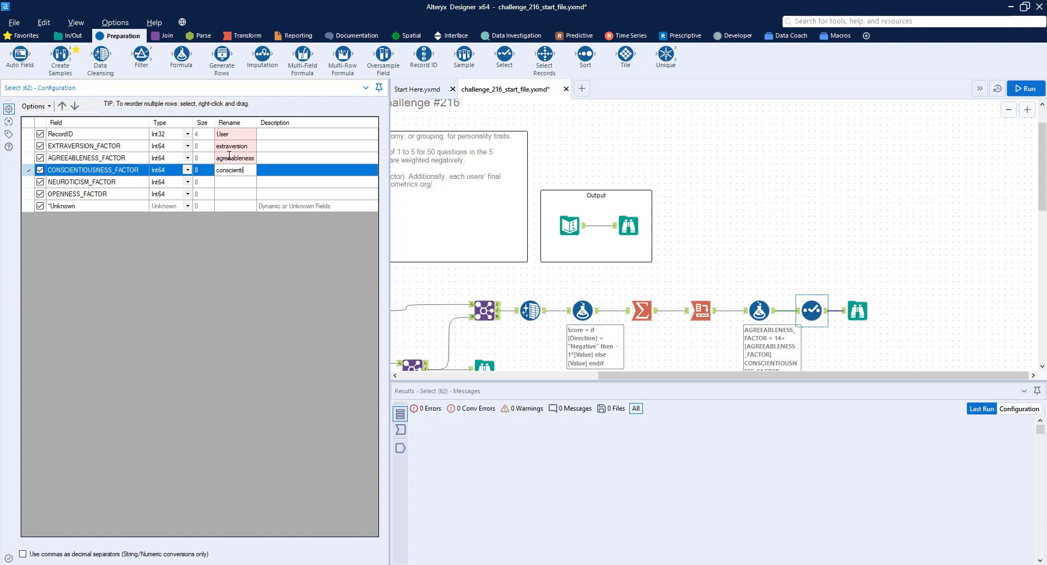
text(conscientiousness)
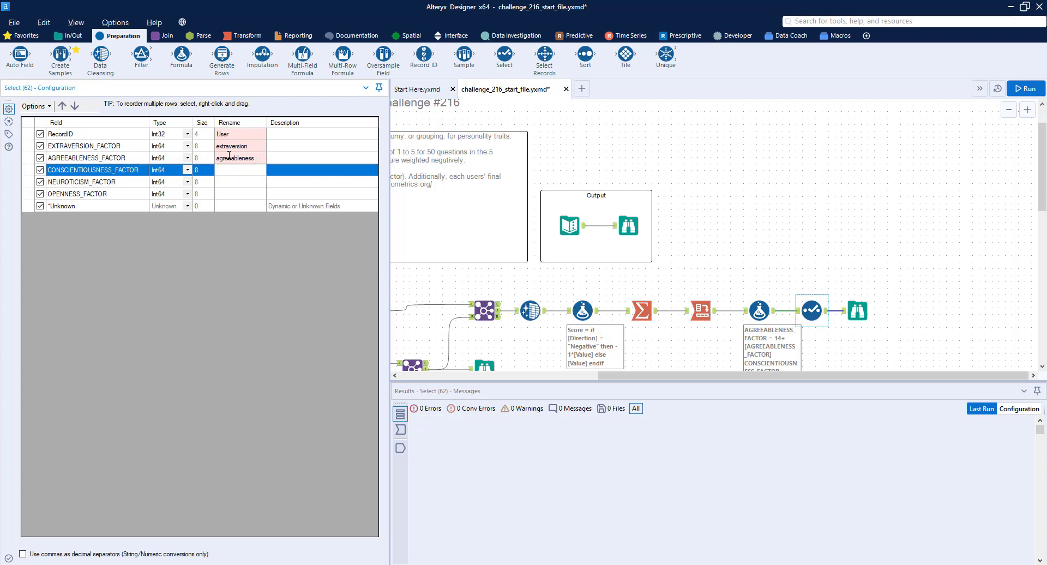
key(Return)
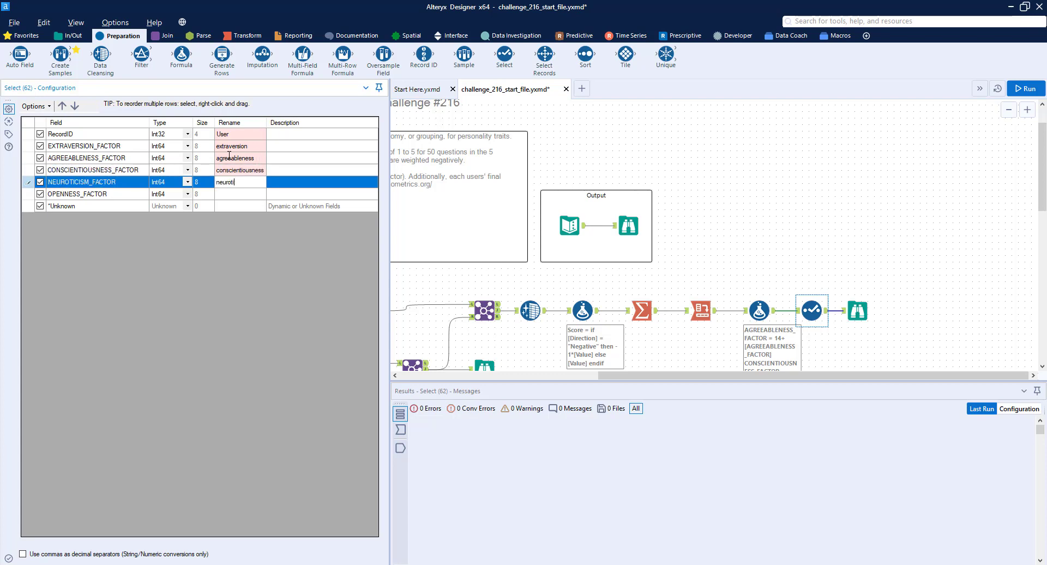
text(neuroticism)
key(Return)
text(openness)
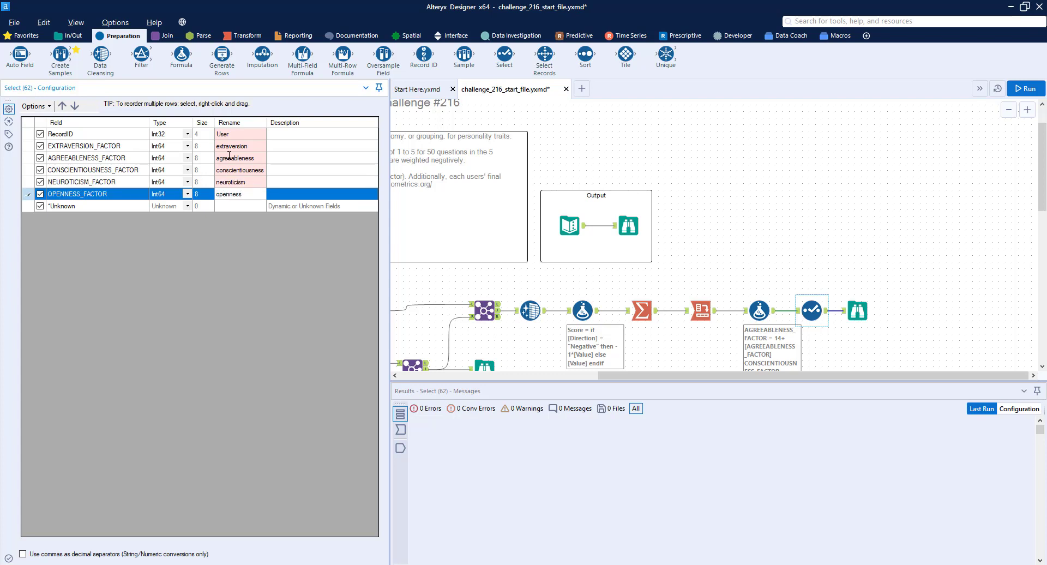
Run the workflow and compare the final Browse with the expected results in the Output container across several record ranges.
key(ctrl+r)
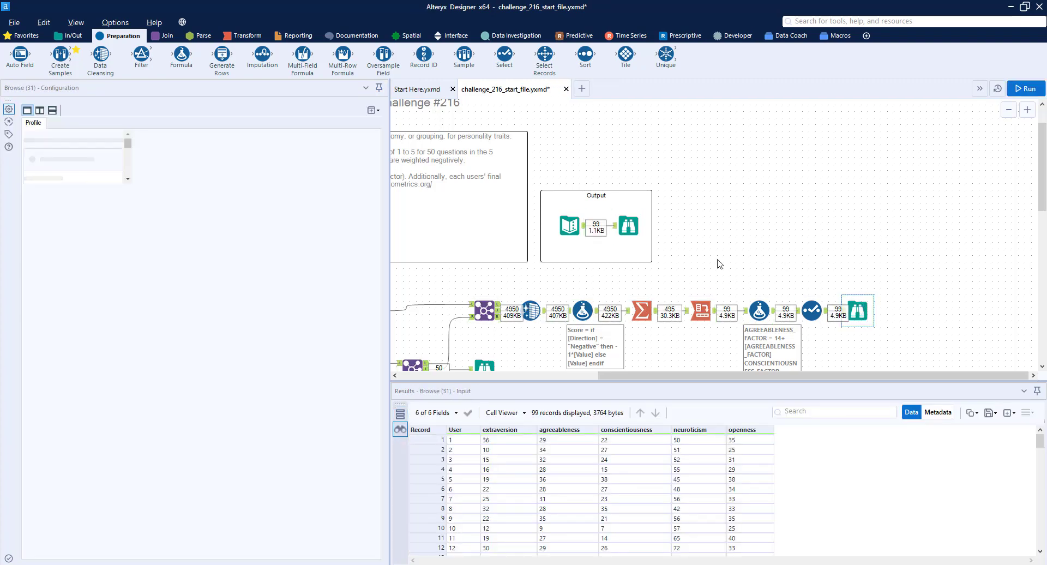
click(629, 228)
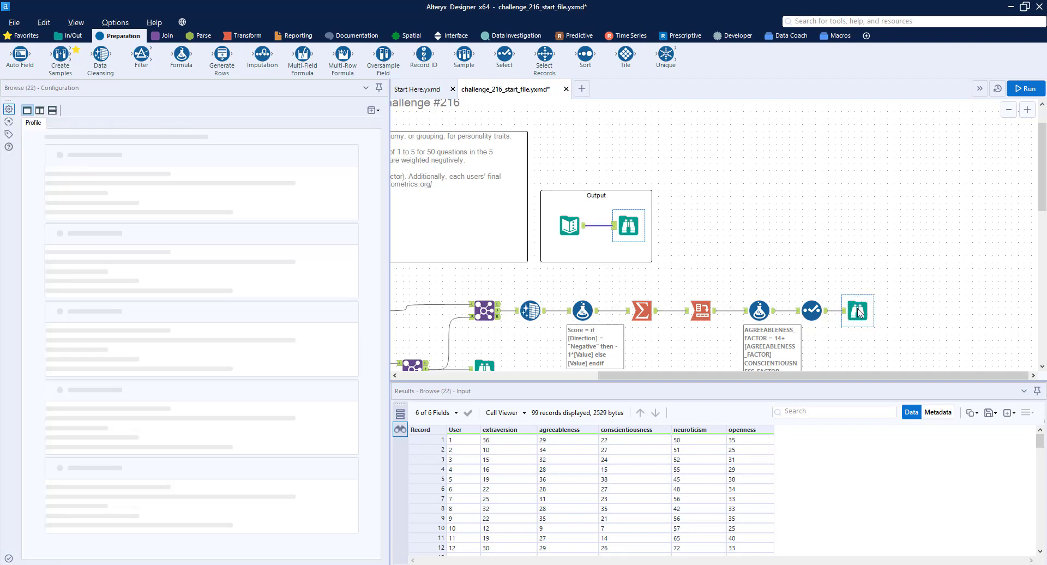
scroll(803, 502, down, 6)
click(628, 225)
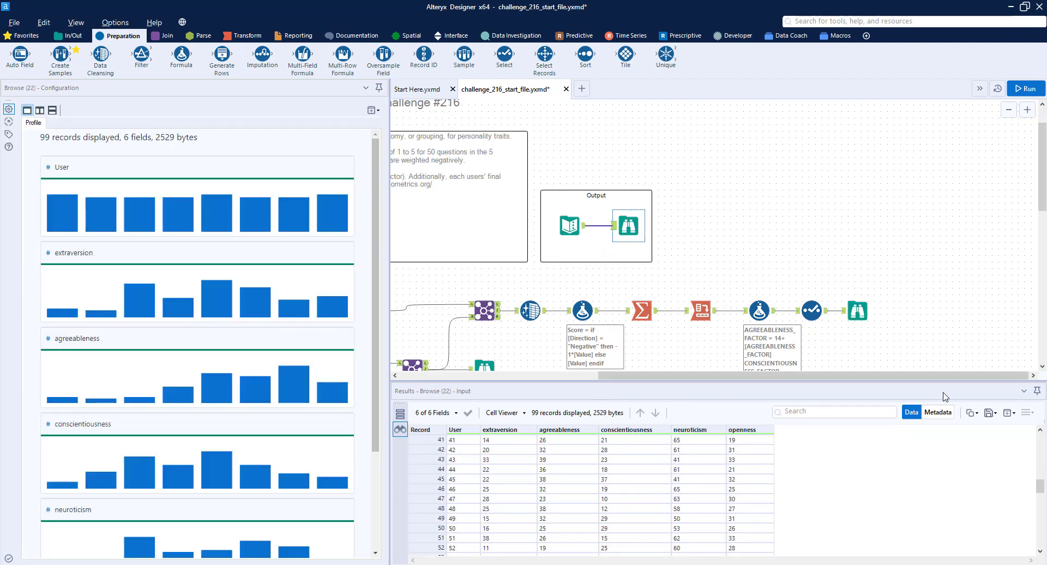
click(856, 312)
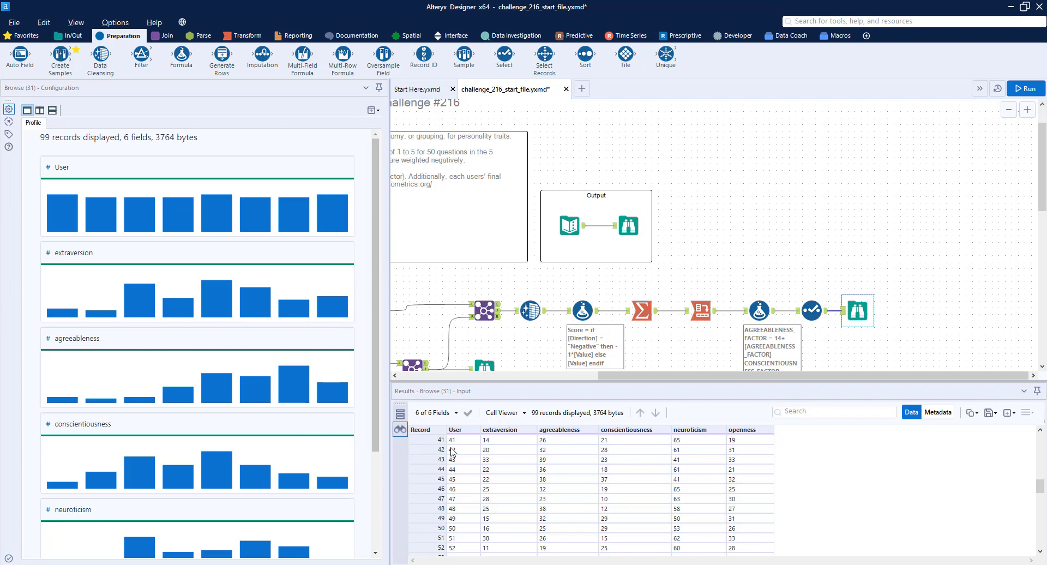
click(626, 230)
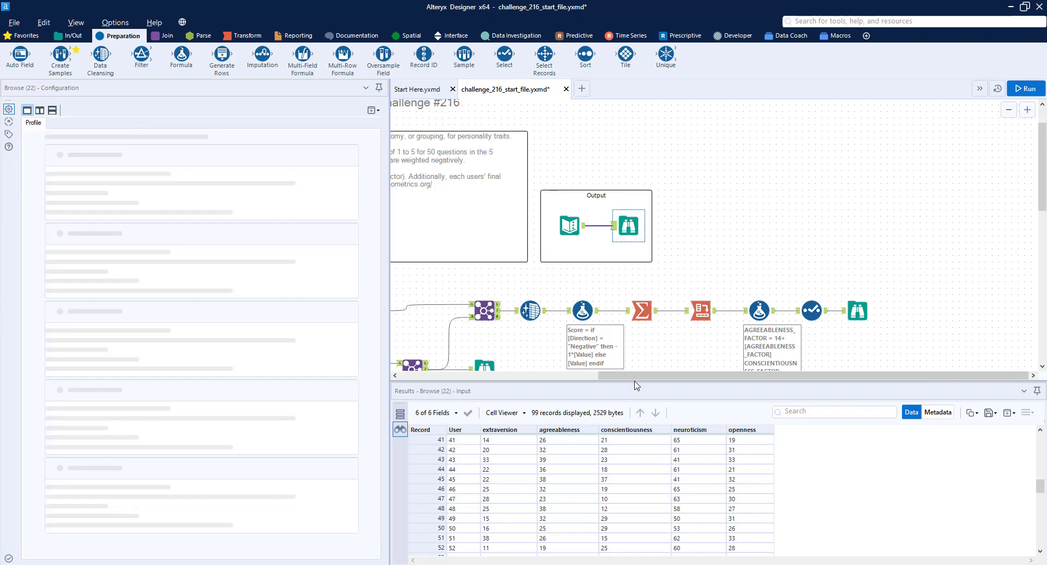
scroll(576, 486, down, 8)
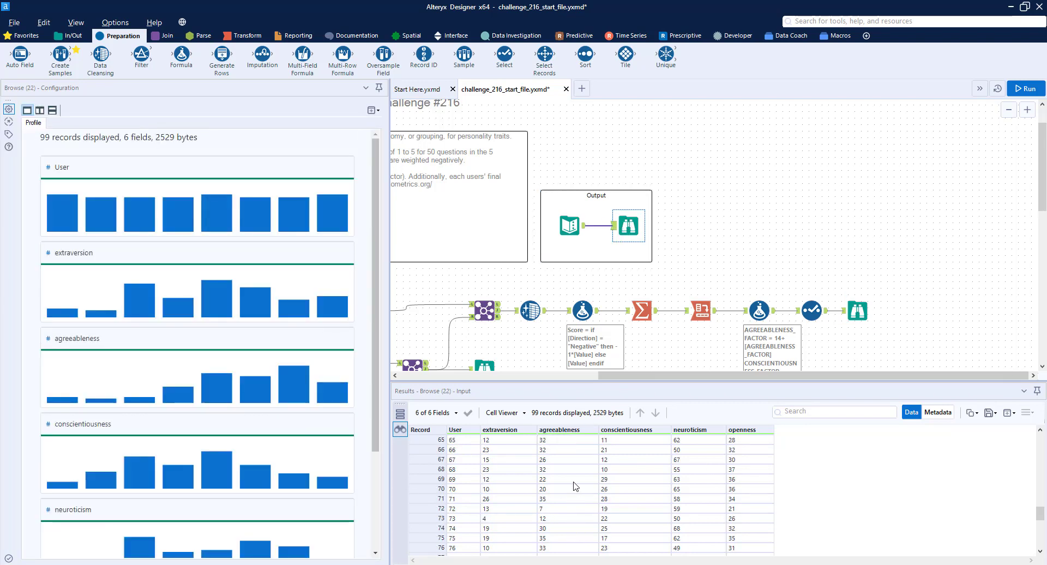
click(440, 440)
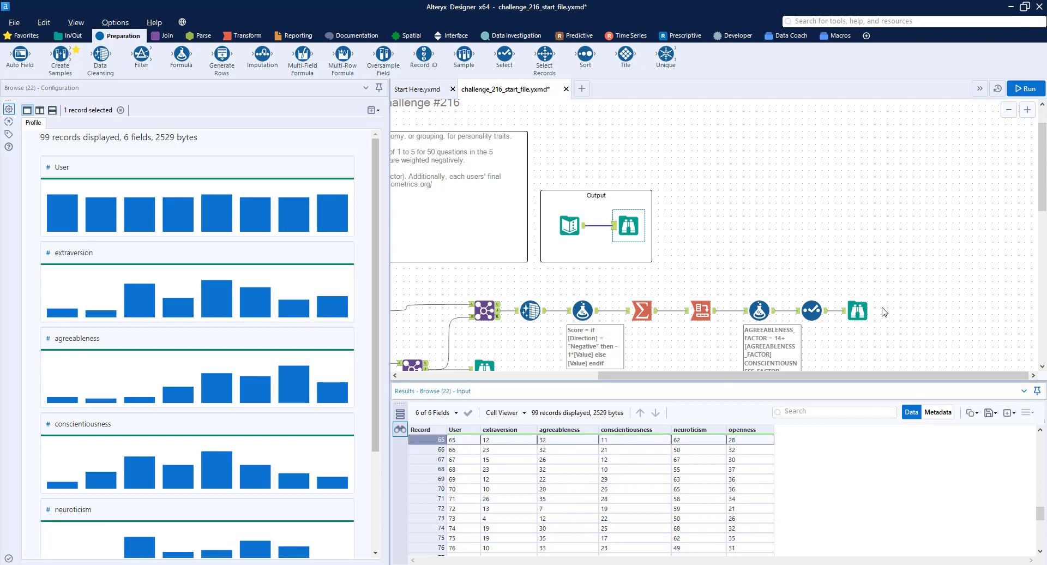
Compare the final Browse with the Output container's expected results for records 65 to 99.
click(858, 311)
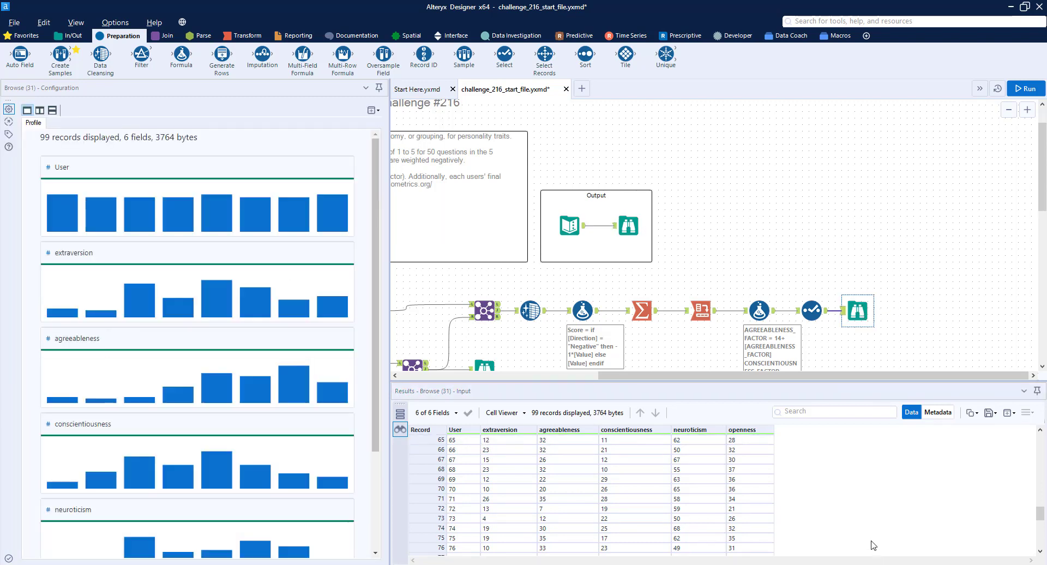
click(628, 225)
click(858, 311)
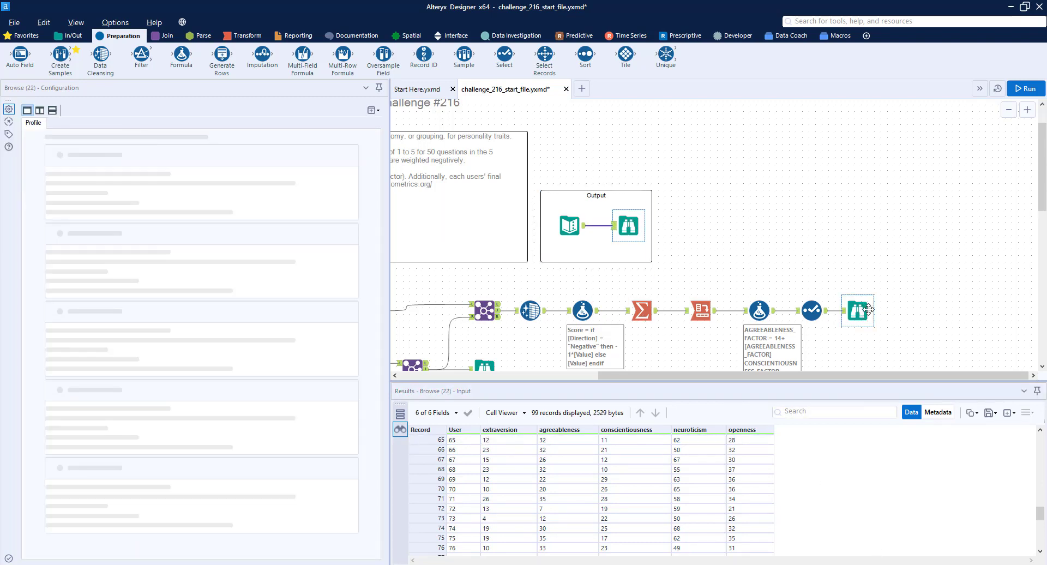
scroll(823, 512, down, 8)
click(634, 236)
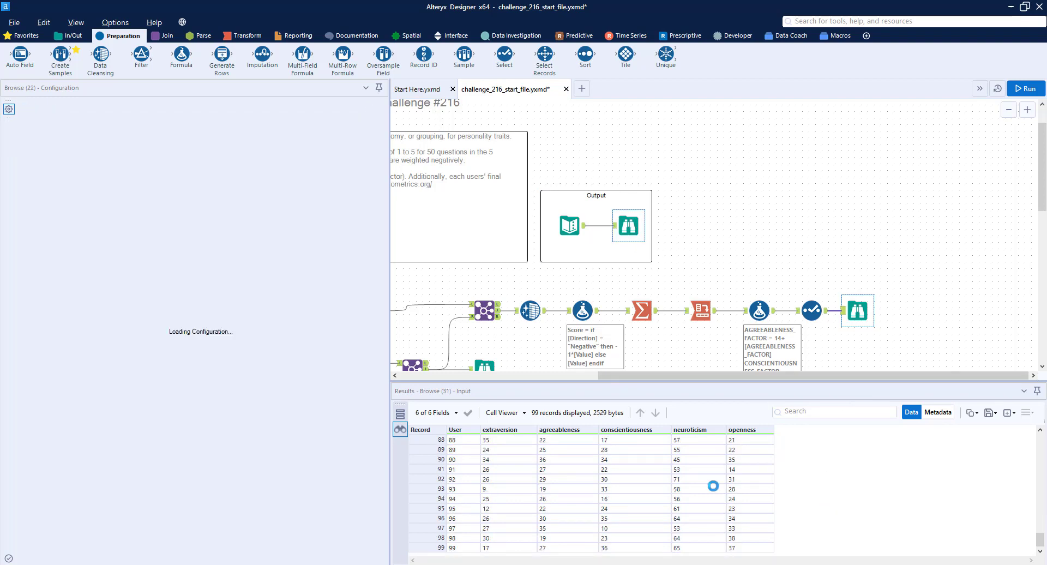
Review the complete workflow from the inputs to the final Browse, and check the last run's messages.
drag(862, 374, 758, 382)
scroll(757, 349, down, 1)
scroll(758, 350, down, 2)
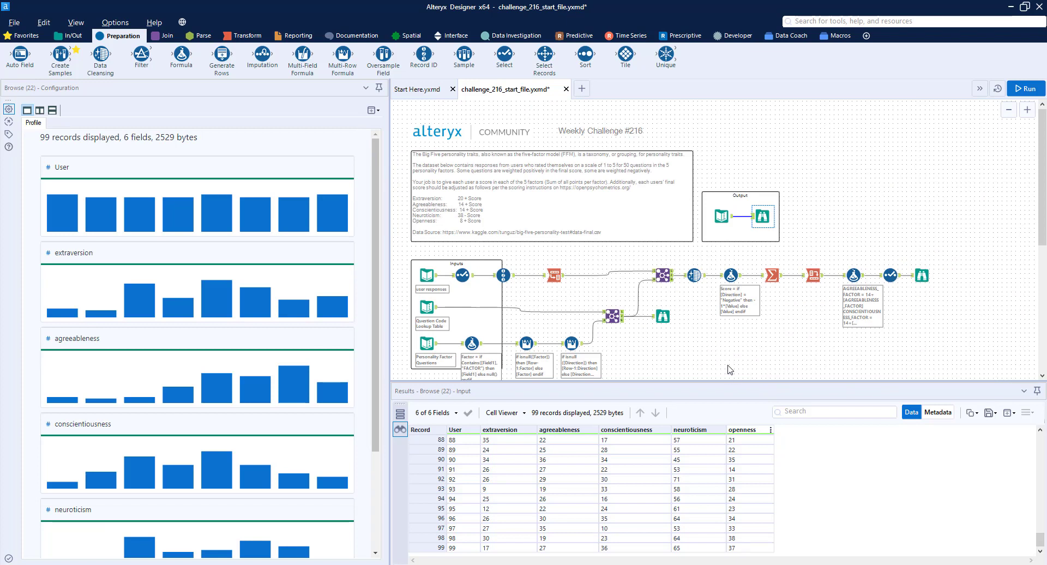
scroll(731, 365, down, 1)
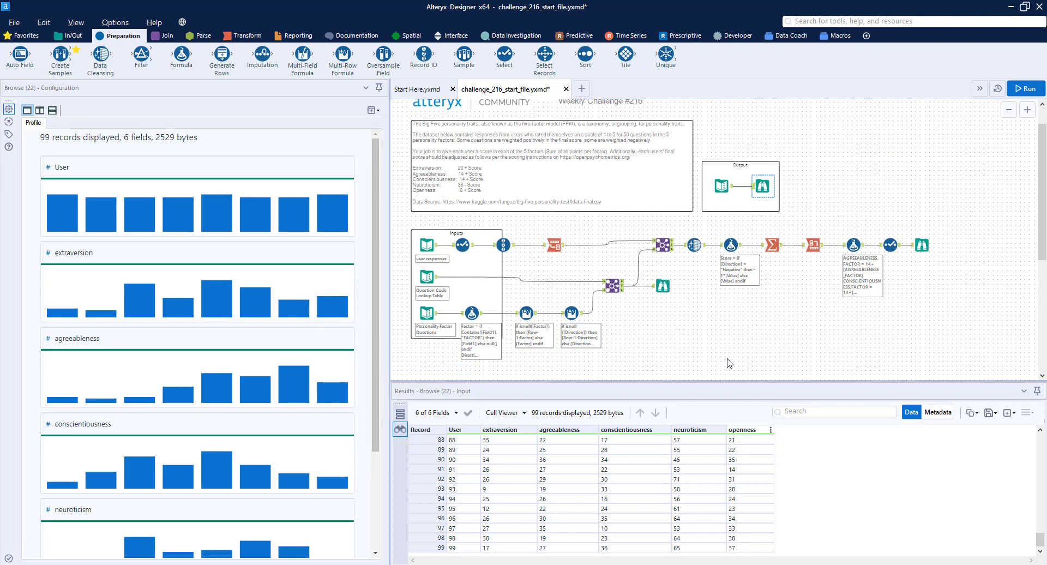
click(926, 246)
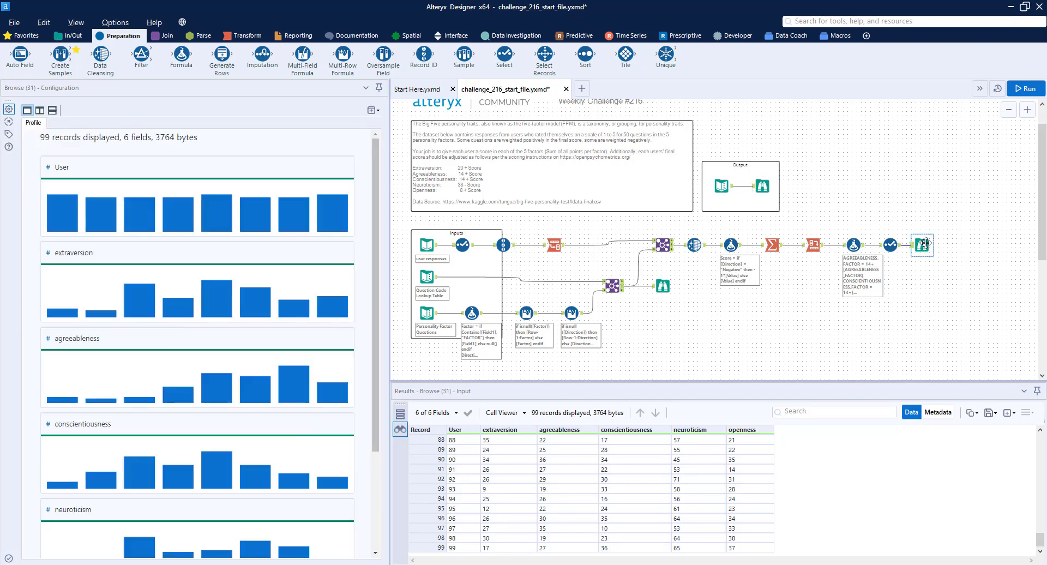
click(914, 303)
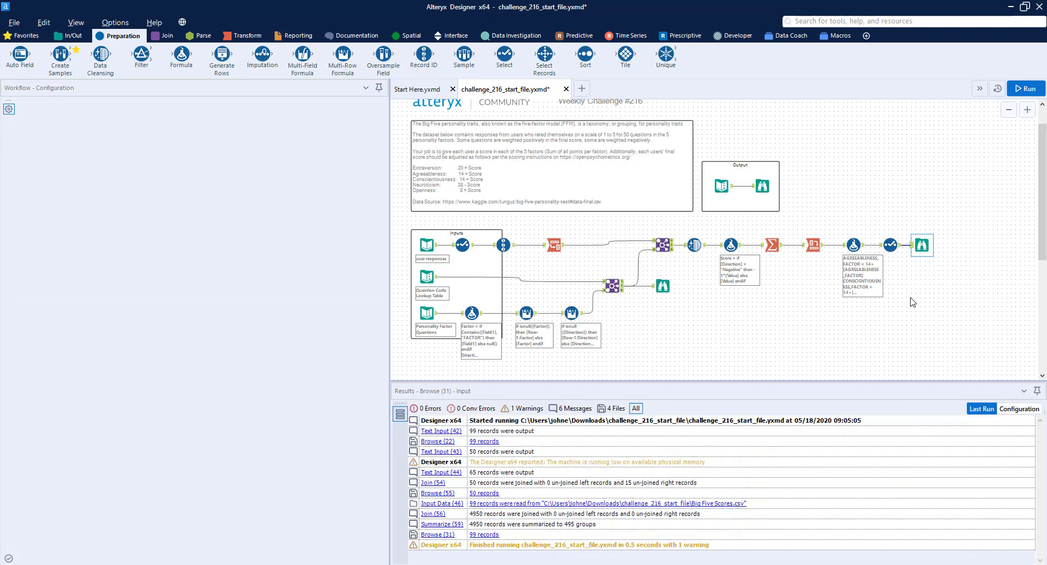